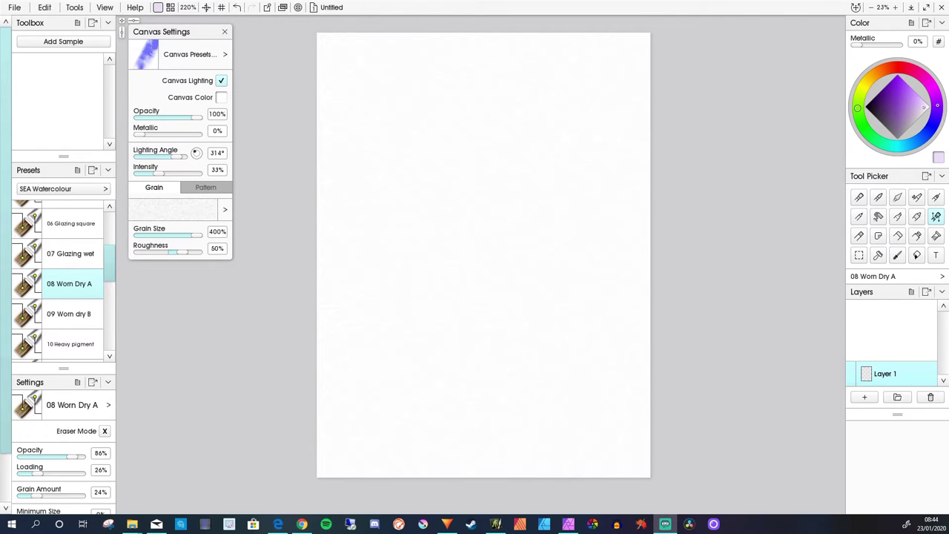
- Choose the 20 6B Pencil preset from the SEA Watercolour set and a very dark purple colour
mouse_move(109, 264)
left_mouse_down()
mouse_move(109, 230)
mouse_move(109, 332)
left_mouse_up()
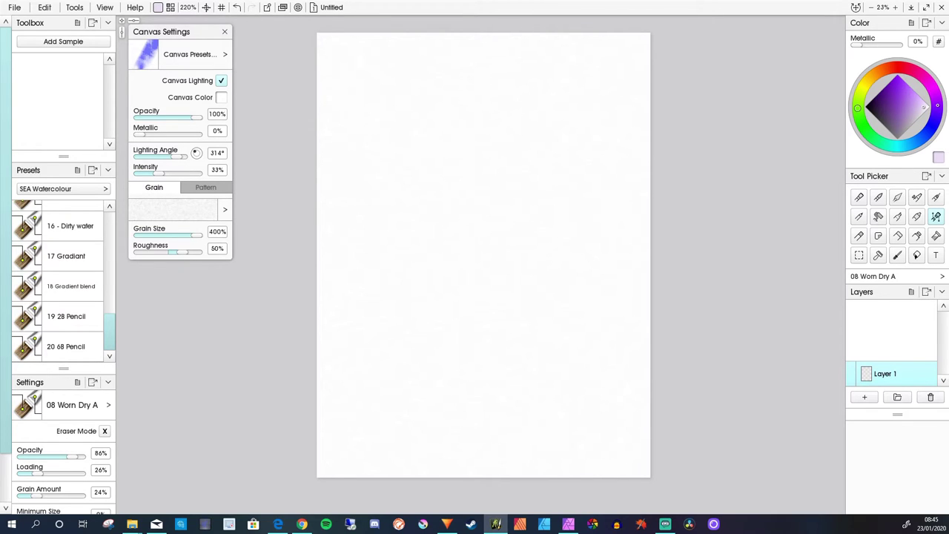
left_click(72, 346)
left_click(874, 107)
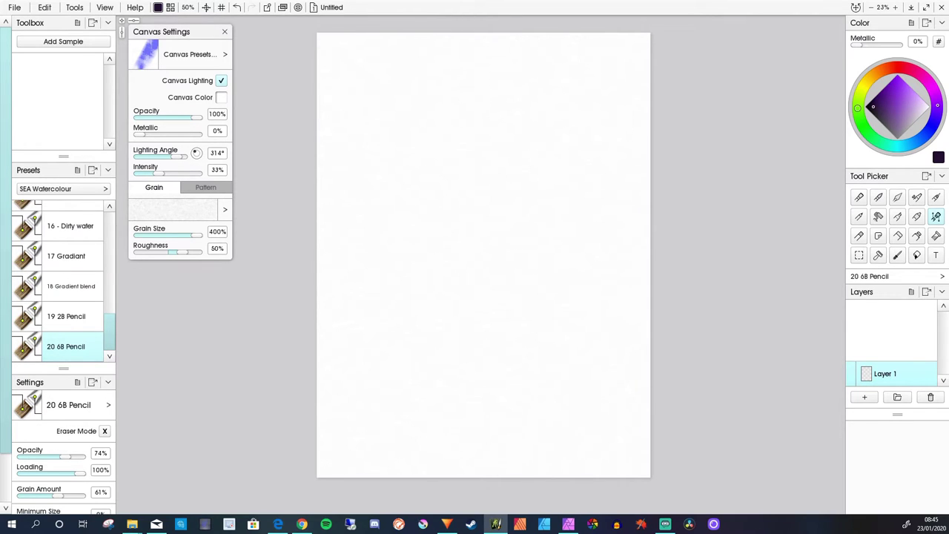
key("alt+Tab")
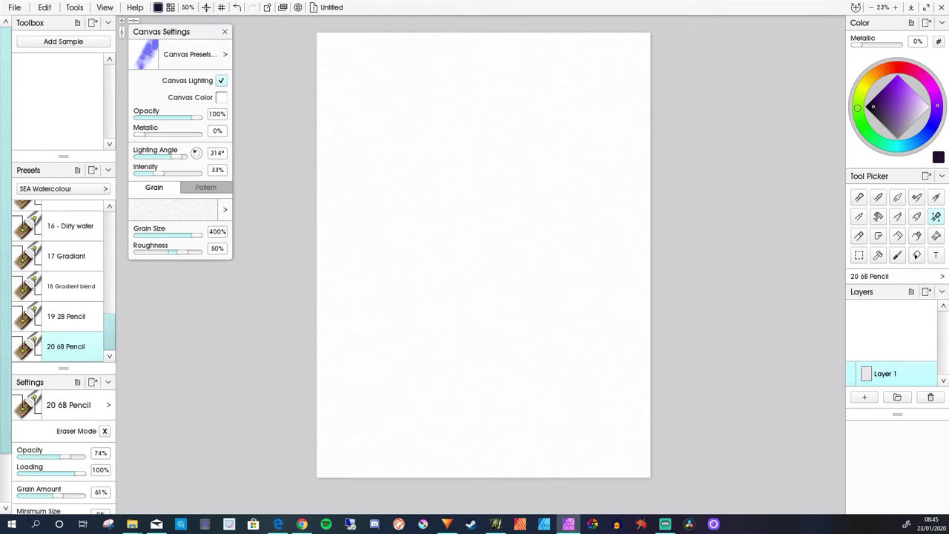
key("alt+Tab")
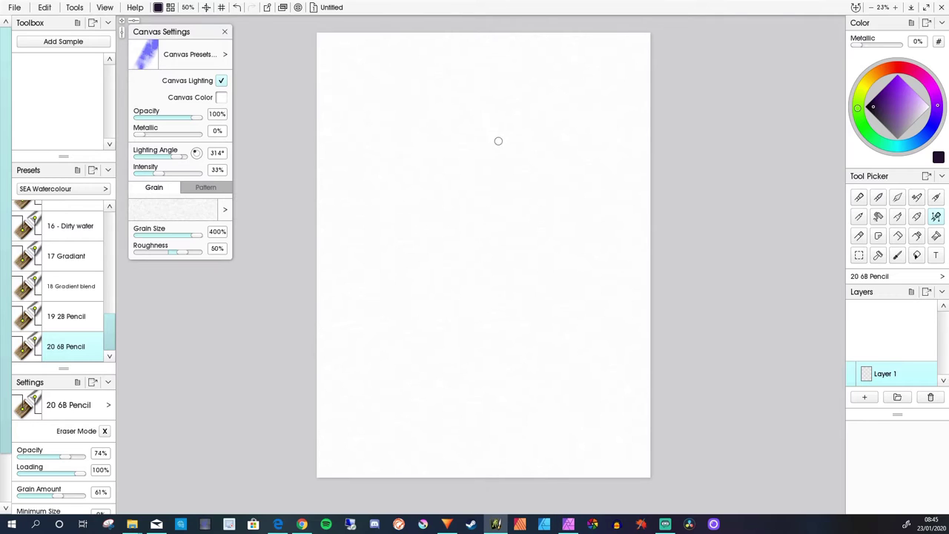
- Sketch a round bloom in the upper middle of the page, with a spiky-petalled flower and a small leaf to its right
left_click_drag(489, 120, 508, 155)
left_click_drag(492, 121, 504, 153)
left_click_drag(474, 120, 450, 153)
left_click_drag(507, 158, 511, 169)
left_click_drag(550, 202, 511, 177)
mouse_move(497, 178)
left_mouse_down()
mouse_move(515, 192)
mouse_move(511, 226)
mouse_move(550, 203)
mouse_move(524, 202)
mouse_move(540, 189)
mouse_move(521, 207)
mouse_move(521, 182)
mouse_move(509, 217)
mouse_move(510, 178)
mouse_move(498, 176)
mouse_move(501, 207)
mouse_move(480, 176)
mouse_move(505, 223)
mouse_move(499, 199)
mouse_move(502, 218)
mouse_move(493, 211)
mouse_move(513, 212)
mouse_move(500, 221)
mouse_move(540, 224)
mouse_move(504, 226)
left_mouse_up()
mouse_move(554, 161)
left_mouse_down()
mouse_move(548, 171)
mouse_move(563, 163)
mouse_move(554, 151)
left_mouse_up()
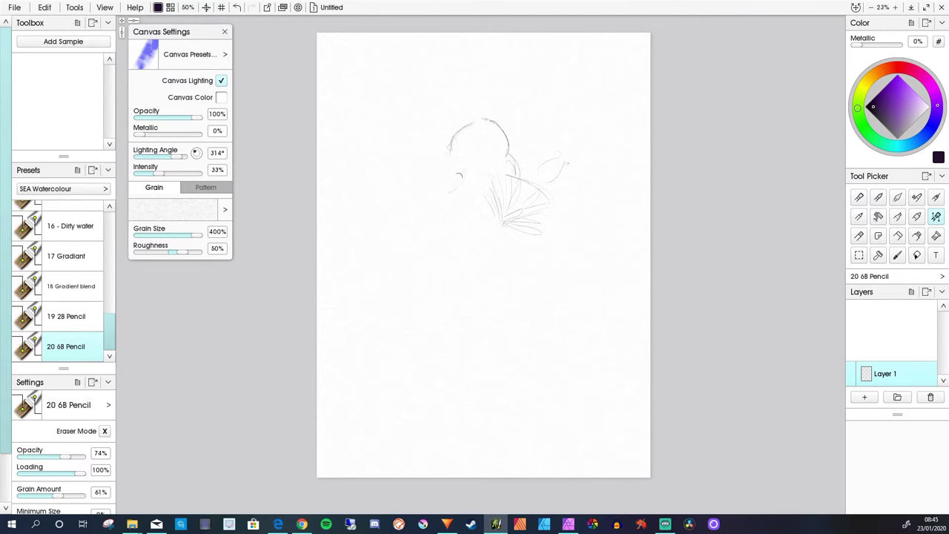
- Sketch two spiky flowers and curved leaves on the bouquet's left side and a star-shaped flower at its centre
mouse_move(460, 170)
left_mouse_down()
mouse_move(438, 177)
mouse_move(435, 157)
mouse_move(432, 171)
mouse_move(423, 158)
mouse_move(430, 182)
mouse_move(410, 167)
mouse_move(424, 186)
mouse_move(394, 180)
left_mouse_up()
mouse_move(454, 198)
left_mouse_down()
mouse_move(429, 184)
mouse_move(434, 207)
mouse_move(416, 187)
mouse_move(432, 210)
mouse_move(405, 192)
mouse_move(420, 209)
mouse_move(399, 206)
mouse_move(426, 206)
mouse_move(403, 202)
left_mouse_up()
mouse_move(396, 164)
left_mouse_down()
mouse_move(390, 147)
mouse_move(391, 169)
mouse_move(371, 170)
mouse_move(383, 176)
mouse_move(378, 186)
left_mouse_up()
left_click_drag(405, 146, 433, 139)
mouse_move(425, 97)
left_mouse_down()
mouse_move(439, 127)
mouse_move(448, 126)
left_mouse_up()
mouse_move(472, 226)
left_mouse_down()
mouse_move(507, 243)
mouse_move(485, 249)
left_mouse_up()
left_click_drag(449, 224, 474, 243)
mouse_move(473, 245)
left_mouse_down()
mouse_move(436, 244)
mouse_move(465, 270)
left_mouse_up()
mouse_move(480, 248)
left_mouse_down()
mouse_move(387, 249)
mouse_move(411, 227)
mouse_move(449, 275)
left_mouse_up()
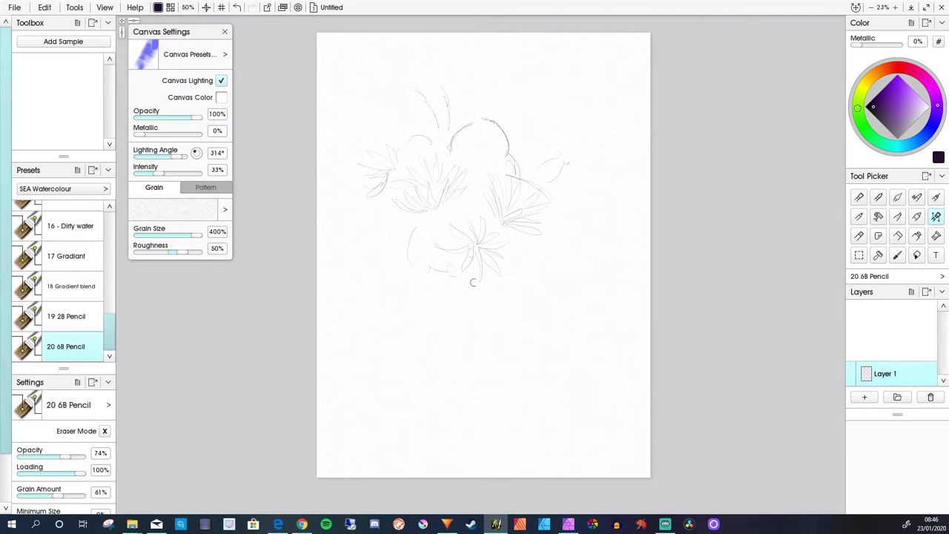
- Sketch small flowers at the bouquet's lower right and lower left, with stems converging on the rim of a vase
left_click_drag(521, 248, 504, 274)
left_click_drag(526, 234, 536, 254)
mouse_move(535, 254)
left_mouse_down()
mouse_move(559, 275)
mouse_move(535, 264)
mouse_move(542, 280)
mouse_move(531, 264)
left_mouse_up()
mouse_move(381, 239)
left_mouse_down()
mouse_move(356, 248)
mouse_move(380, 255)
mouse_move(346, 267)
mouse_move(374, 256)
mouse_move(364, 265)
mouse_move(376, 258)
mouse_move(378, 288)
mouse_move(378, 256)
mouse_move(437, 295)
left_mouse_up()
left_click_drag(386, 197, 410, 231)
mouse_move(427, 256)
left_mouse_down()
mouse_move(440, 299)
mouse_move(456, 315)
left_mouse_up()
mouse_move(491, 277)
left_mouse_down()
mouse_move(516, 291)
mouse_move(439, 308)
mouse_move(496, 310)
mouse_move(501, 408)
left_mouse_up()
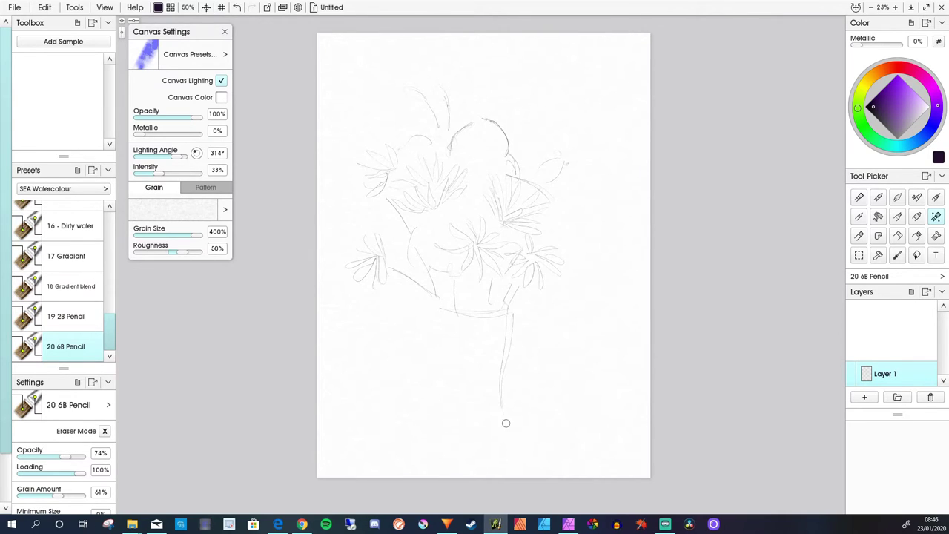
- Complete the tapered vase with its leaf motif, add a small flower at far right, and draw the table line on both sides
left_click_drag(437, 314, 450, 414)
left_click_drag(512, 320, 505, 412)
left_click_drag(502, 407, 447, 405)
mouse_move(570, 208)
left_mouse_down()
mouse_move(549, 219)
mouse_move(579, 224)
mouse_move(575, 235)
mouse_move(572, 217)
mouse_move(585, 214)
mouse_move(574, 220)
mouse_move(568, 242)
left_mouse_up()
mouse_move(483, 320)
left_mouse_down()
mouse_move(472, 346)
mouse_move(473, 322)
mouse_move(467, 354)
mouse_move(456, 321)
mouse_move(461, 346)
mouse_move(478, 348)
mouse_move(472, 393)
mouse_move(602, 395)
left_mouse_up()
left_click_drag(447, 390, 368, 389)
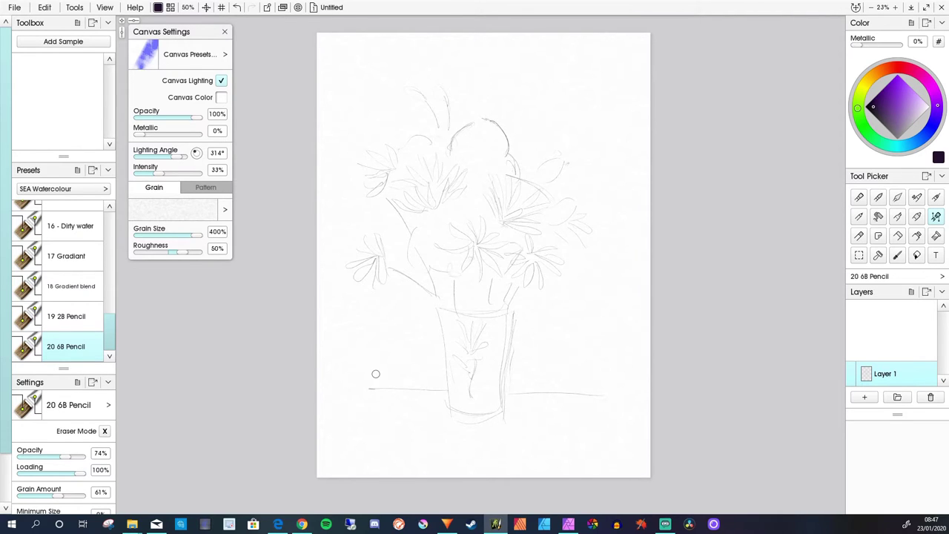
- Transform the layer contents to shift the whole flower sketch slightly to the right
left_click(45, 7)
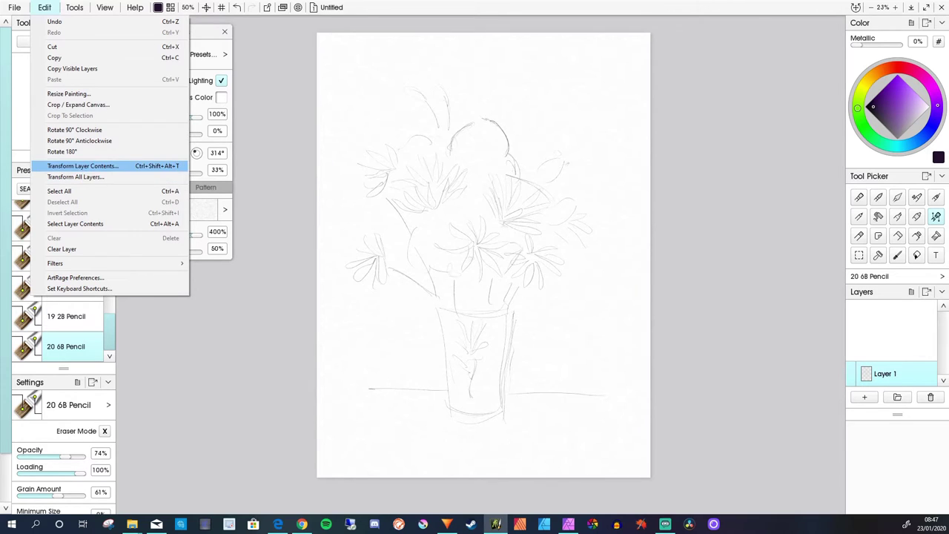
left_click(81, 165)
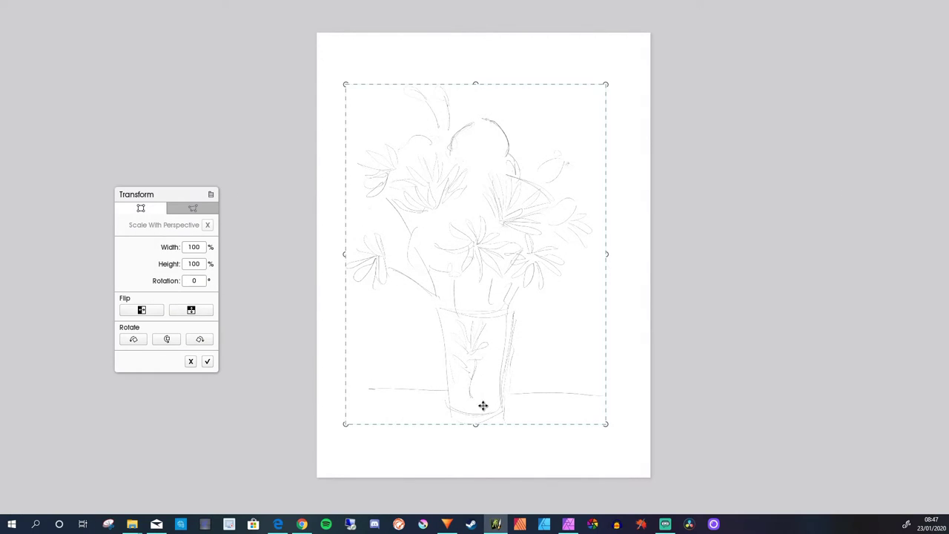
left_click_drag(485, 405, 501, 405)
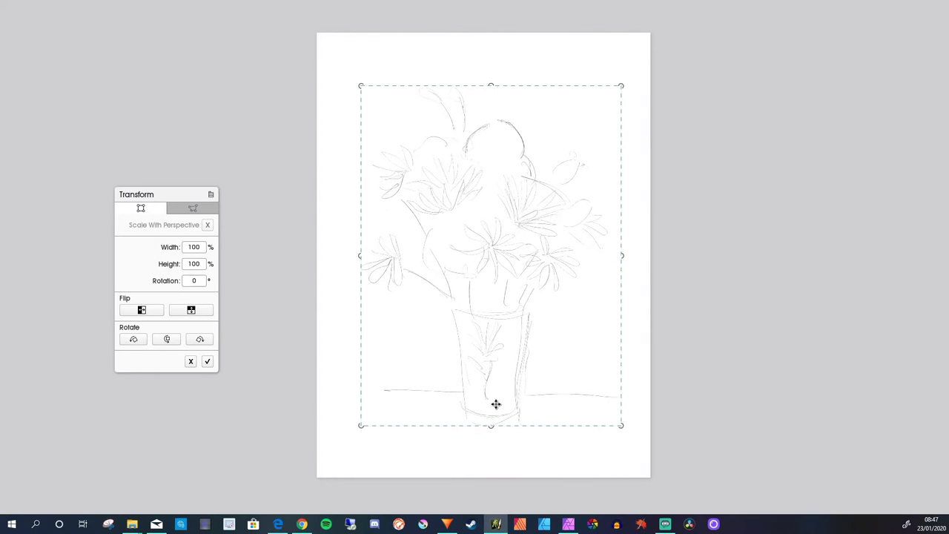
key("Return")
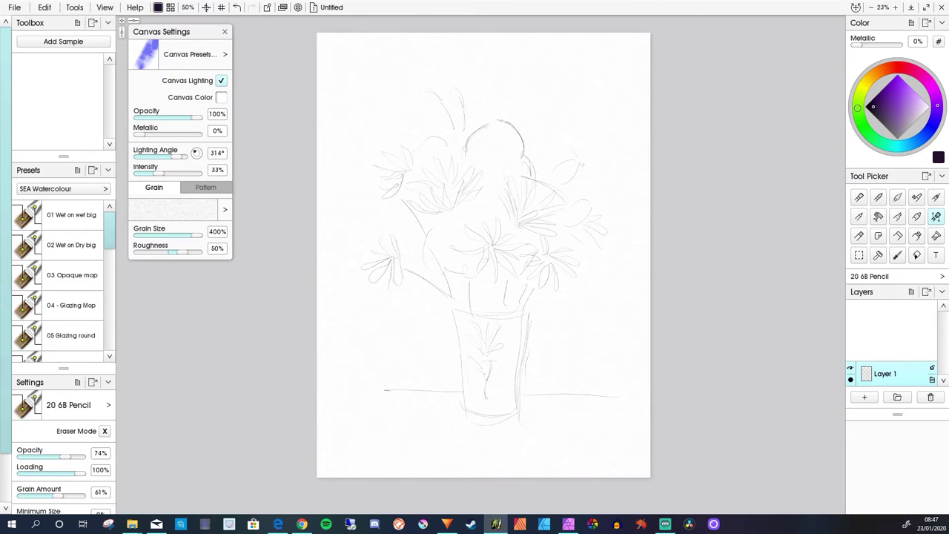
- Lock the sketch layer and add a new layer above it
left_click(932, 367)
left_click(902, 368)
left_click(863, 397)
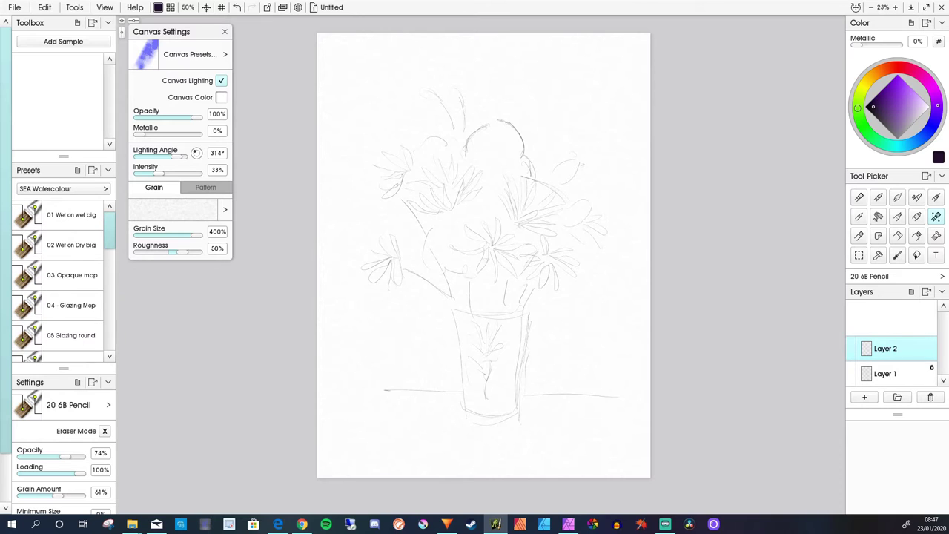
- Choose the 01 Wet on wet big preset and change the canvas grain to Watercolor Paper
left_click(72, 215)
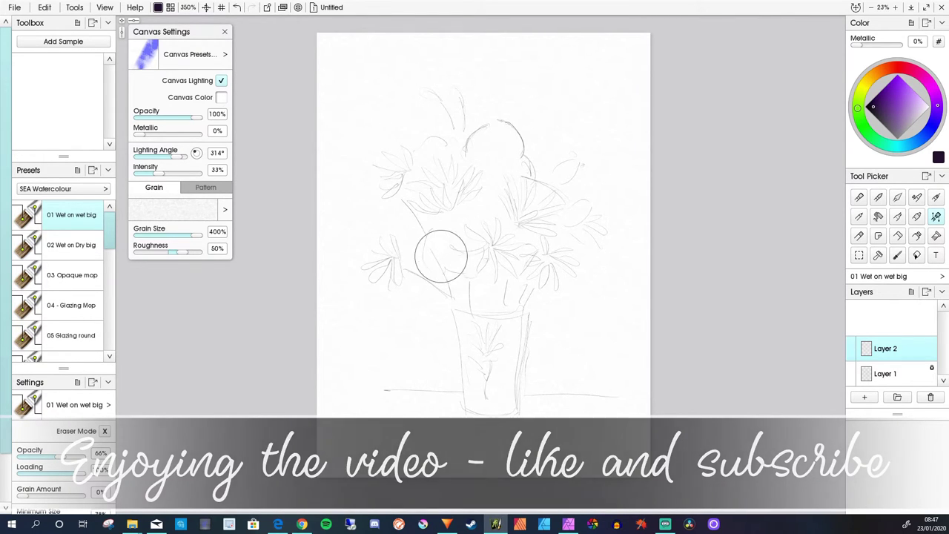
left_click(221, 97)
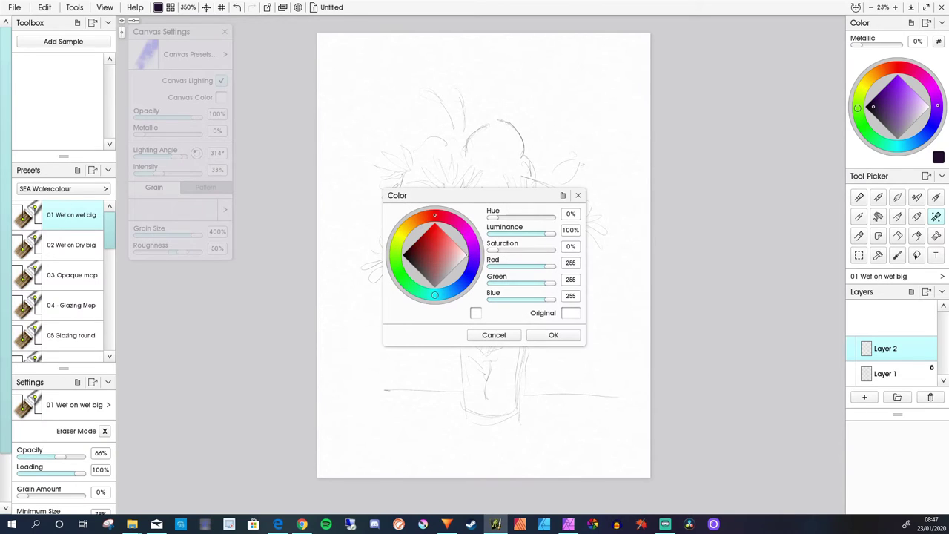
left_click(493, 335)
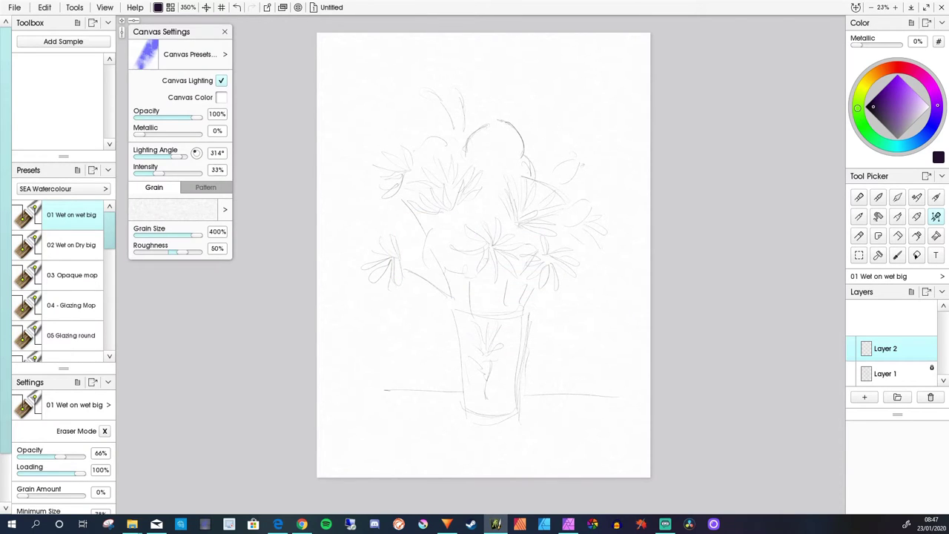
left_click(224, 210)
left_click(281, 220)
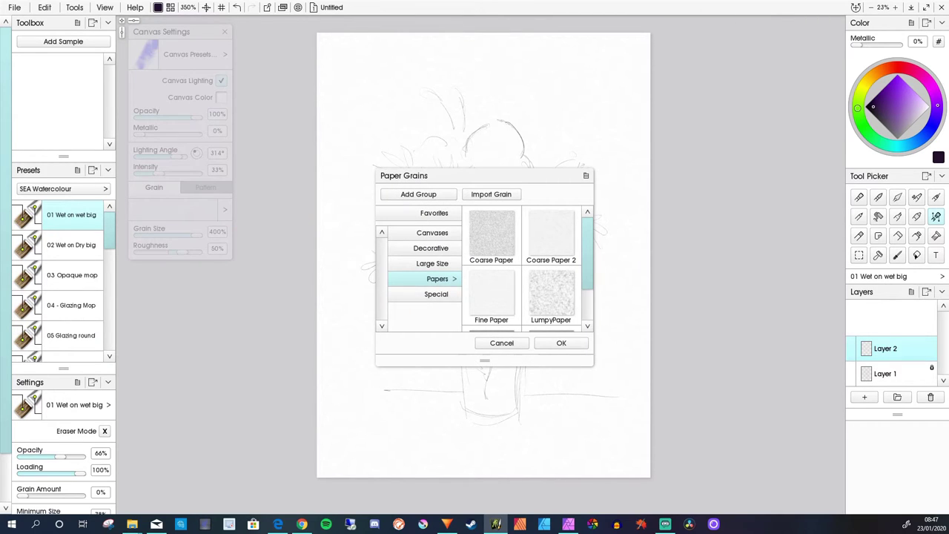
scroll(524, 268, "down", 2)
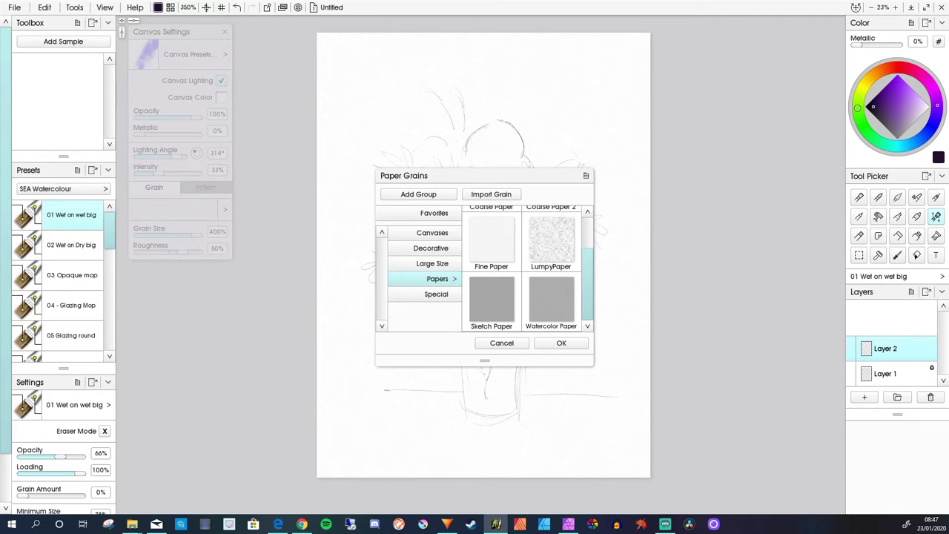
left_click(551, 301)
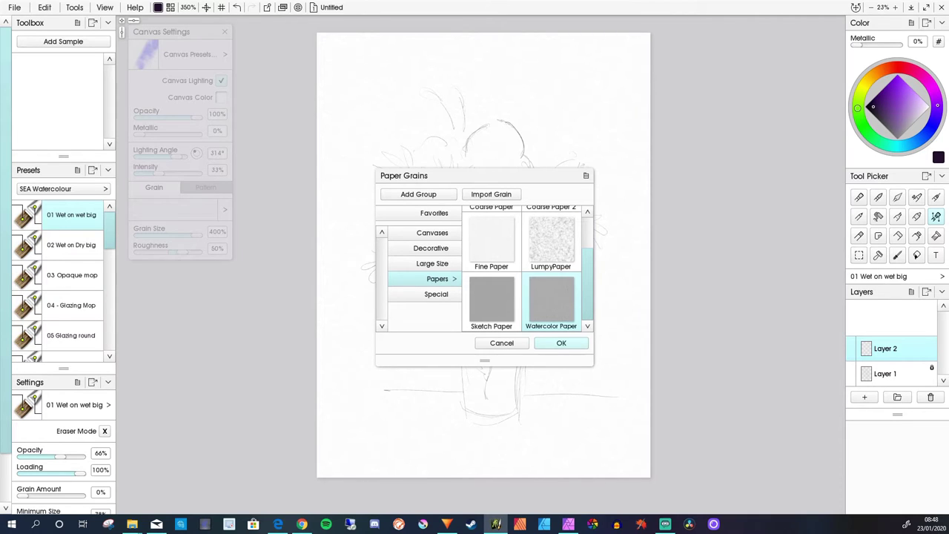
left_click(561, 343)
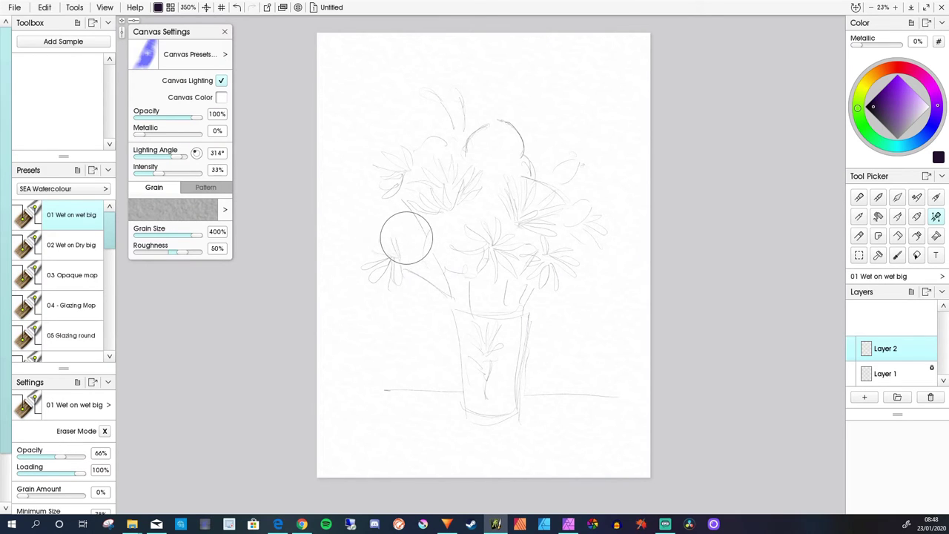
- Set the canvas lighting intensity to 78% and the grain size to 343%, checking the paper texture up close
scroll(419, 226, "up", 5)
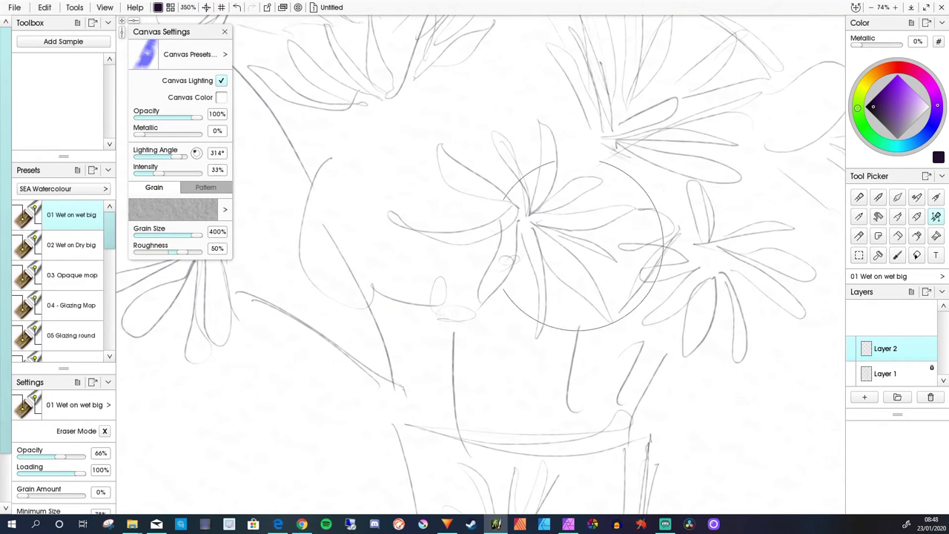
scroll(471, 347, "down", 3)
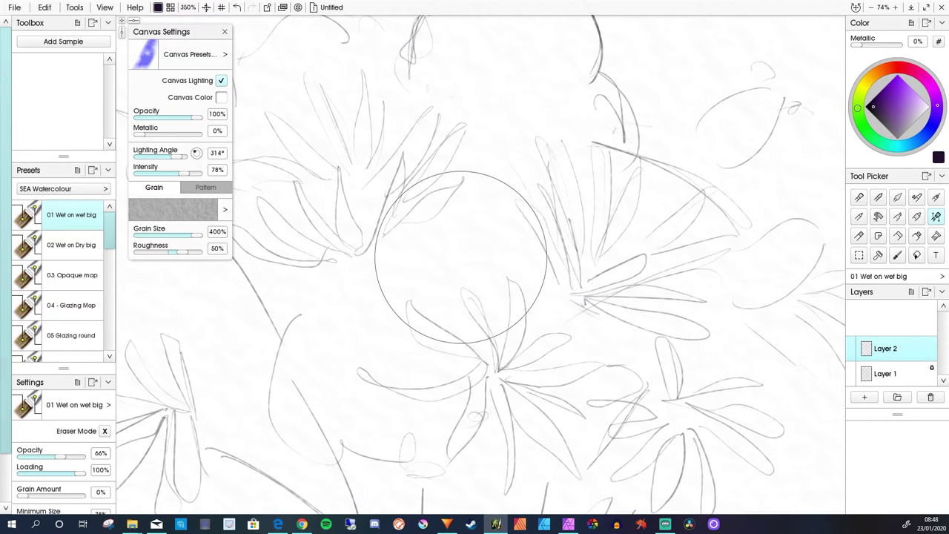
scroll(465, 269, "up", 4)
scroll(381, 223, "down", 4)
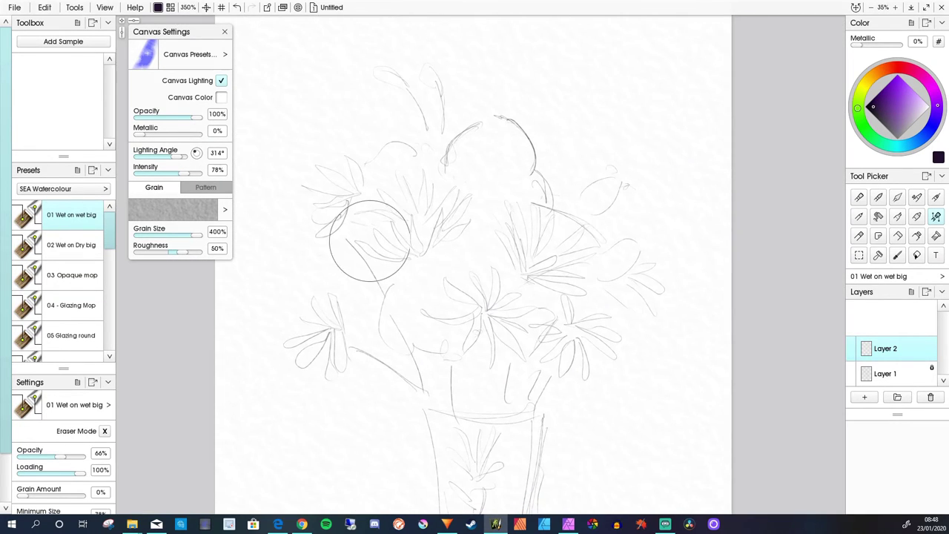
scroll(416, 252, "down", 4)
scroll(406, 260, "up", 1)
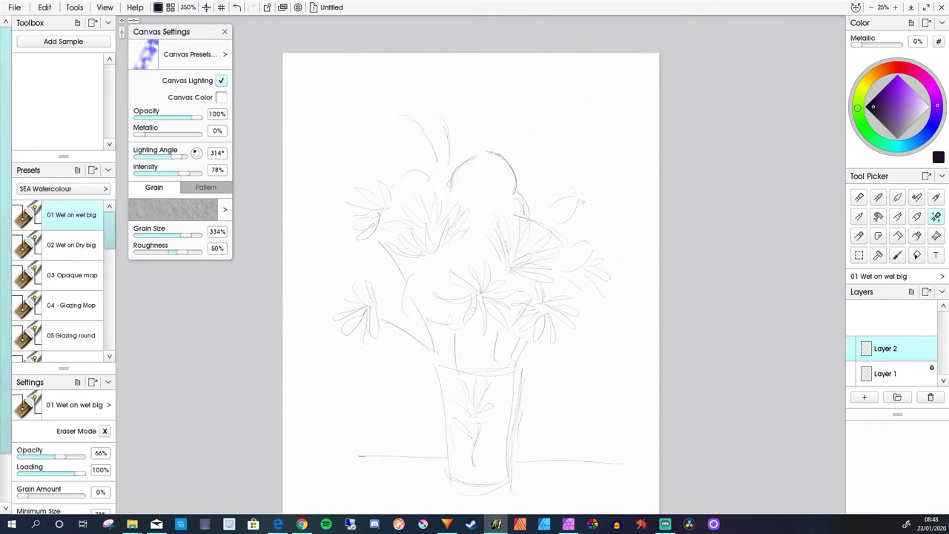
scroll(475, 256, "up", 3)
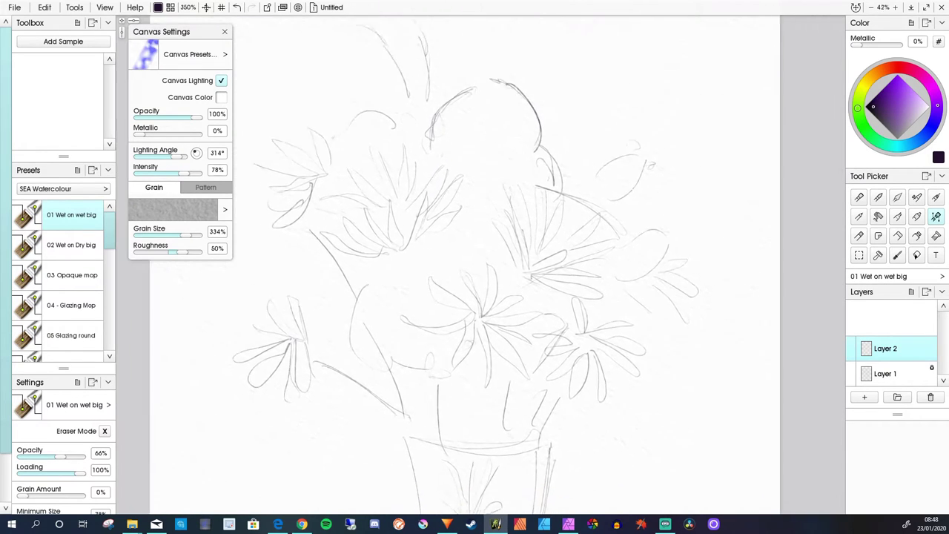
scroll(482, 265, "down", 3)
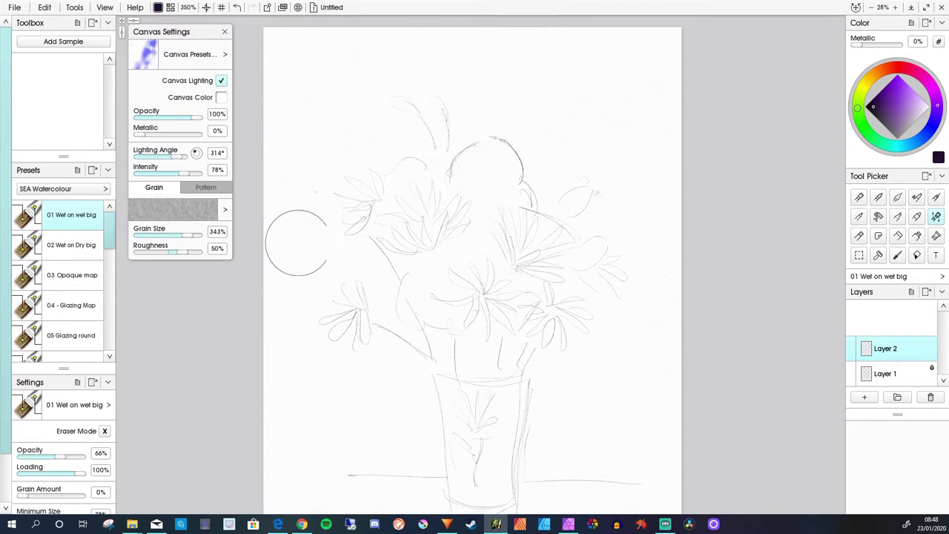
scroll(482, 258, "up", 2)
scroll(480, 256, "down", 1)
- Paint a soft pale pink wash behind the flowers at the upper right of the bouquet
left_click_drag(402, 280, 461, 261)
scroll(429, 252, "down", 1)
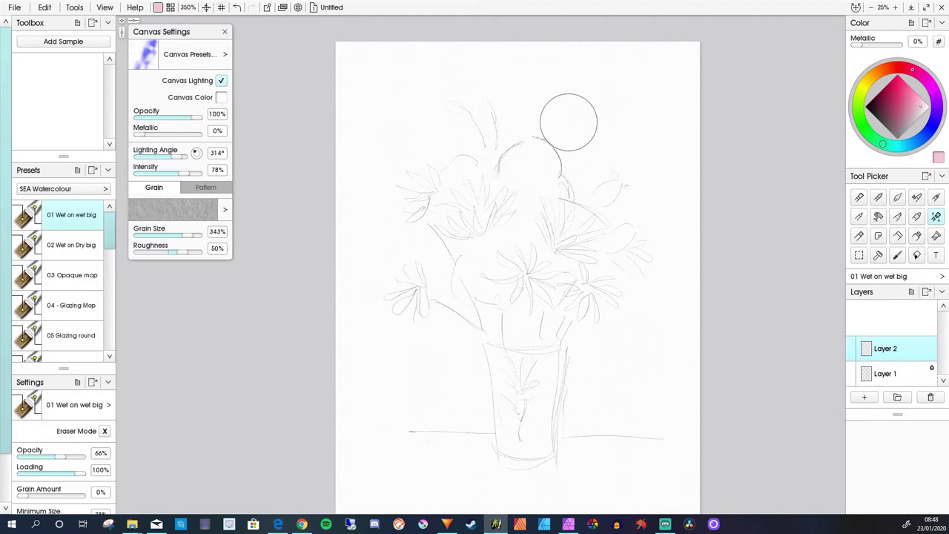
mouse_move(568, 121)
left_mouse_down()
mouse_move(564, 178)
mouse_move(583, 187)
mouse_move(595, 163)
mouse_move(642, 179)
mouse_move(640, 198)
mouse_move(625, 194)
mouse_move(593, 220)
mouse_move(628, 231)
mouse_move(636, 250)
mouse_move(536, 147)
mouse_move(537, 124)
mouse_move(537, 134)
mouse_move(504, 140)
mouse_move(530, 192)
left_mouse_up()
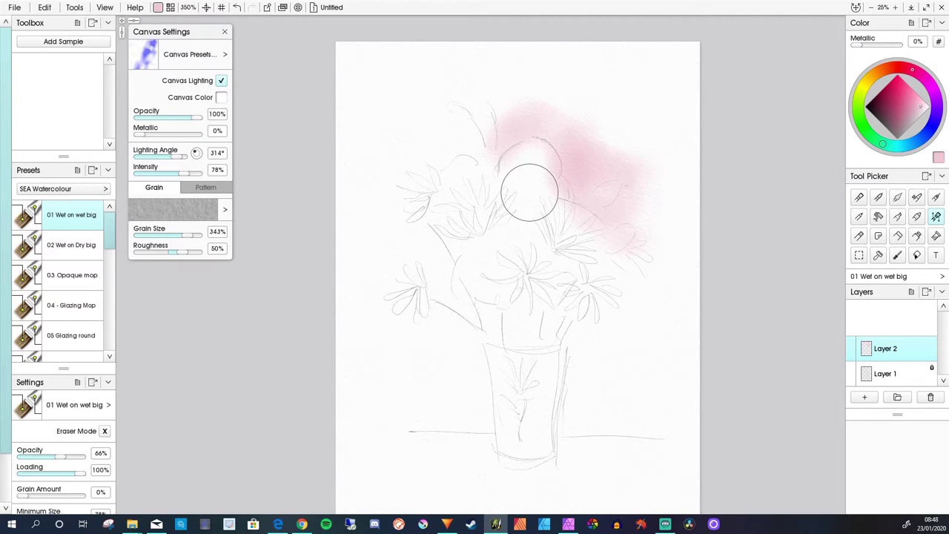
- Switch to the 13 Multi loaded preset and enlarge the brush to 500%
scroll(63, 282, "down", 10)
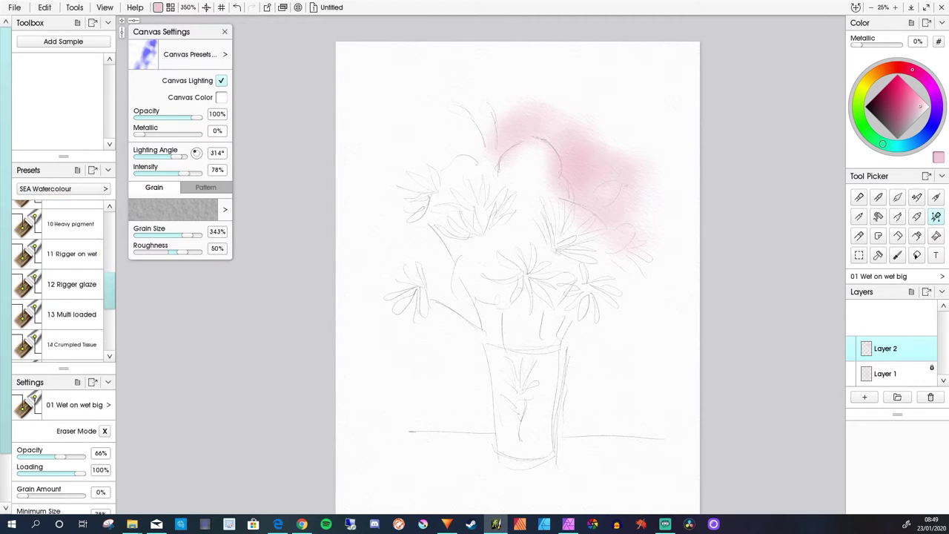
scroll(63, 281, "down", 1)
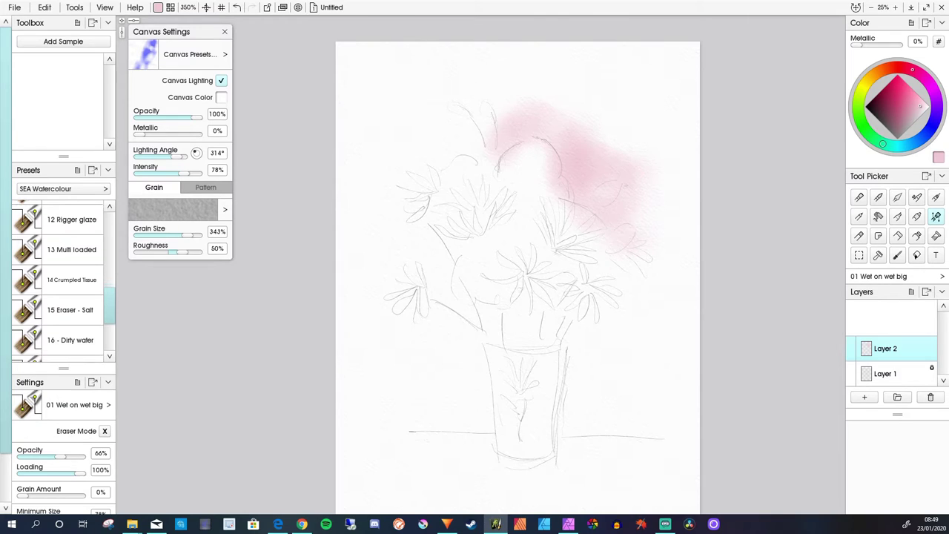
left_click(72, 249)
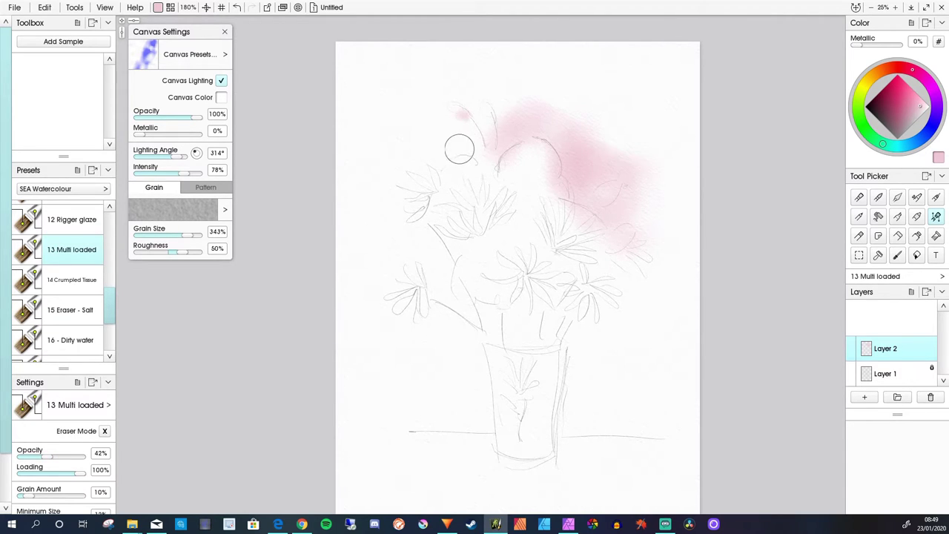
key("]")
key("]")
key("]")
key("]")
key("]")
key("]")
key("]")
key("]")
key("]")
key("]")
key("]")
key("]")
key("]")
key("]")
key("]")
key("]")
key("]")
key("]")
key("]")
key("]")
- Extend the pink wash around the bouquet's upper left, right side and lower-left stems
mouse_move(462, 129)
left_mouse_down()
mouse_move(484, 140)
mouse_move(488, 112)
mouse_move(500, 164)
mouse_move(476, 152)
mouse_move(433, 156)
mouse_move(447, 132)
mouse_move(439, 156)
mouse_move(418, 130)
mouse_move(416, 153)
mouse_move(457, 124)
mouse_move(399, 137)
mouse_move(443, 132)
mouse_move(433, 117)
mouse_move(493, 139)
mouse_move(496, 130)
mouse_move(487, 162)
mouse_move(411, 148)
mouse_move(427, 149)
mouse_move(407, 153)
mouse_move(425, 177)
mouse_move(392, 169)
mouse_move(418, 191)
mouse_move(407, 164)
mouse_move(418, 211)
mouse_move(407, 201)
mouse_move(423, 209)
mouse_move(393, 182)
mouse_move(396, 208)
mouse_move(423, 232)
left_mouse_up()
mouse_move(558, 252)
left_mouse_down()
mouse_move(592, 241)
mouse_move(593, 252)
mouse_move(627, 226)
mouse_move(590, 259)
mouse_move(605, 256)
mouse_move(608, 268)
mouse_move(583, 263)
mouse_move(616, 278)
mouse_move(647, 273)
mouse_move(629, 298)
mouse_move(599, 293)
left_mouse_up()
mouse_move(494, 276)
left_mouse_down()
mouse_move(420, 240)
mouse_move(436, 239)
mouse_move(449, 260)
mouse_move(446, 244)
mouse_move(489, 252)
mouse_move(457, 240)
mouse_move(453, 220)
mouse_move(452, 282)
mouse_move(418, 246)
mouse_move(418, 259)
mouse_move(371, 266)
mouse_move(394, 256)
mouse_move(412, 270)
mouse_move(416, 257)
mouse_move(443, 296)
mouse_move(455, 290)
mouse_move(472, 304)
mouse_move(450, 271)
mouse_move(472, 315)
mouse_move(439, 296)
mouse_move(460, 336)
mouse_move(465, 321)
mouse_move(473, 325)
mouse_move(482, 350)
mouse_move(431, 326)
mouse_move(446, 318)
mouse_move(436, 314)
mouse_move(441, 341)
left_mouse_up()
- Return to the 01 Wet on wet big preset and paint pale pink washes around the vase, table line and lower background
scroll(64, 280, "up", 5)
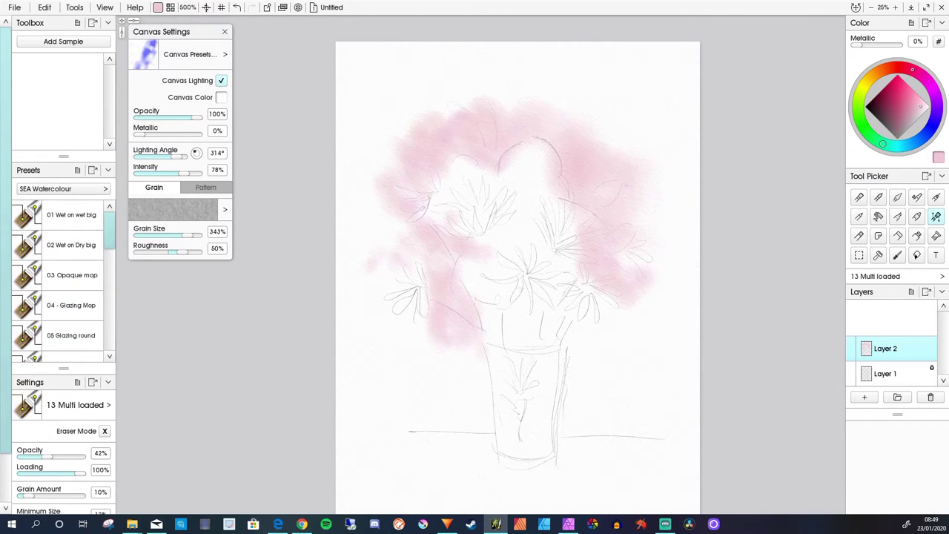
left_click(71, 214)
mouse_move(457, 359)
left_mouse_down()
mouse_move(439, 328)
mouse_move(409, 333)
mouse_move(440, 365)
mouse_move(401, 369)
mouse_move(416, 370)
mouse_move(441, 339)
mouse_move(440, 277)
left_mouse_up()
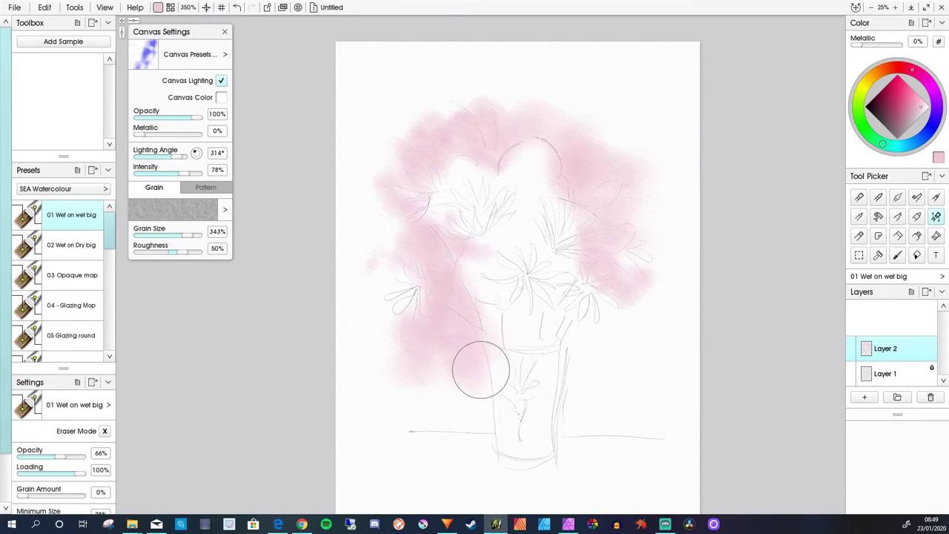
mouse_move(580, 343)
left_mouse_down()
mouse_move(632, 300)
mouse_move(619, 348)
mouse_move(601, 382)
left_mouse_up()
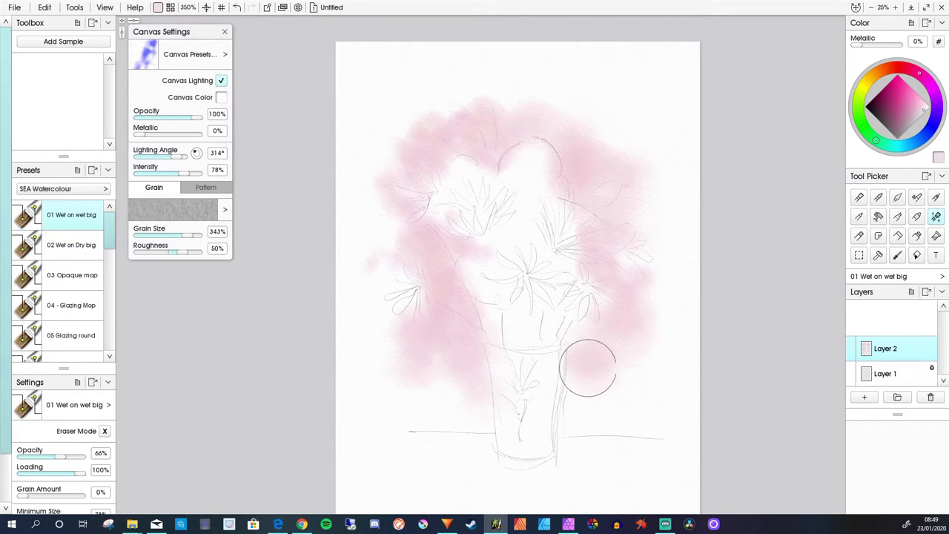
mouse_move(586, 364)
left_mouse_down()
mouse_move(578, 392)
mouse_move(579, 322)
mouse_move(563, 370)
mouse_move(607, 400)
mouse_move(630, 379)
mouse_move(660, 422)
mouse_move(584, 423)
mouse_move(569, 391)
mouse_move(565, 427)
mouse_move(648, 436)
mouse_move(541, 446)
left_mouse_up()
mouse_move(472, 374)
left_mouse_down()
mouse_move(478, 429)
mouse_move(437, 387)
mouse_move(419, 419)
mouse_move(401, 423)
mouse_move(465, 416)
mouse_move(479, 349)
mouse_move(505, 446)
mouse_move(562, 366)
mouse_move(561, 401)
mouse_move(584, 435)
mouse_move(574, 407)
mouse_move(580, 308)
mouse_move(565, 322)
mouse_move(621, 349)
mouse_move(638, 329)
mouse_move(635, 224)
left_mouse_up()
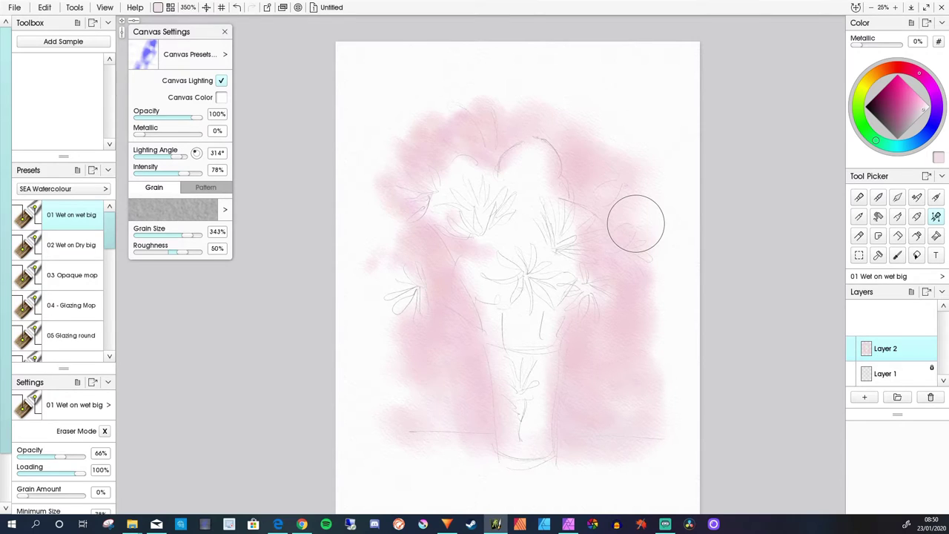
- Extend the pale pink wash into the bouquet's upper-right background and along the base of the vase
mouse_move(639, 179)
left_mouse_down()
mouse_move(608, 116)
mouse_move(645, 117)
mouse_move(440, 128)
mouse_move(436, 141)
mouse_move(439, 121)
mouse_move(402, 111)
left_mouse_up()
mouse_move(598, 189)
left_mouse_down()
mouse_move(637, 210)
mouse_move(672, 211)
mouse_move(600, 149)
mouse_move(528, 122)
mouse_move(562, 134)
mouse_move(605, 190)
mouse_move(605, 219)
left_mouse_up()
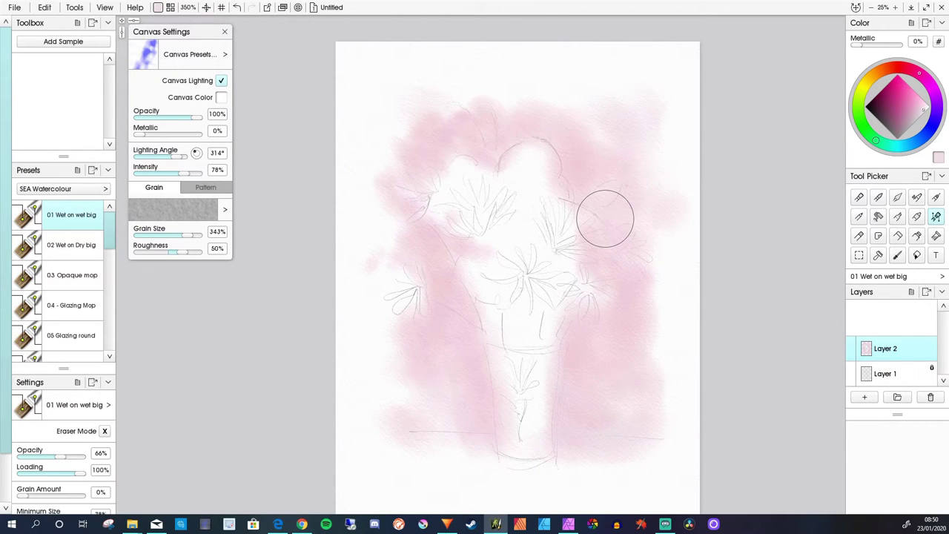
left_click_drag(551, 462, 629, 457)
left_click_drag(482, 450, 467, 462)
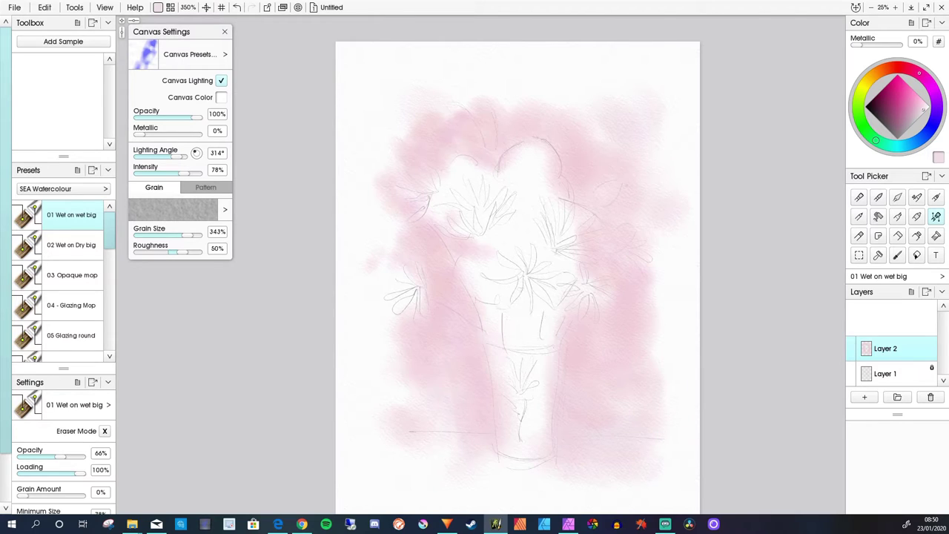
left_click(932, 126)
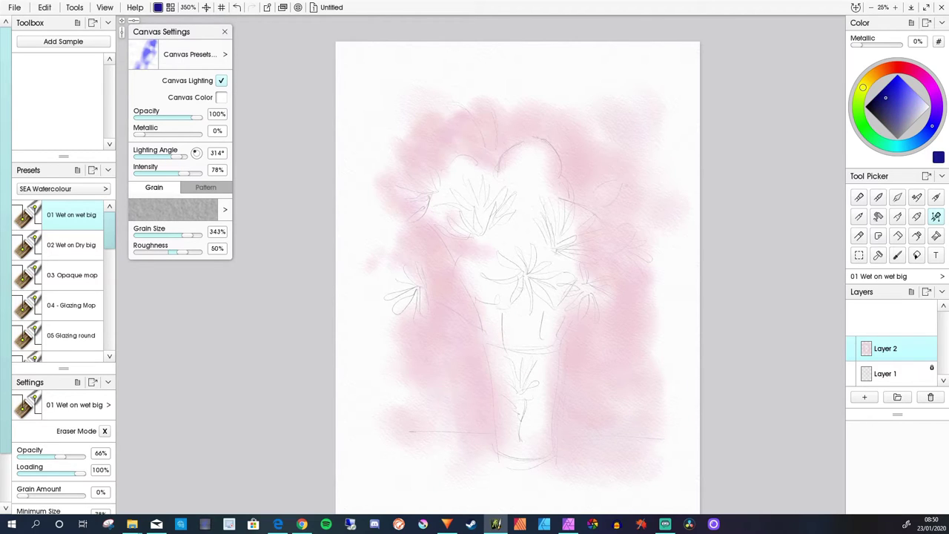
left_click(932, 88)
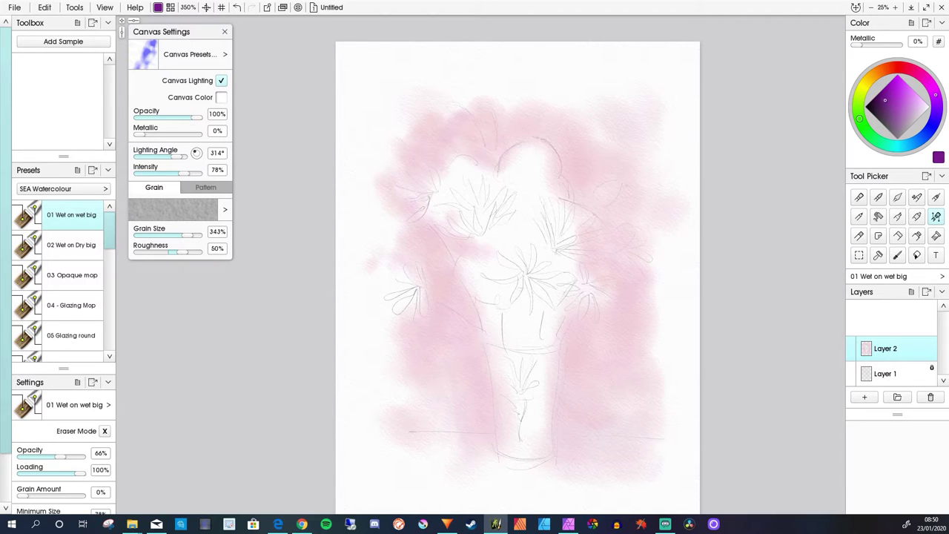
mouse_move(529, 165)
left_mouse_down()
mouse_move(544, 155)
mouse_move(540, 174)
mouse_move(524, 166)
mouse_move(556, 189)
left_mouse_up()
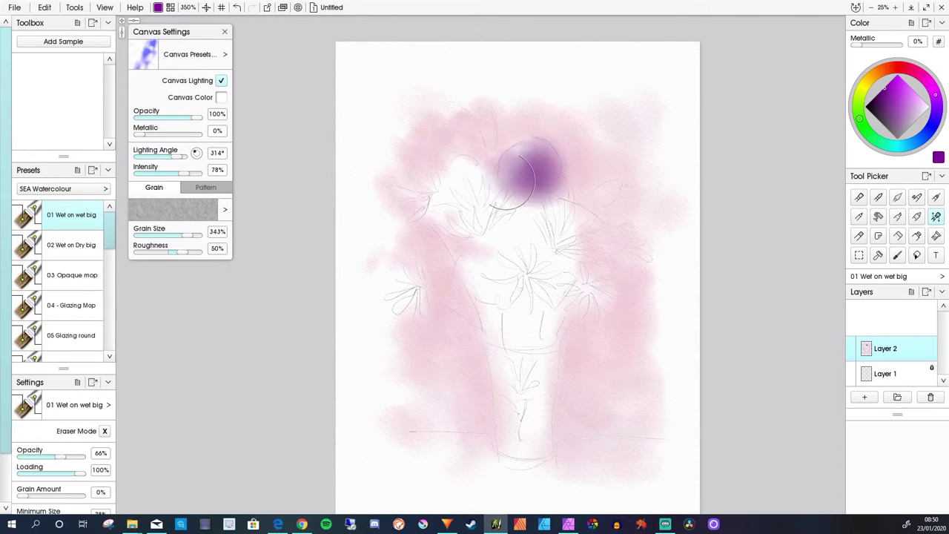
mouse_move(494, 179)
left_mouse_down()
mouse_move(514, 163)
mouse_move(502, 175)
mouse_move(467, 176)
mouse_move(482, 188)
mouse_move(455, 165)
mouse_move(458, 189)
left_mouse_up()
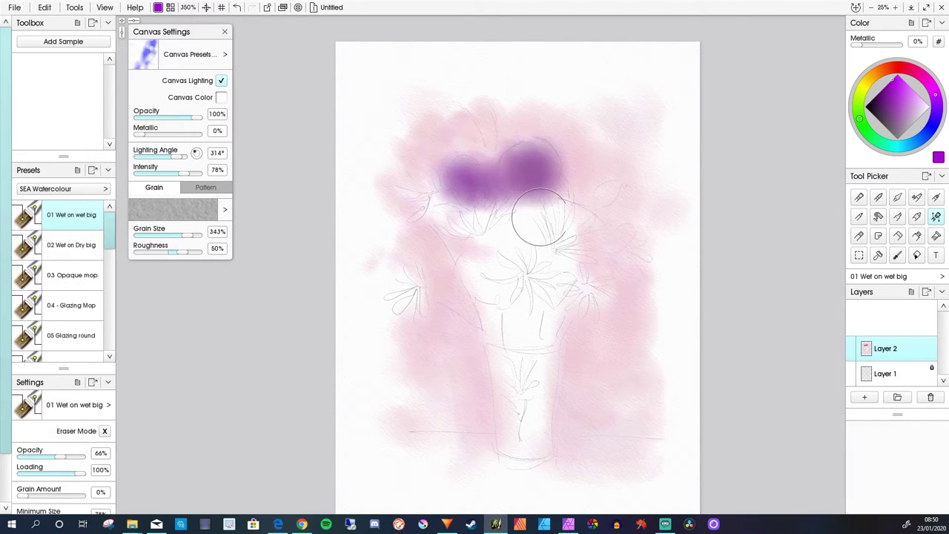
mouse_move(544, 204)
left_mouse_down()
mouse_move(604, 222)
mouse_move(562, 217)
left_mouse_up()
key("ctrl+z")
key("ctrl+z")
key("ctrl+z")
key("ctrl+z")
key("ctrl+z")
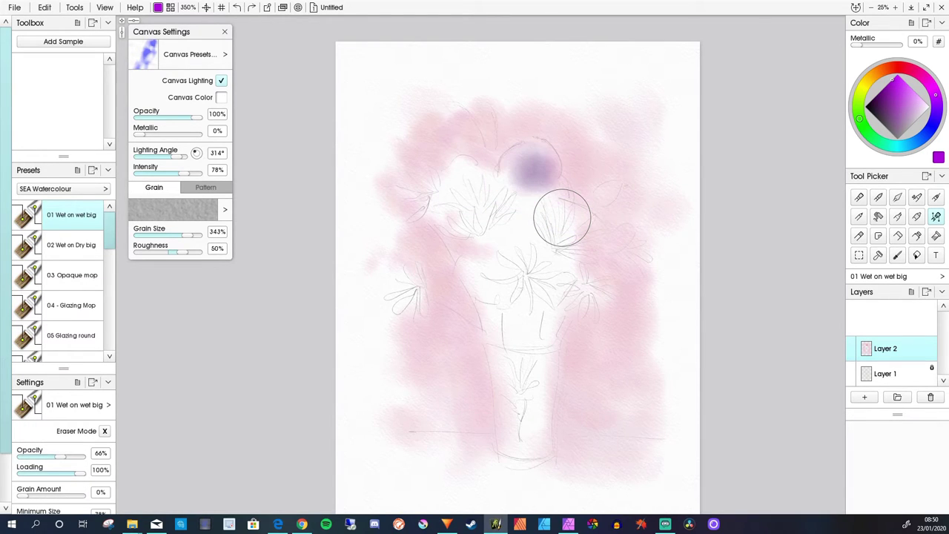
key("ctrl+z")
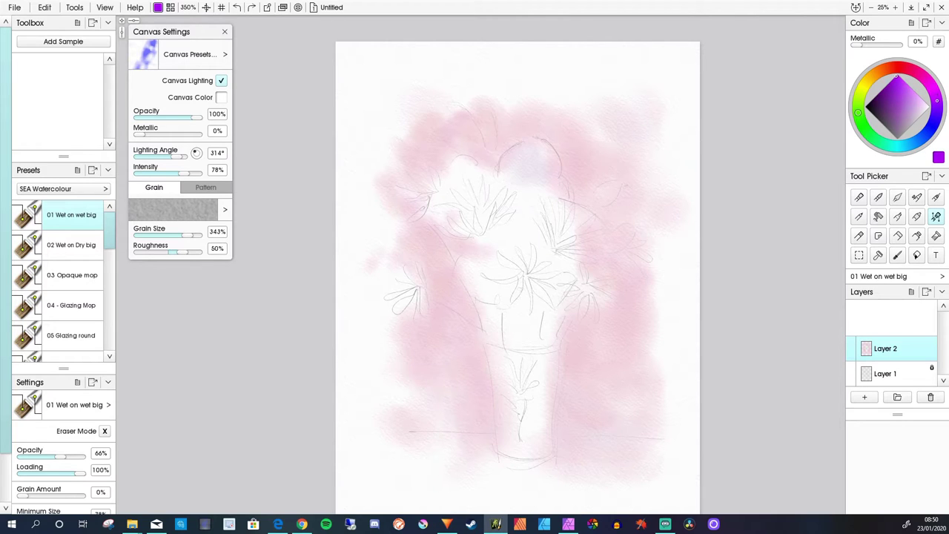
- Paint soft vivid violet washes over the flower heads, from the top blooms down to just above the vase rim
mouse_move(531, 161)
left_mouse_down()
mouse_move(556, 180)
mouse_move(503, 169)
mouse_move(512, 153)
mouse_move(457, 210)
mouse_move(489, 237)
mouse_move(464, 195)
mouse_move(460, 177)
mouse_move(476, 177)
mouse_move(463, 173)
mouse_move(451, 187)
mouse_move(537, 211)
mouse_move(558, 199)
mouse_move(598, 212)
left_mouse_up()
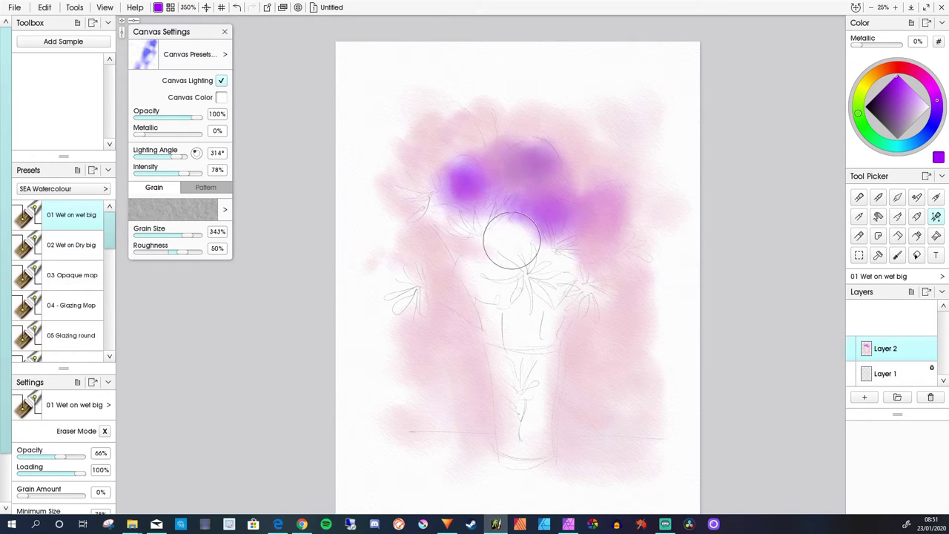
mouse_move(515, 235)
left_mouse_down()
mouse_move(526, 215)
mouse_move(511, 254)
mouse_move(520, 236)
mouse_move(531, 238)
mouse_move(562, 269)
mouse_move(522, 283)
mouse_move(496, 252)
mouse_move(498, 239)
mouse_move(482, 246)
mouse_move(517, 246)
mouse_move(602, 280)
left_mouse_up()
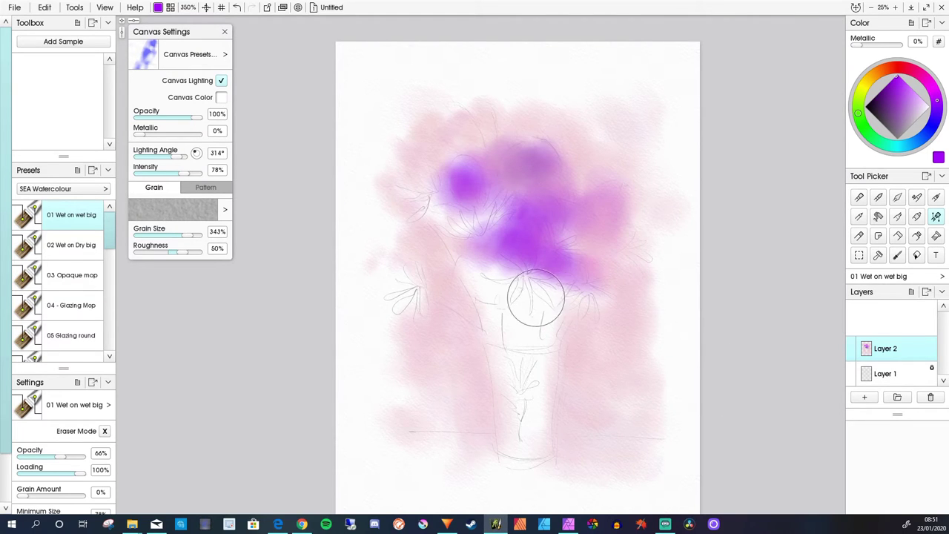
mouse_move(533, 295)
left_mouse_down()
mouse_move(472, 270)
mouse_move(458, 250)
mouse_move(448, 258)
mouse_move(453, 272)
mouse_move(480, 250)
mouse_move(470, 272)
mouse_move(486, 274)
mouse_move(474, 299)
mouse_move(472, 264)
mouse_move(454, 251)
mouse_move(447, 259)
mouse_move(456, 291)
mouse_move(517, 252)
mouse_move(526, 275)
mouse_move(502, 220)
mouse_move(489, 263)
mouse_move(508, 277)
mouse_move(506, 259)
mouse_move(515, 299)
mouse_move(539, 317)
left_mouse_up()
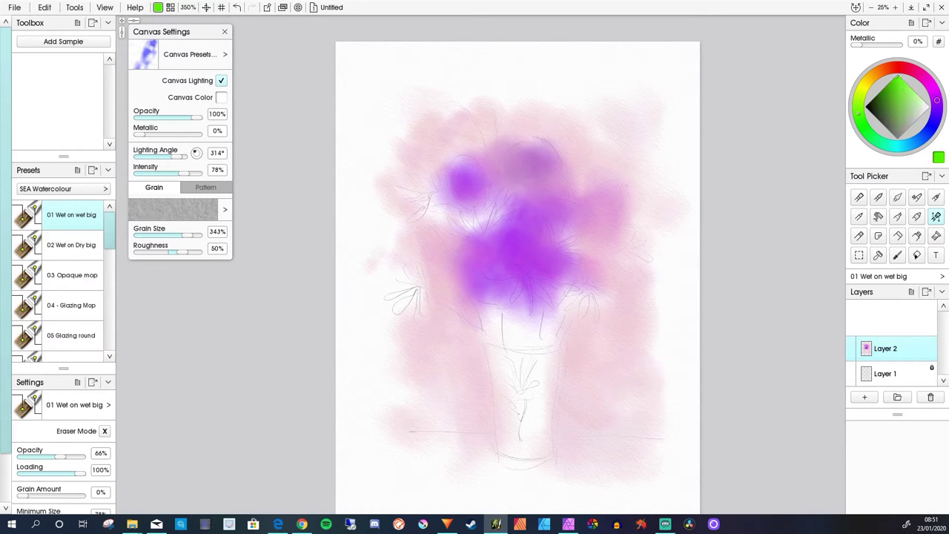
- Choose a medium leaf green and paint a soft wash beneath the violet flowers at the vase rim
left_click_drag(896, 77, 889, 88)
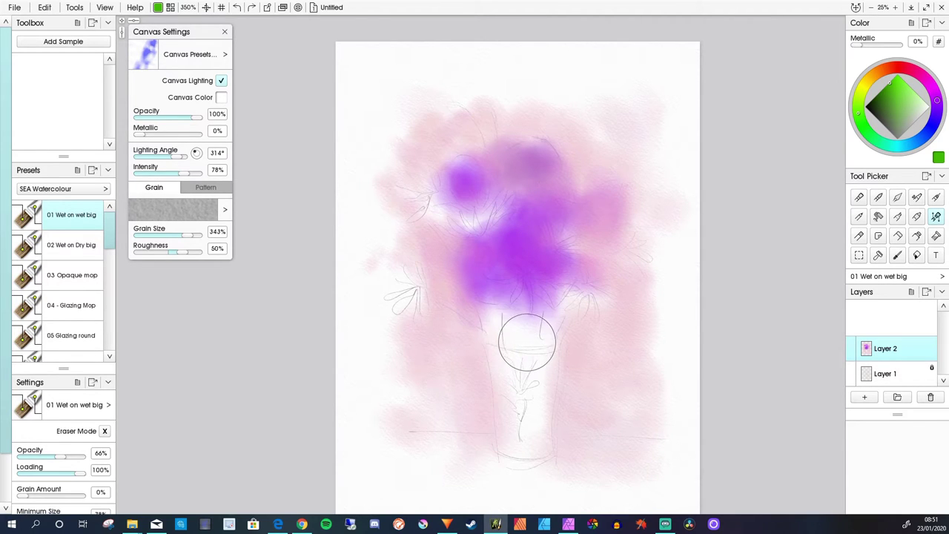
mouse_move(528, 342)
left_mouse_down()
mouse_move(519, 326)
mouse_move(540, 333)
mouse_move(529, 307)
mouse_move(572, 289)
mouse_move(493, 333)
mouse_move(483, 299)
mouse_move(502, 328)
mouse_move(506, 292)
mouse_move(474, 295)
mouse_move(479, 247)
mouse_move(502, 318)
mouse_move(519, 319)
mouse_move(485, 327)
mouse_move(551, 318)
mouse_move(623, 326)
mouse_move(493, 321)
mouse_move(503, 335)
mouse_move(529, 324)
mouse_move(493, 334)
mouse_move(436, 298)
left_mouse_up()
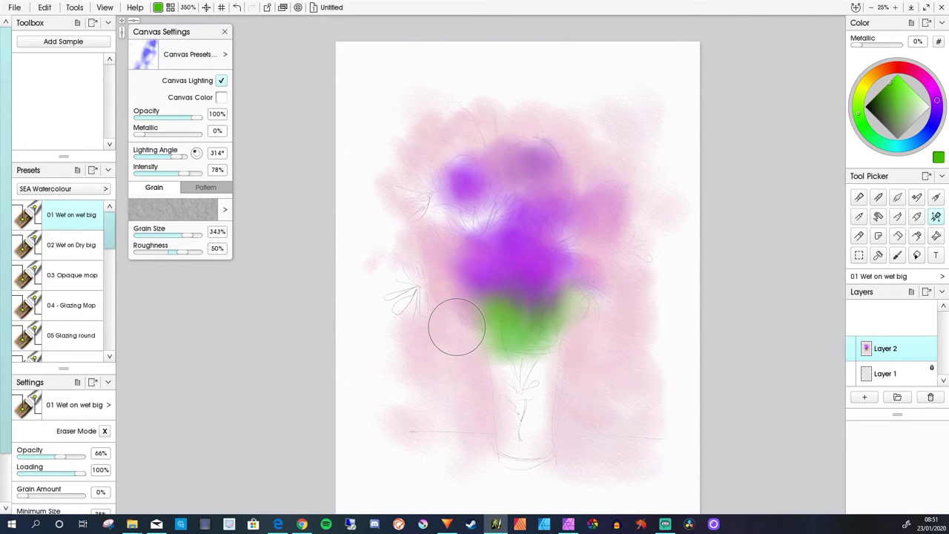
mouse_move(457, 326)
left_mouse_down()
mouse_move(573, 354)
mouse_move(557, 333)
mouse_move(605, 344)
left_mouse_up()
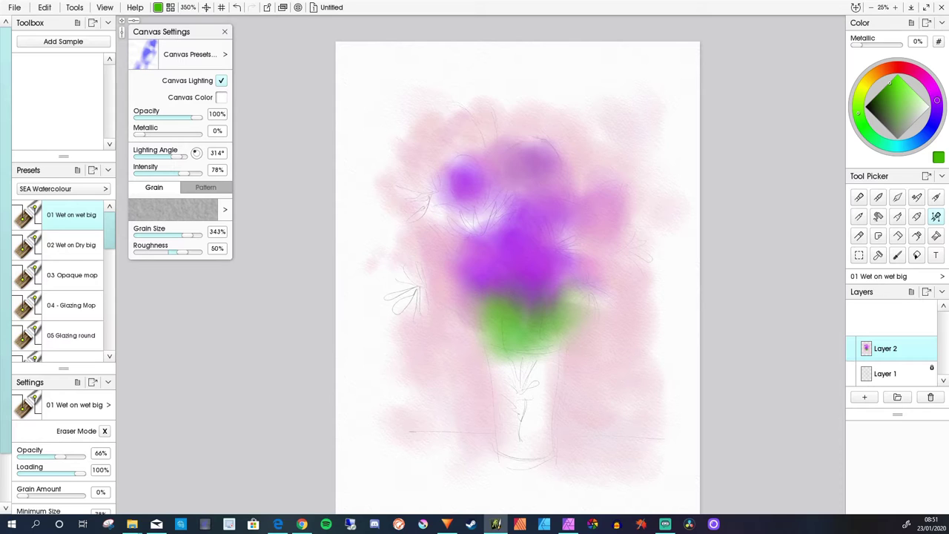
- Switch to the 05 Glazing round preset in eraser mode and reduce its size to 56%
left_click(71, 335)
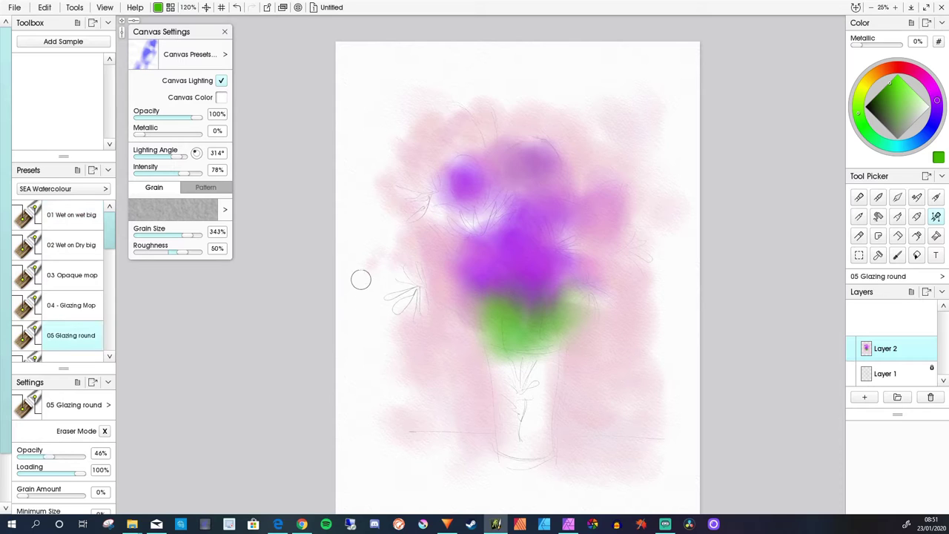
left_click_drag(359, 272, 372, 315)
key("ctrl+z")
key("e")
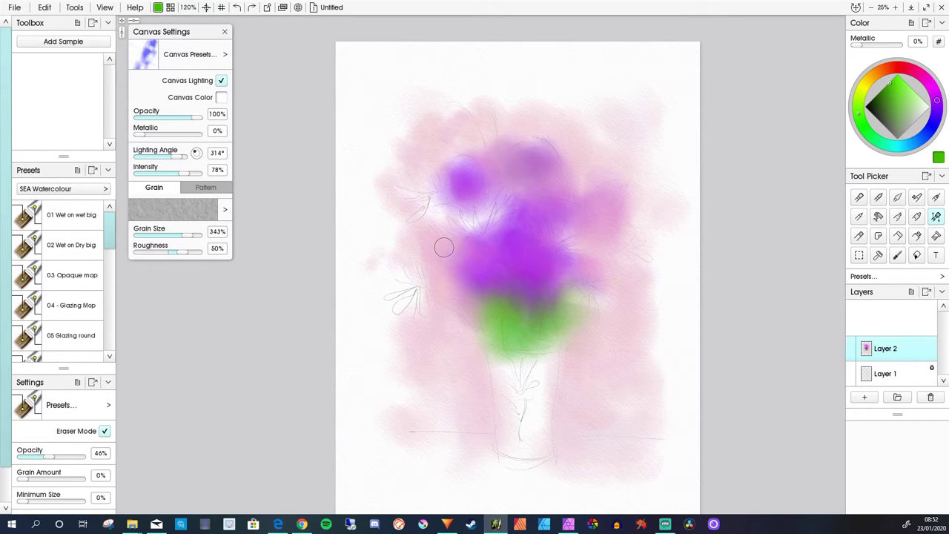
scroll(475, 245, "up", 4)
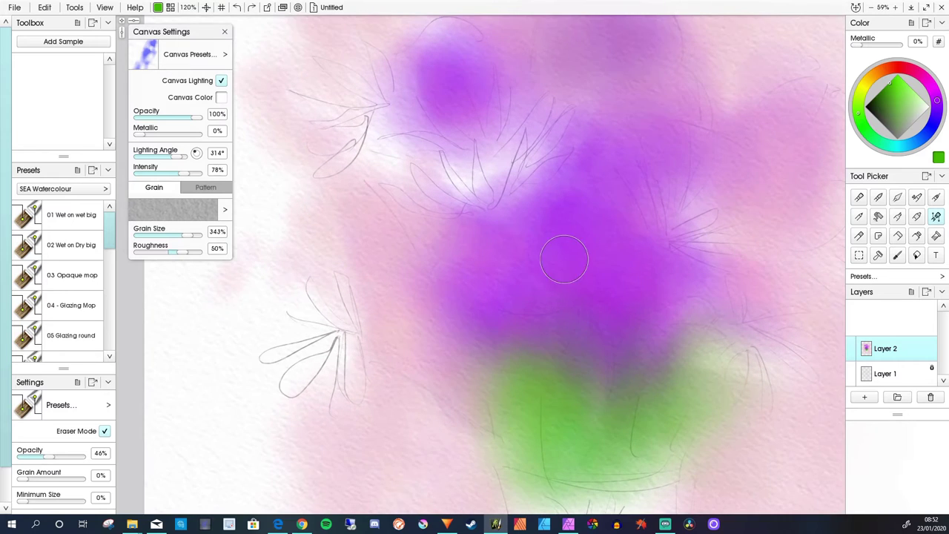
mouse_move(565, 259)
left_mouse_down()
mouse_move(572, 378)
mouse_move(549, 362)
left_mouse_up()
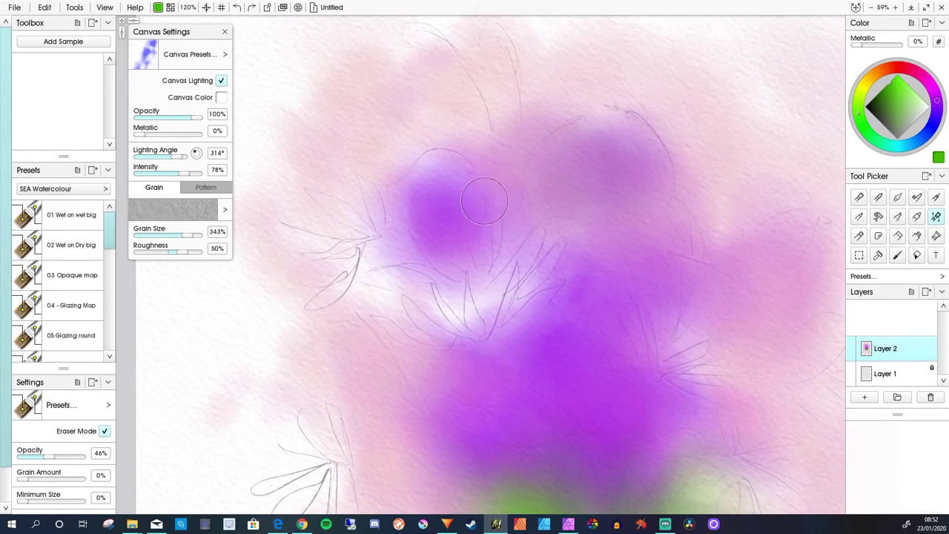
mouse_move(482, 218)
left_mouse_down("shift")
mouse_move(472, 214)
mouse_move(481, 267)
left_mouse_up("shift")
key("bracketleft")
key("bracketleft")
key("bracketleft")
key("bracketleft")
- Erase white petals from the wash along the sketched petals of the large upper-left flower
left_click_drag(489, 224, 486, 274)
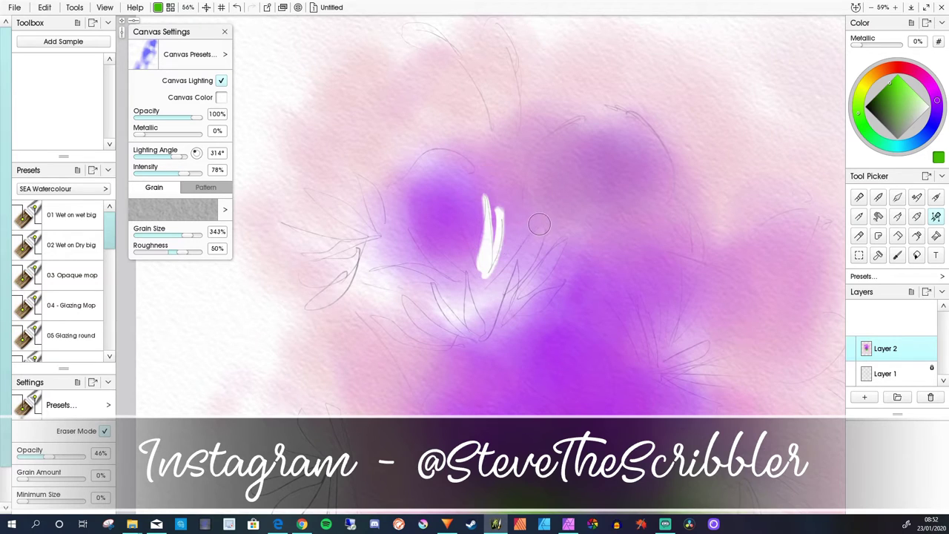
left_click_drag(539, 225, 491, 295)
left_click_drag(536, 225, 482, 297)
left_click_drag(558, 241, 491, 315)
mouse_move(565, 273)
left_mouse_down()
mouse_move(535, 307)
mouse_move(471, 331)
left_mouse_up()
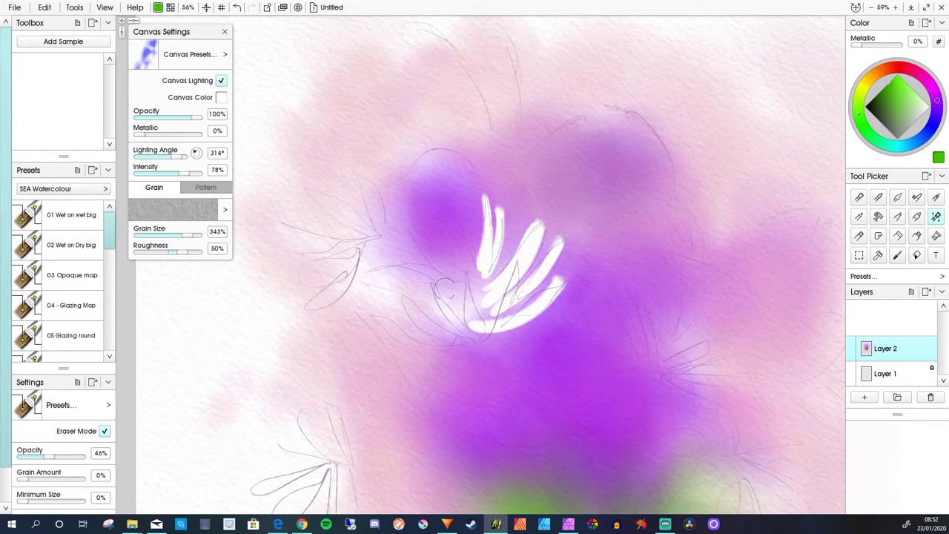
mouse_move(430, 276)
left_mouse_down()
mouse_move(459, 317)
mouse_move(486, 331)
left_mouse_up()
left_click_drag(468, 271, 480, 330)
mouse_move(375, 264)
left_mouse_down()
mouse_move(420, 264)
mouse_move(467, 286)
left_mouse_up()
left_click_drag(410, 225, 454, 251)
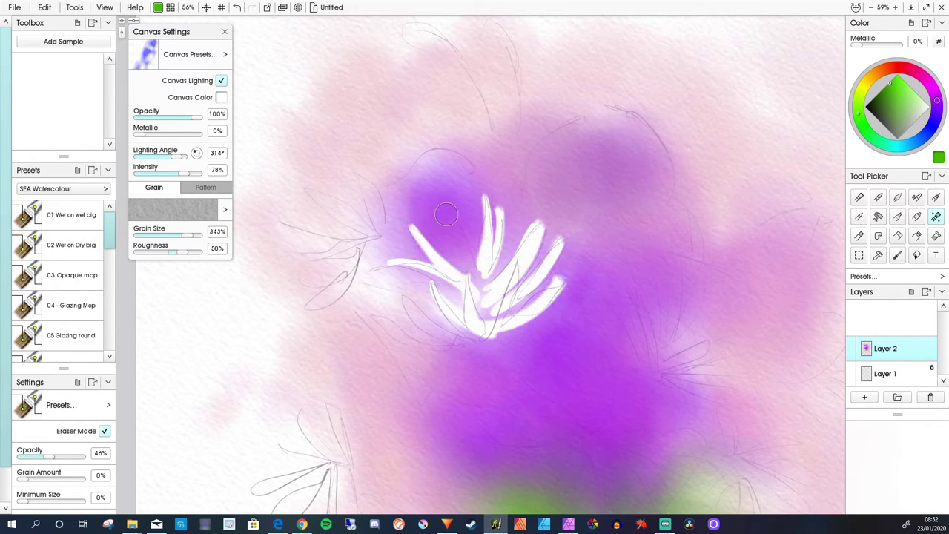
mouse_move(445, 207)
left_mouse_down()
mouse_move(494, 316)
mouse_move(469, 299)
mouse_move(459, 319)
left_mouse_up()
left_click_drag(405, 301, 489, 337)
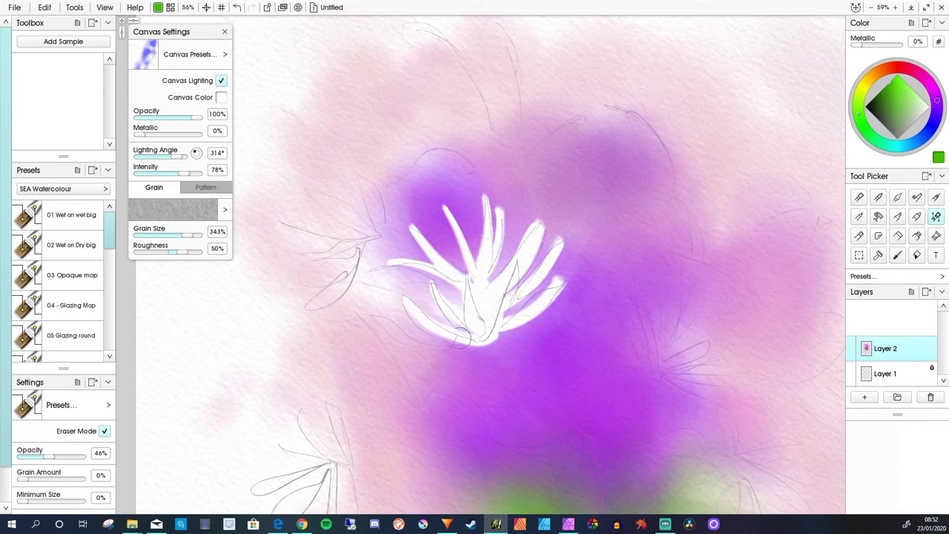
left_click_drag(378, 319, 509, 341)
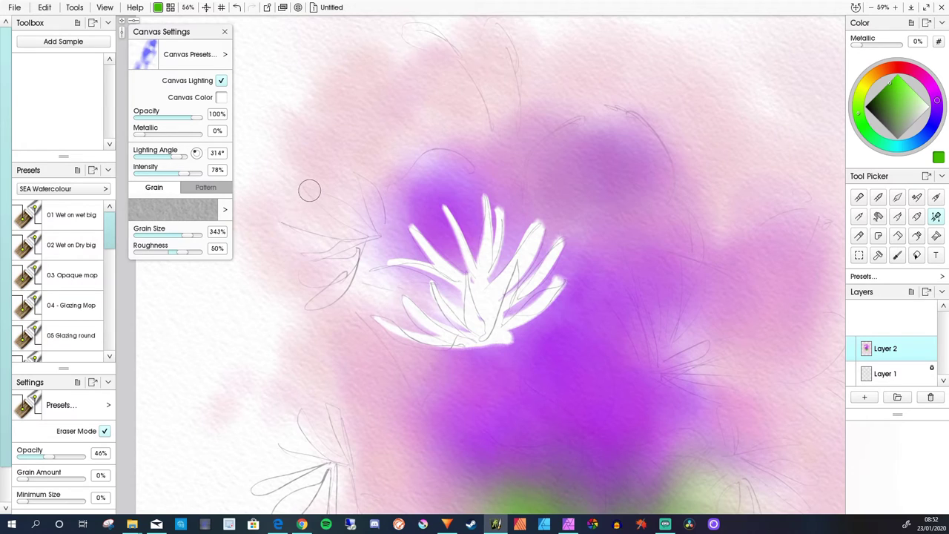
- Erase white petals along the sketch lines of the small flower left of the large one
left_click_drag(310, 189, 364, 217)
left_click_drag(353, 169, 384, 243)
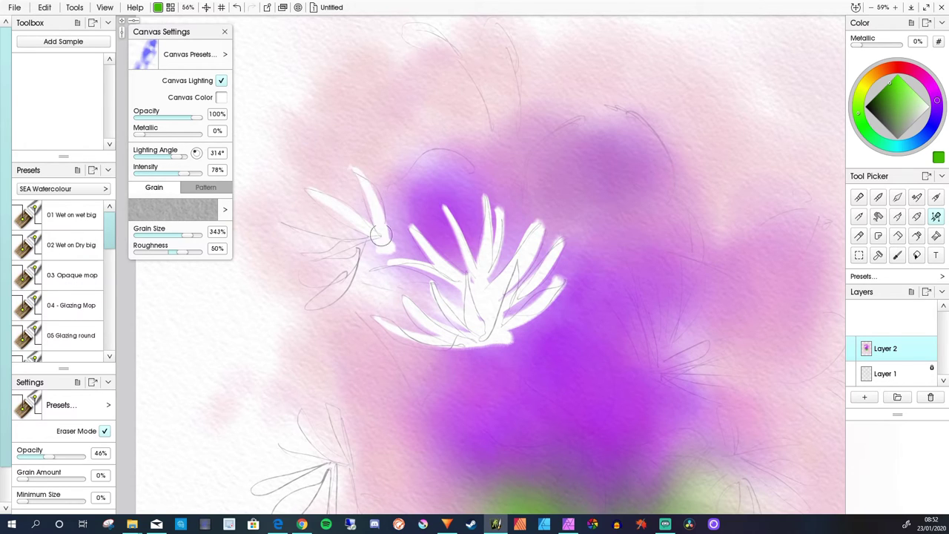
left_click_drag(360, 173, 382, 241)
mouse_move(286, 220)
left_mouse_down()
mouse_move(378, 233)
mouse_move(297, 236)
mouse_move(369, 237)
mouse_move(350, 249)
mouse_move(374, 233)
mouse_move(295, 256)
left_mouse_up()
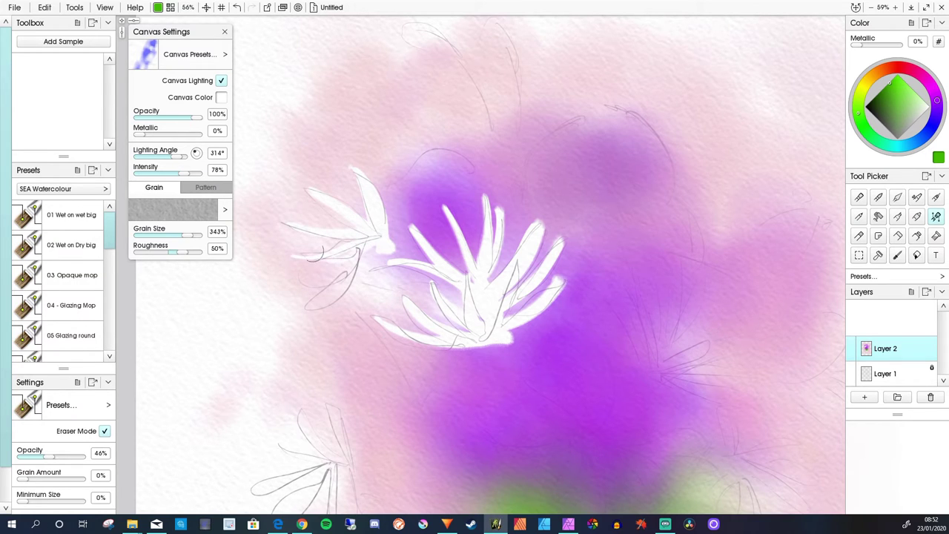
left_click_drag(359, 252, 304, 310)
left_click_drag(350, 253, 310, 299)
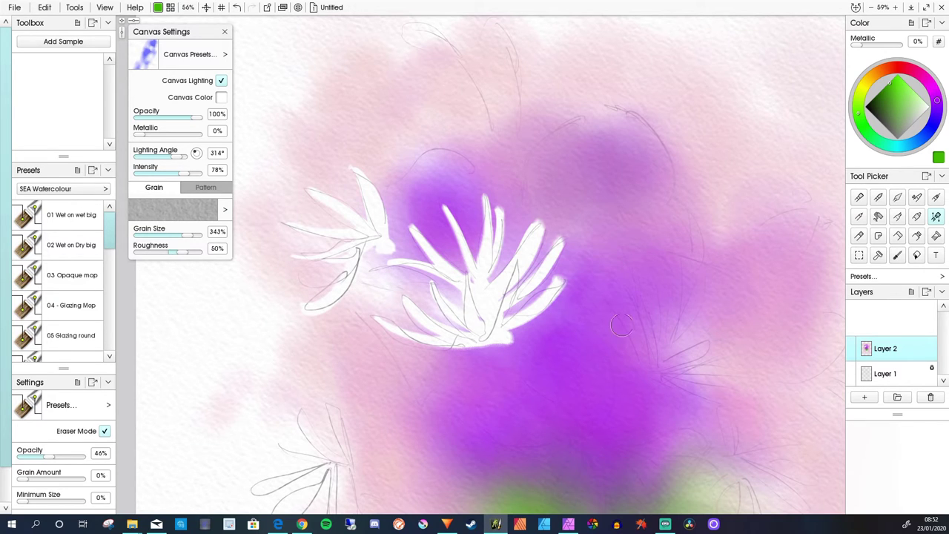
- Erase fanned white petals, both upward and downward, along the sketched flower right of the bouquet's centre
left_click_drag(633, 291, 654, 335)
left_click_drag(654, 281, 655, 376)
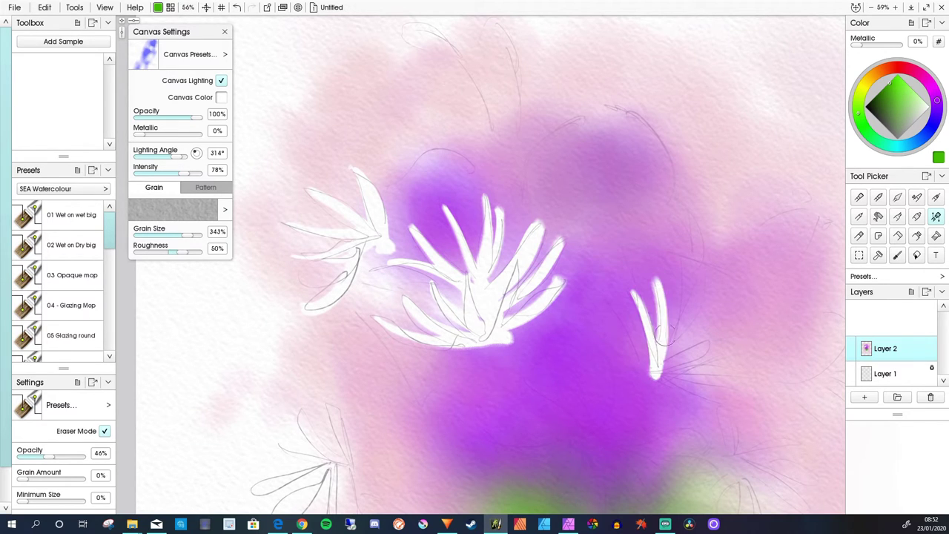
mouse_move(677, 264)
left_mouse_down()
mouse_move(662, 357)
mouse_move(688, 314)
mouse_move(665, 356)
left_mouse_up()
left_click_drag(619, 303, 645, 368)
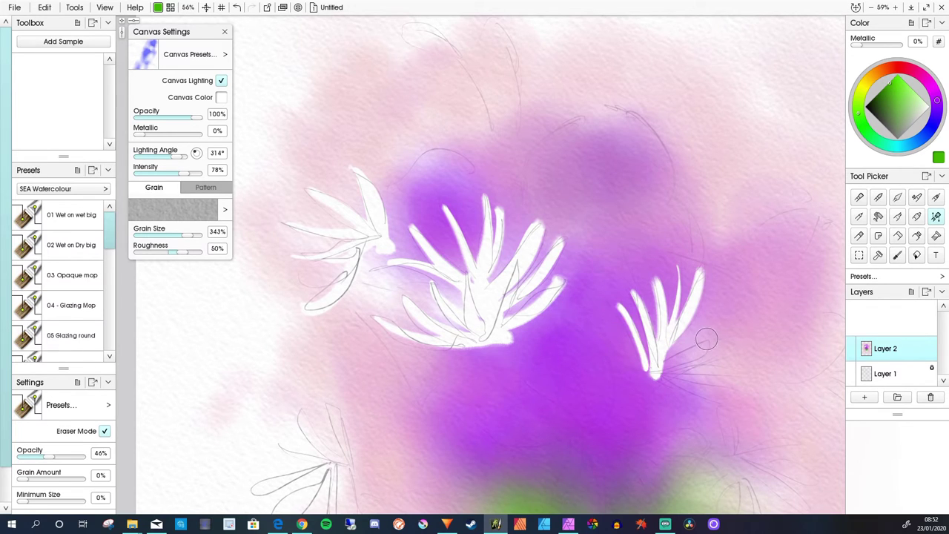
left_click_drag(706, 339, 663, 372)
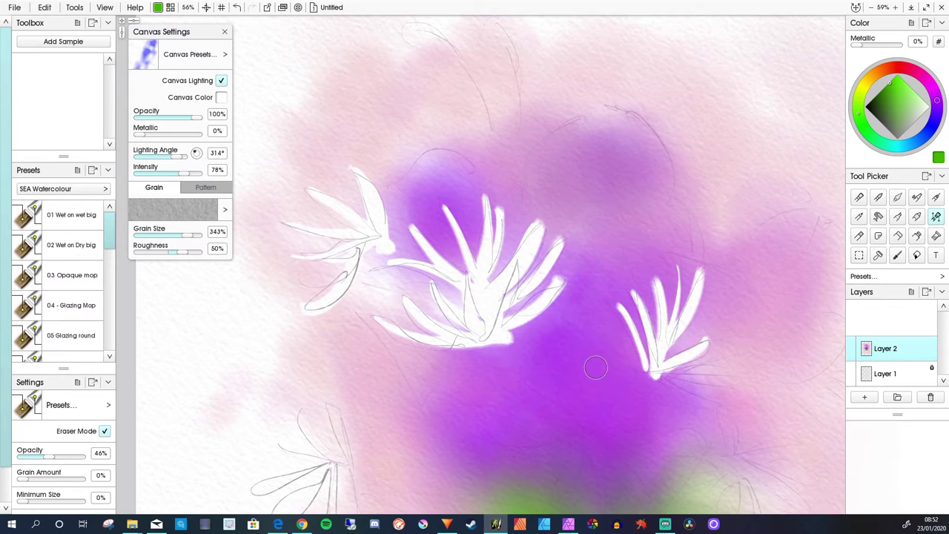
scroll(475, 259, "down", 3)
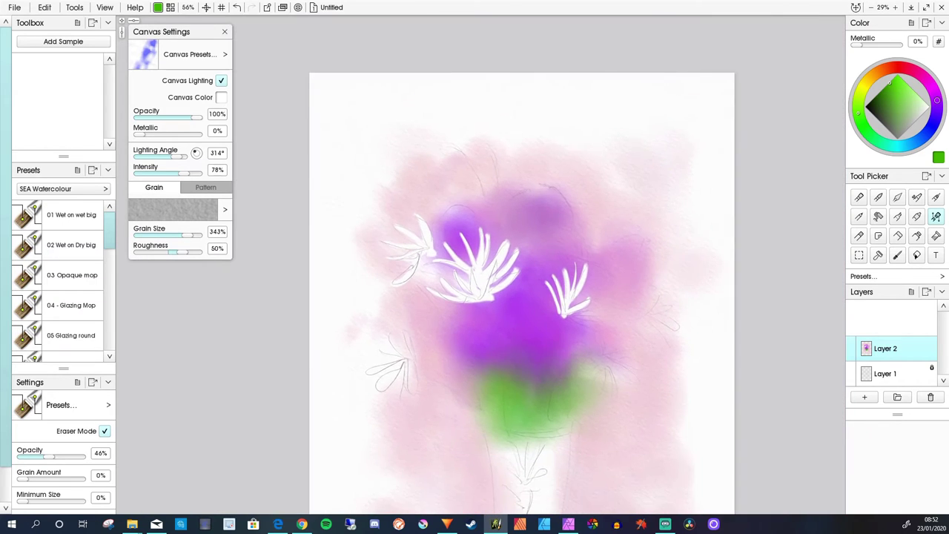
scroll(474, 260, "up", 2)
scroll(474, 278, "up", 2)
left_click_drag(585, 345, 498, 244)
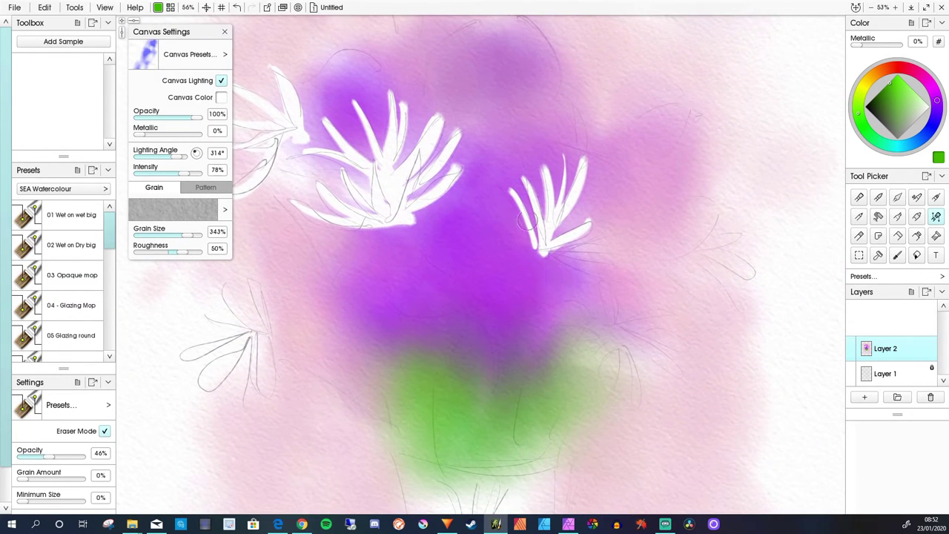
mouse_move(579, 251)
left_mouse_down()
mouse_move(598, 245)
mouse_move(540, 254)
mouse_move(601, 275)
left_mouse_up()
left_click_drag(540, 255, 594, 298)
left_click_drag(536, 252, 529, 292)
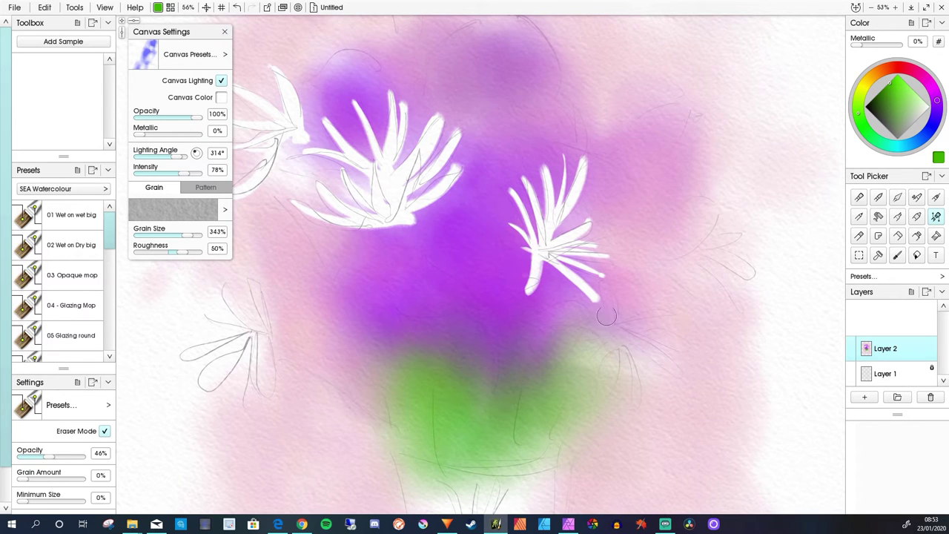
- Erase radiating white petals on the sketched flower at the bouquet's lower right, above the vase rim
left_click_drag(600, 276, 612, 342)
left_click_drag(667, 312, 617, 327)
left_click_drag(684, 347, 615, 329)
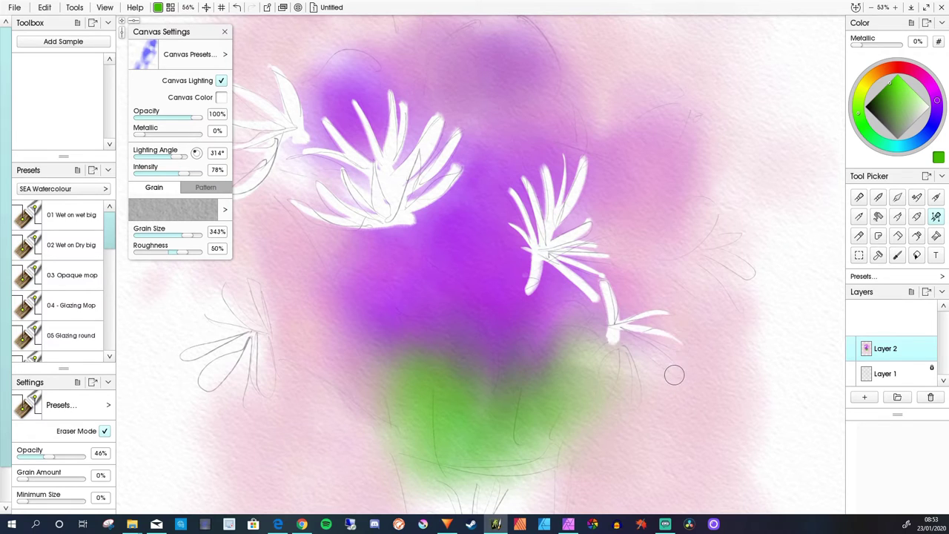
left_click_drag(673, 373, 617, 326)
left_click_drag(636, 398, 614, 337)
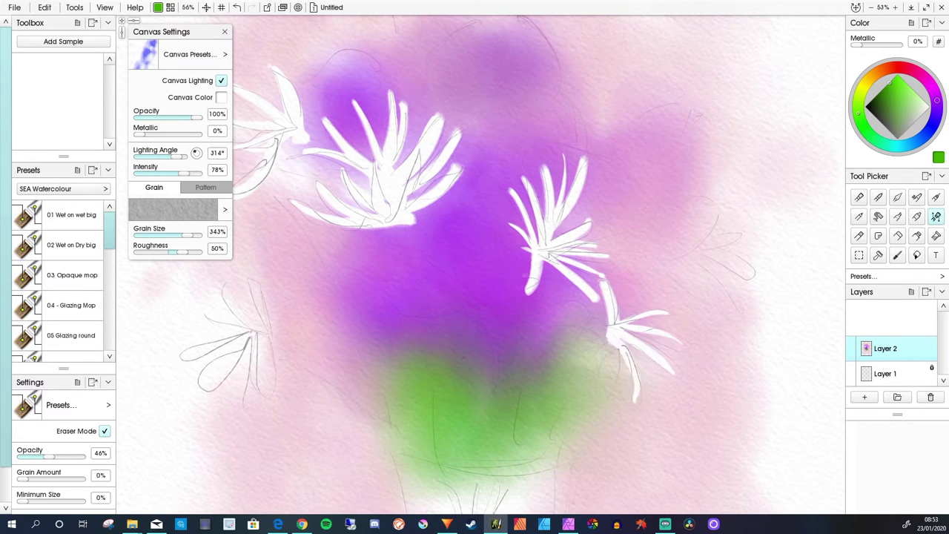
mouse_move(617, 387)
left_mouse_down()
mouse_move(618, 365)
mouse_move(612, 343)
left_mouse_up()
left_click_drag(590, 378, 617, 338)
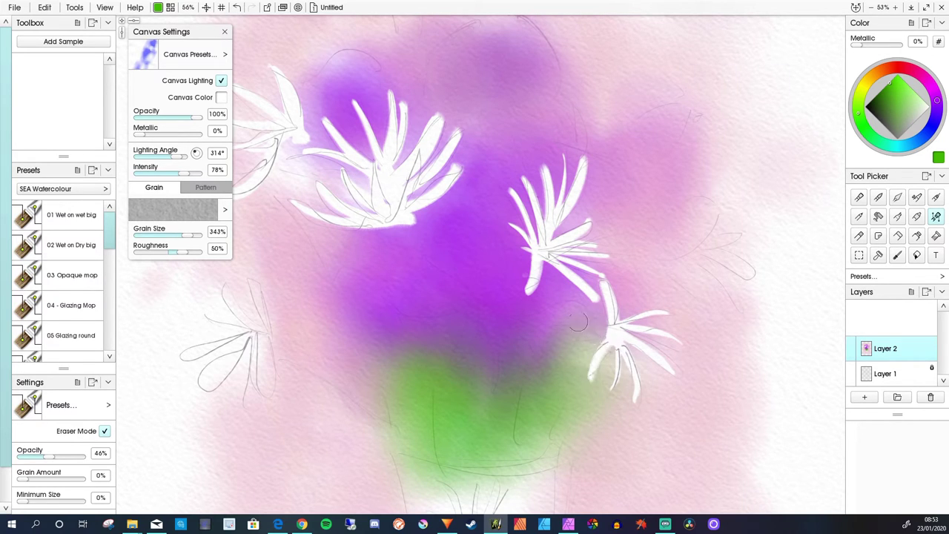
- Erase the remaining white petals on the side facing the bouquet's centre of the lower-right flower, adding a small white dot beneath
left_click_drag(565, 300, 613, 334)
left_click_drag(558, 323, 599, 333)
left_click(585, 354)
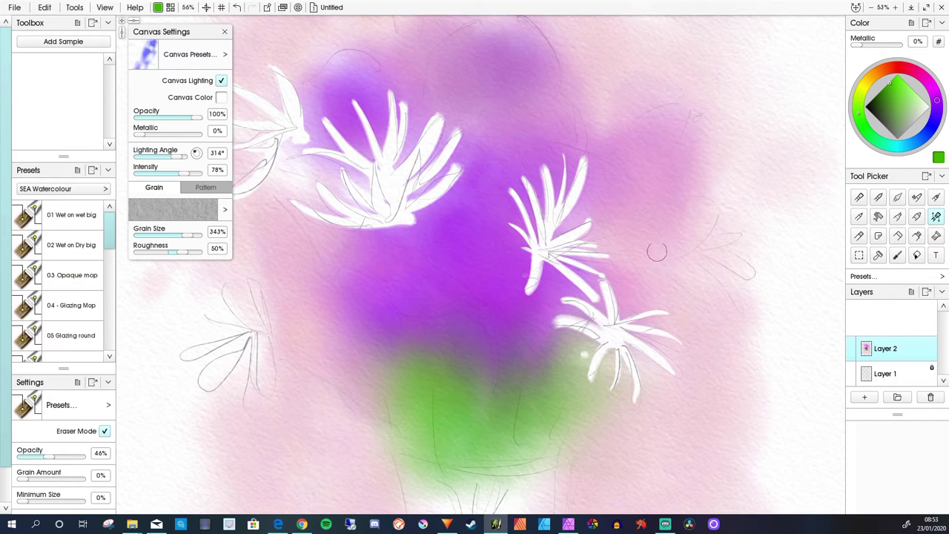
- Erase white petals along the sketch lines of the small flower at the bouquet's far right
left_click_drag(741, 234, 694, 249)
left_click_drag(749, 273, 691, 250)
left_click_drag(724, 292, 678, 250)
left_click_drag(702, 211, 666, 250)
- Erase white petals through the pink wash on the sketched flower at the bouquet's lower far left
mouse_move(263, 326)
left_mouse_down()
mouse_move(245, 273)
mouse_move(226, 293)
mouse_move(221, 281)
mouse_move(252, 331)
left_mouse_up()
left_click_drag(207, 312, 264, 334)
left_click_drag(183, 355, 249, 335)
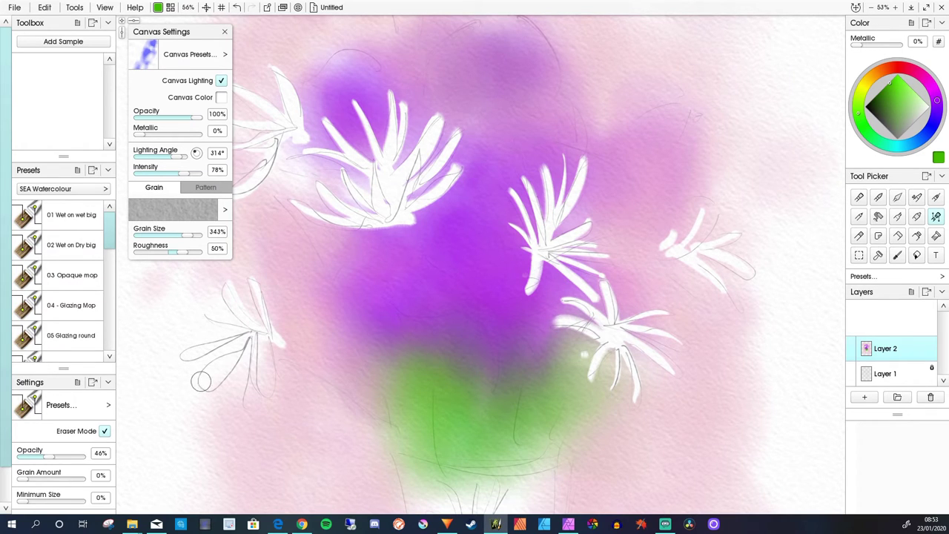
left_click_drag(263, 392, 270, 334)
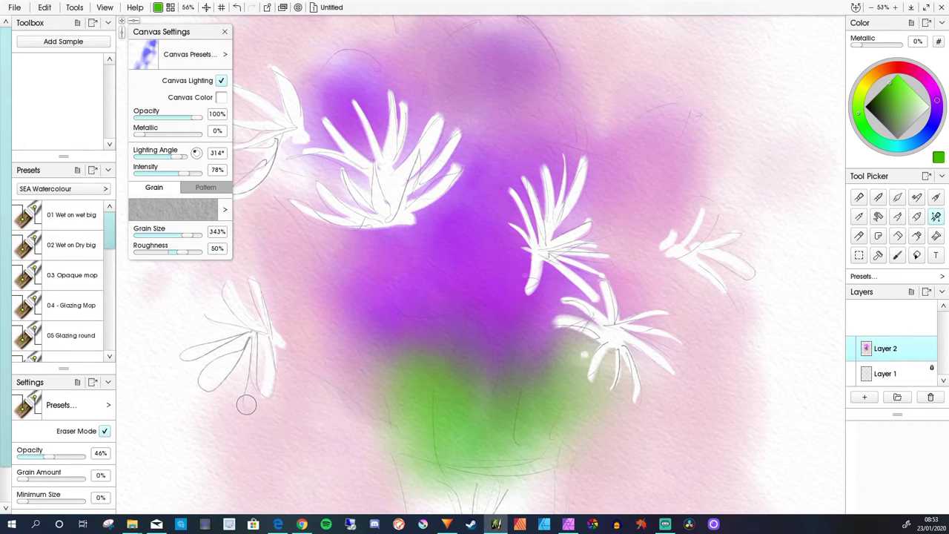
left_click_drag(249, 402, 252, 327)
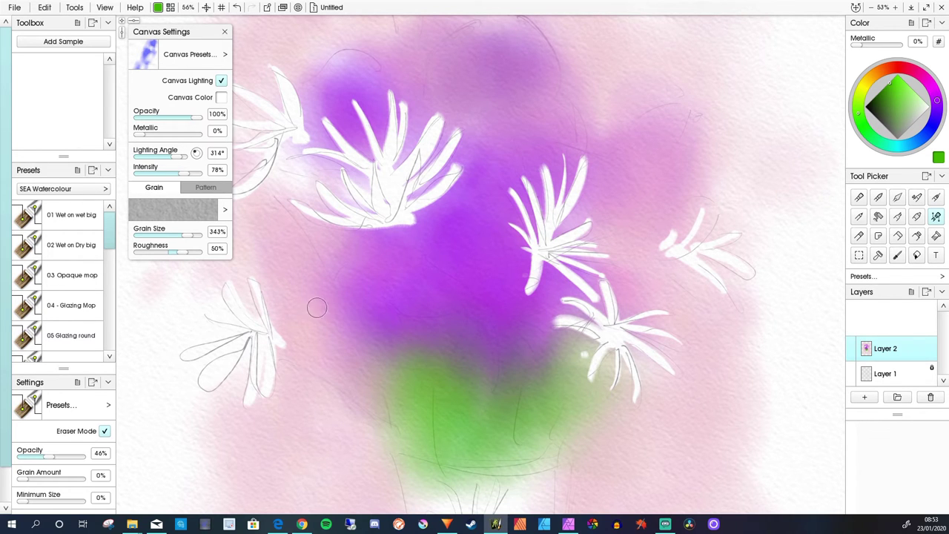
- Erase two small flowers with fanned white petals side by side just below the large upper-left flower
scroll(472, 259, "down", 5)
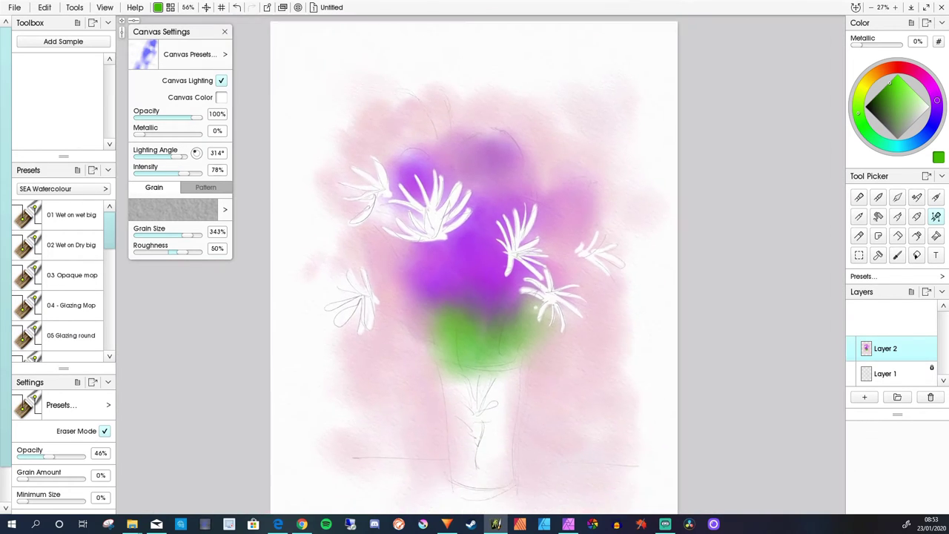
scroll(471, 259, "up", 1)
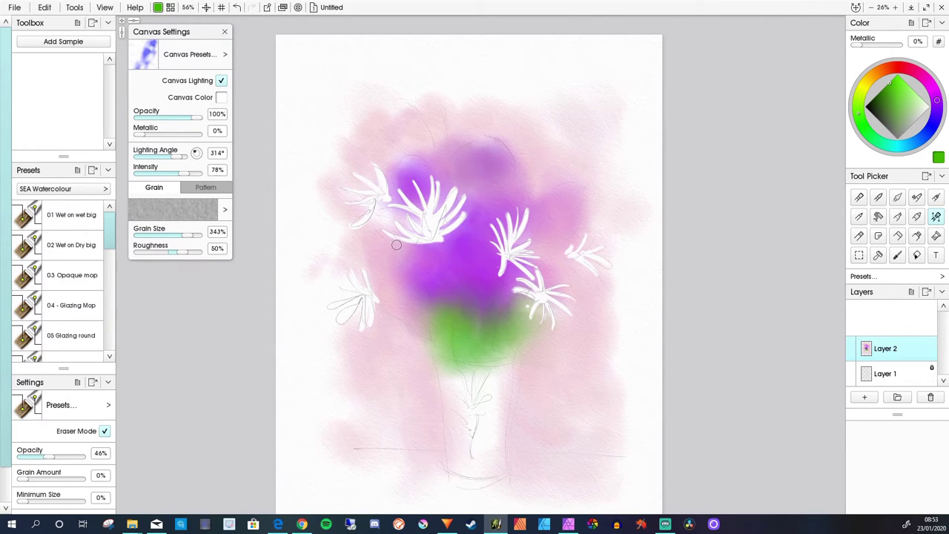
mouse_move(396, 243)
left_mouse_down()
mouse_move(414, 263)
mouse_move(385, 263)
left_mouse_up()
left_click_drag(463, 236, 440, 254)
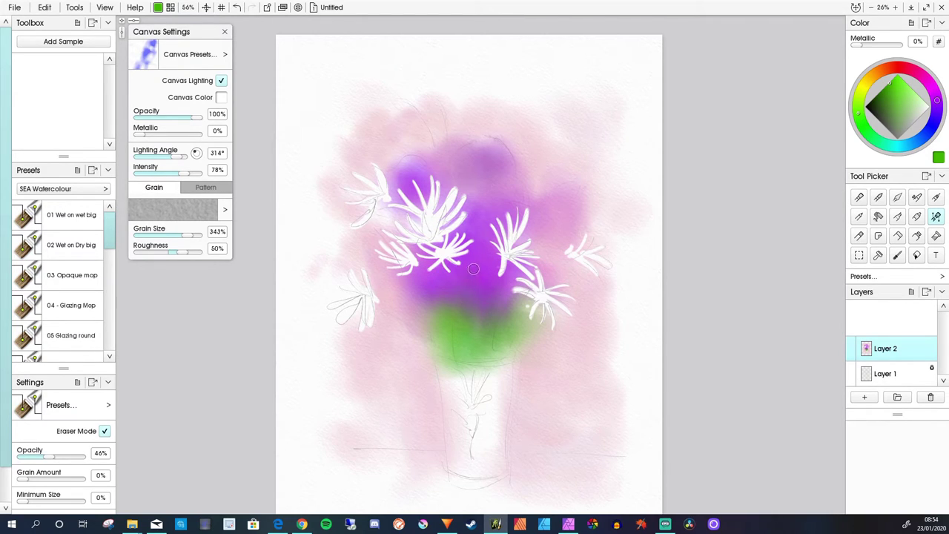
mouse_move(473, 270)
left_mouse_down()
mouse_move(483, 301)
mouse_move(479, 281)
left_mouse_up()
scroll(453, 290, "up", 5)
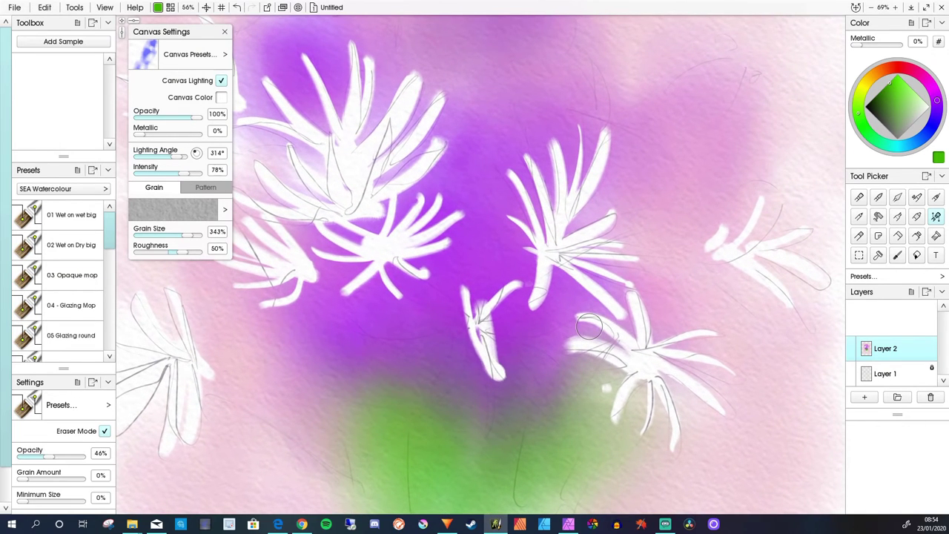
left_click_drag(885, 373, 878, 325)
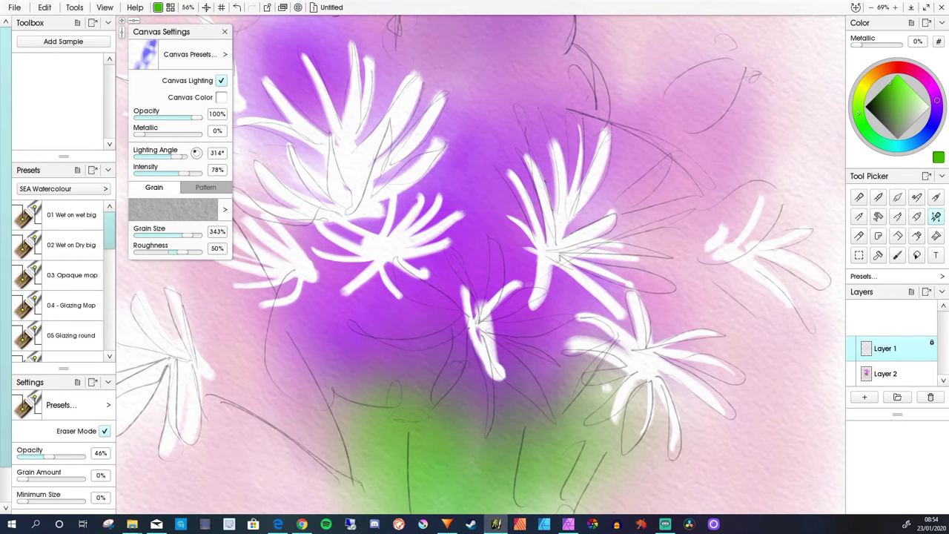
key("ctrl+z")
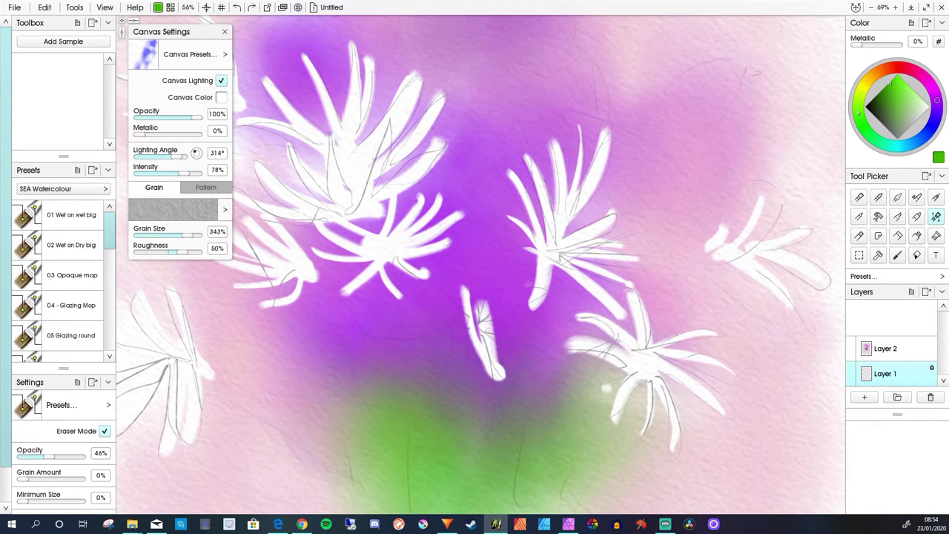
left_click_drag(884, 373, 881, 325)
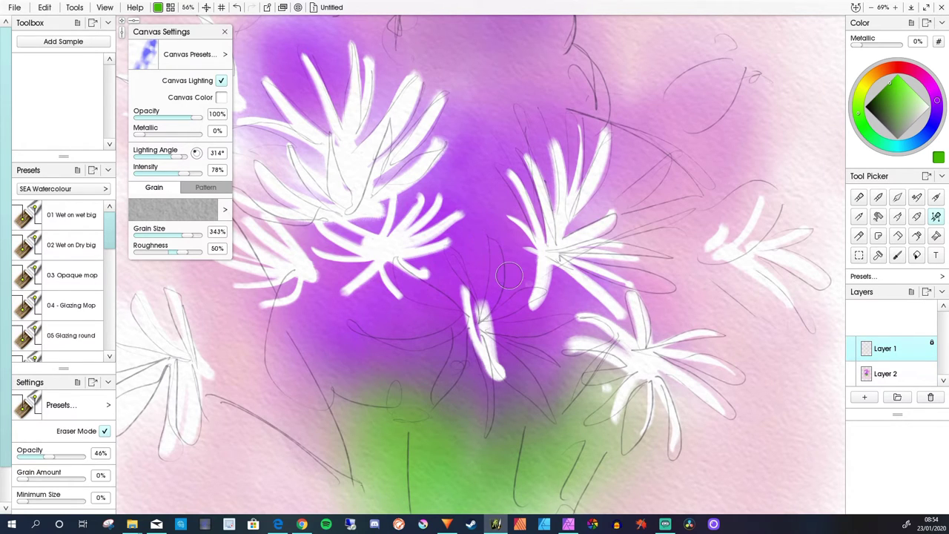
key("ctrl+z")
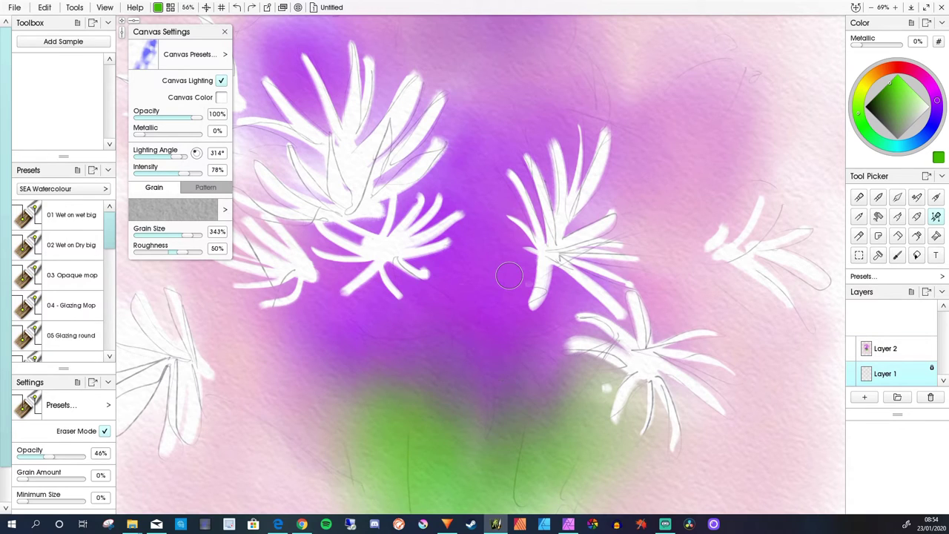
- Move the sketch on Layer 1 above Layer 2 and make Layer 2 the active layer
left_click_drag(886, 374, 885, 330)
left_click(487, 242)
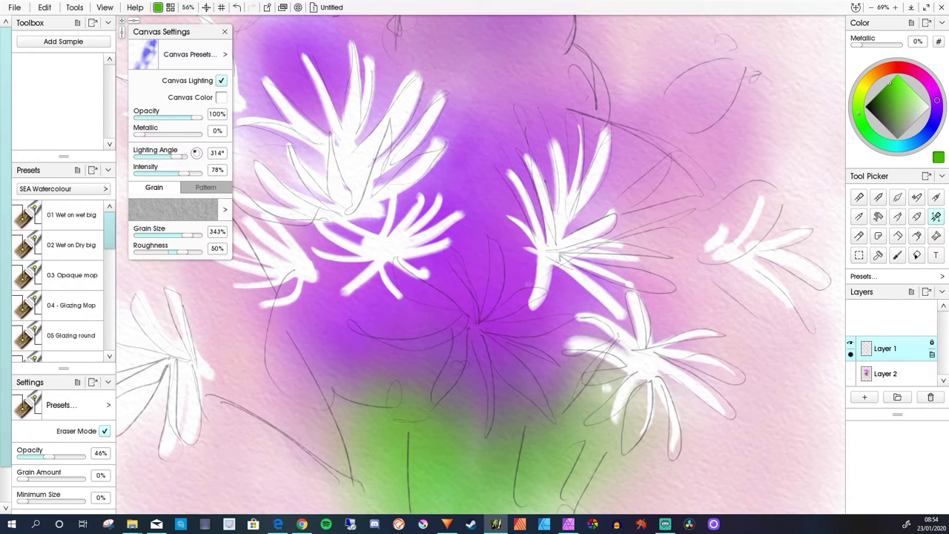
left_click(884, 373)
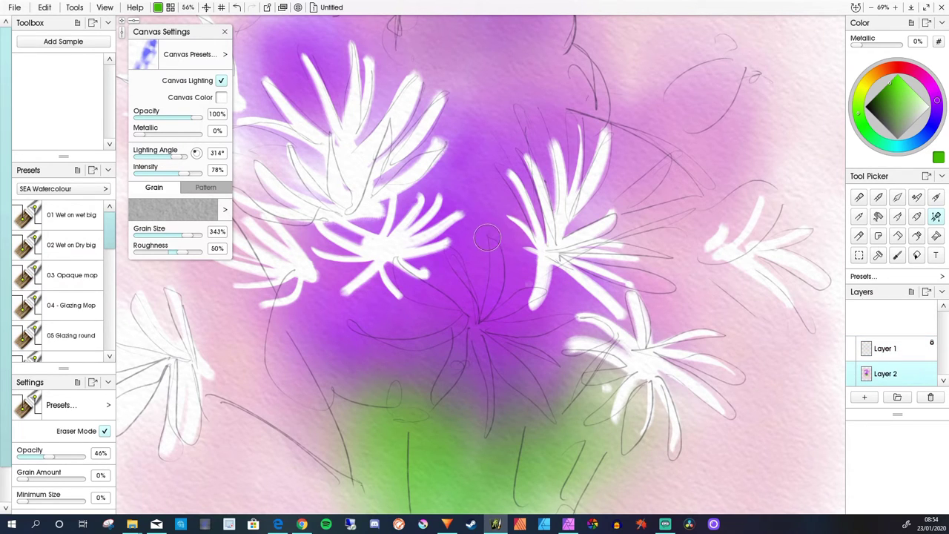
- Erase the upward-pointing white petals of the sketched central flower in the violet wash
left_click_drag(489, 236, 484, 313)
left_click_drag(444, 246, 475, 321)
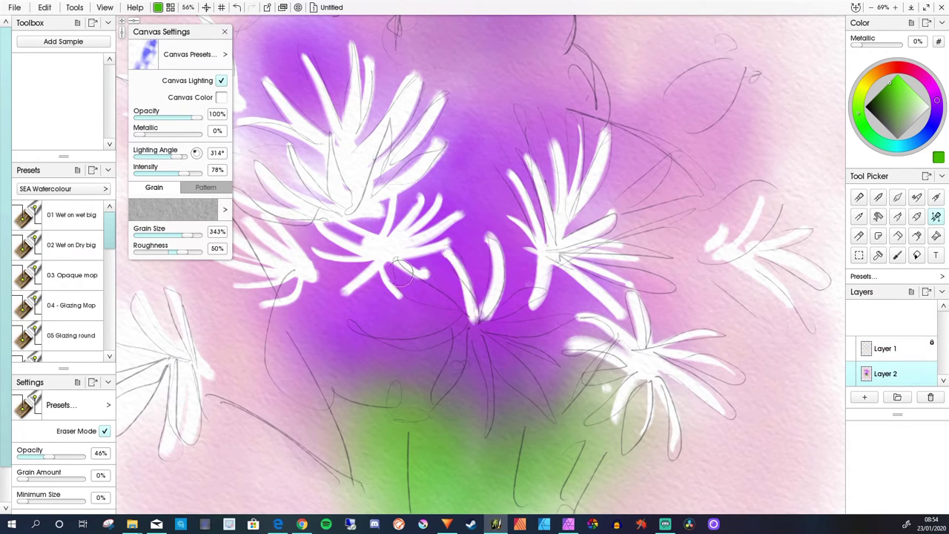
mouse_move(398, 264)
left_mouse_down()
mouse_move(470, 319)
mouse_move(449, 320)
left_mouse_up()
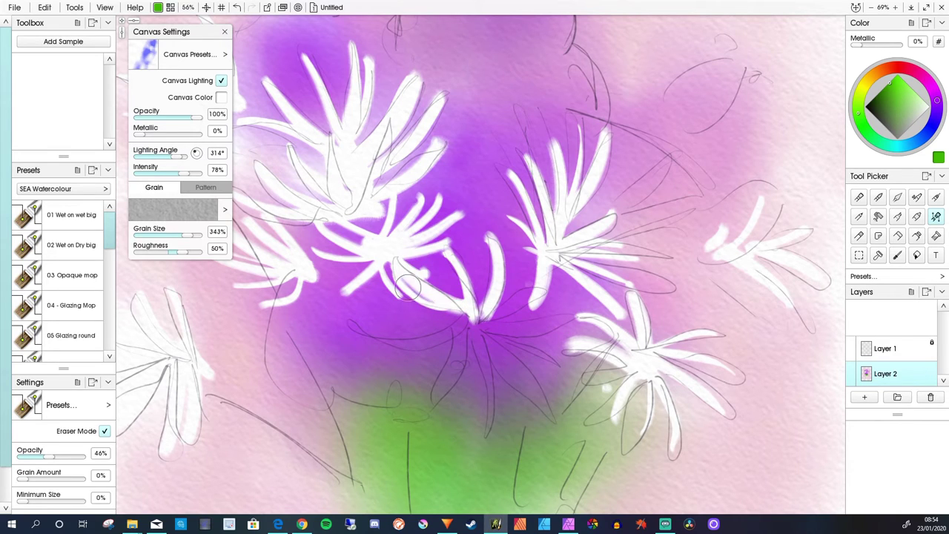
left_click_drag(400, 273, 434, 304)
left_click_drag(545, 292, 478, 325)
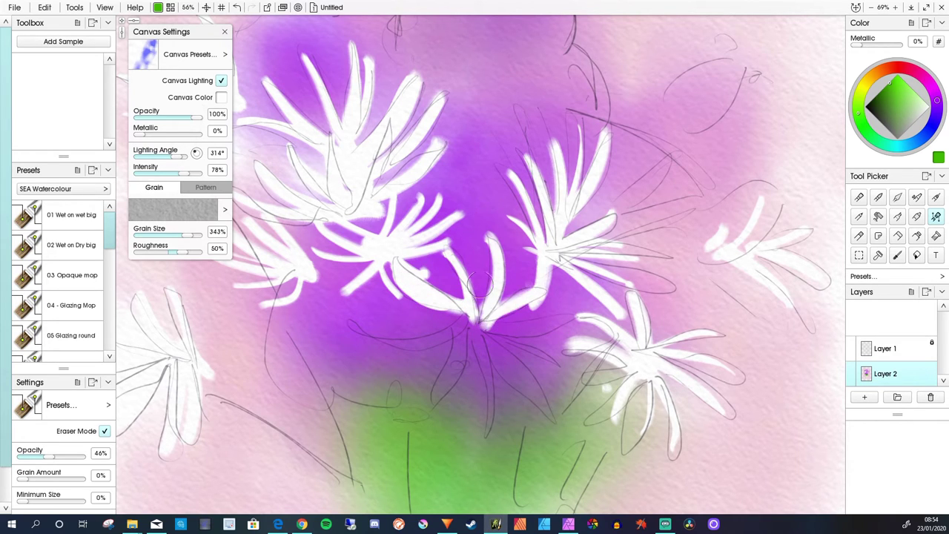
- Erase the central flower's right, downward and left petals along the sketch lines to complete its ring
mouse_move(564, 315)
left_mouse_down()
mouse_move(533, 326)
mouse_move(467, 323)
mouse_move(519, 333)
mouse_move(482, 326)
left_mouse_up()
left_click_drag(550, 359, 482, 325)
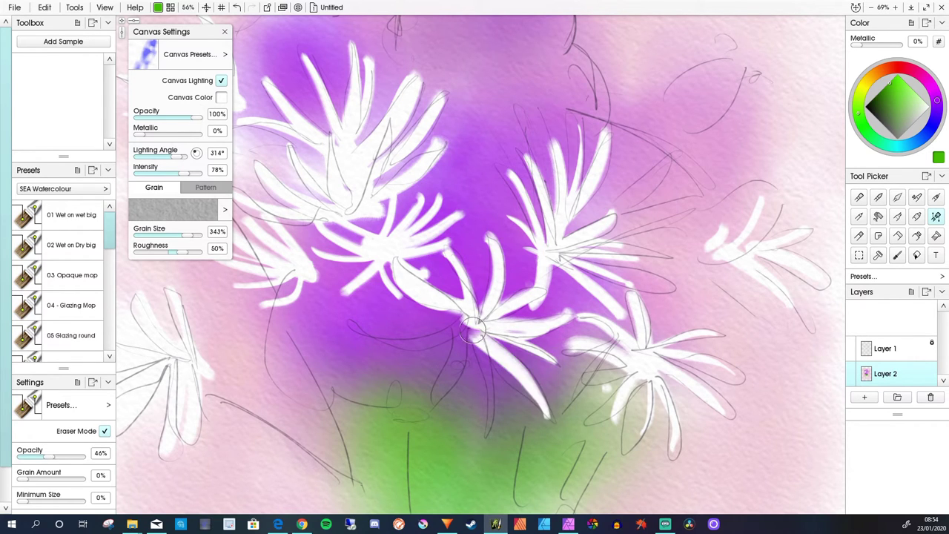
left_click_drag(530, 395, 479, 329)
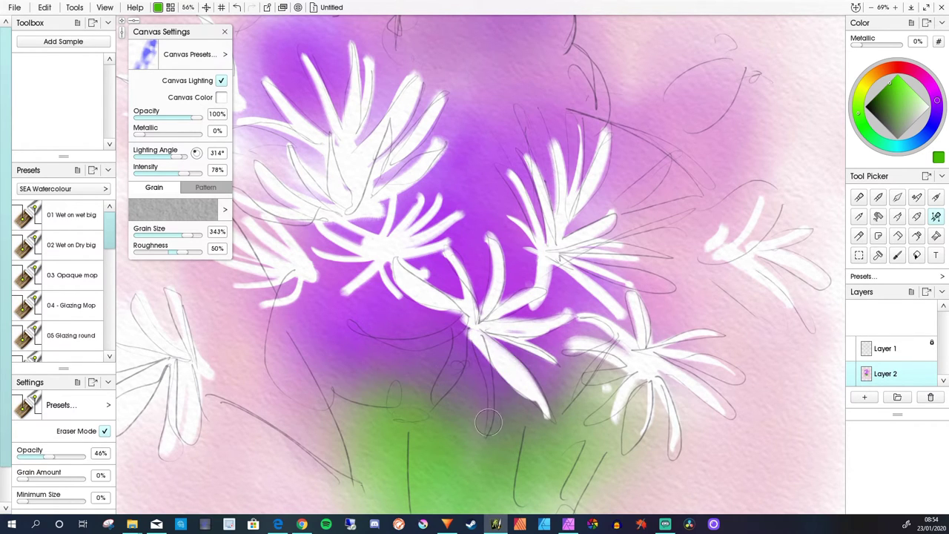
mouse_move(488, 424)
left_mouse_down()
mouse_move(473, 333)
mouse_move(469, 377)
mouse_move(437, 370)
mouse_move(460, 320)
mouse_move(432, 399)
mouse_move(428, 296)
mouse_move(444, 333)
mouse_move(463, 316)
mouse_move(429, 334)
mouse_move(369, 326)
left_mouse_up()
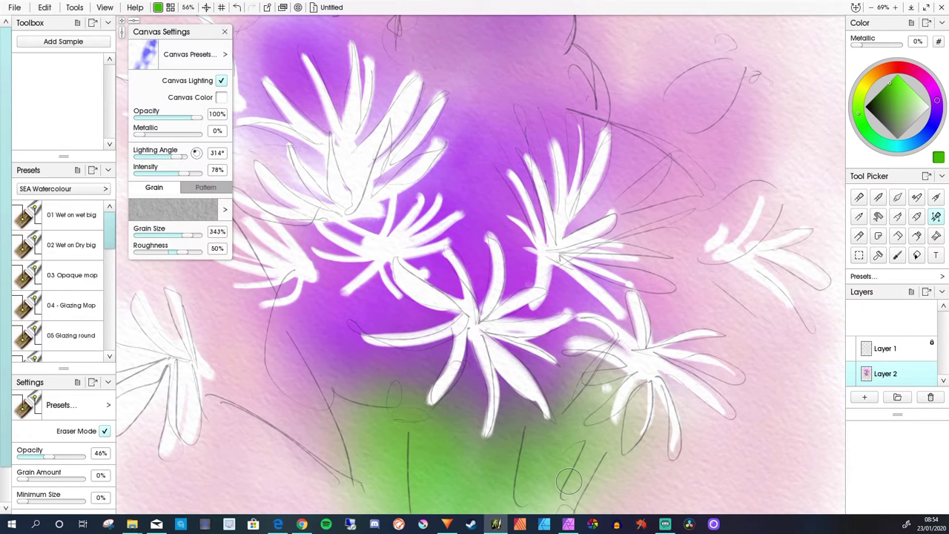
- Erase extra narrow petals between the upper petals of the central flower and one more on its left side
scroll(413, 339, "down", 5)
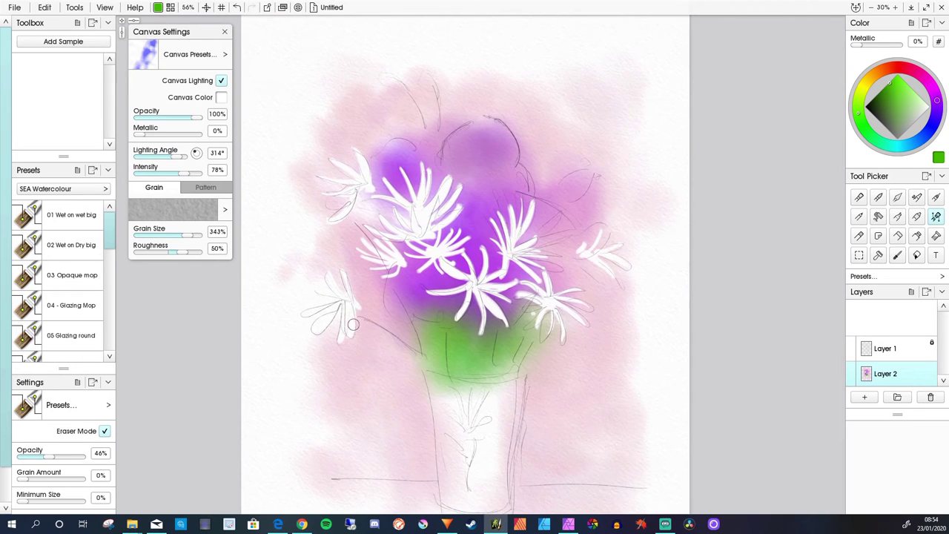
scroll(474, 252, "up", 6)
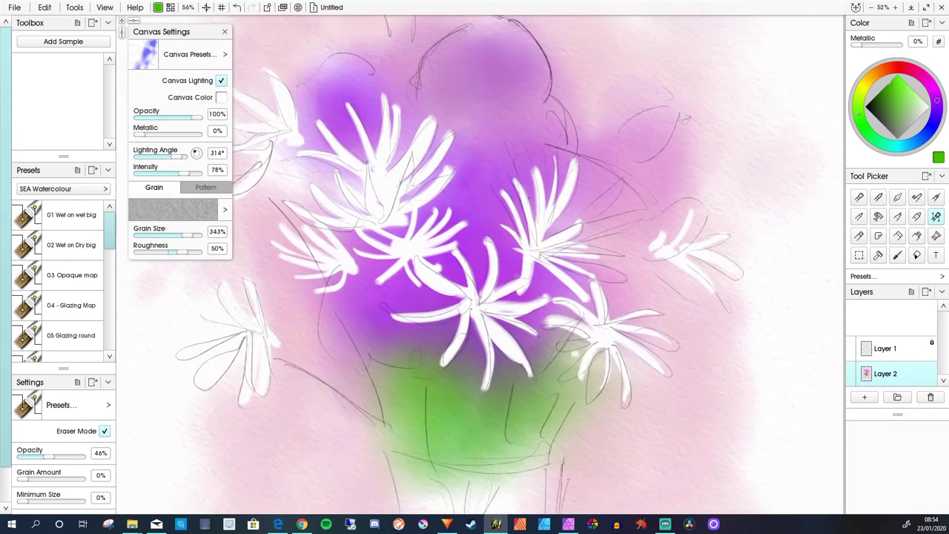
left_click_drag(475, 236, 482, 321)
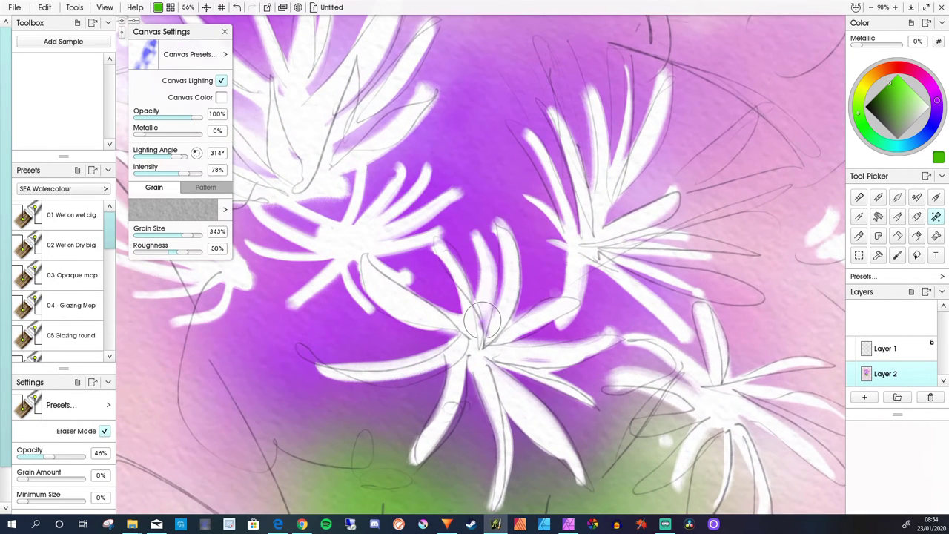
left_click_drag(538, 250, 510, 319)
left_click_drag(419, 271, 443, 300)
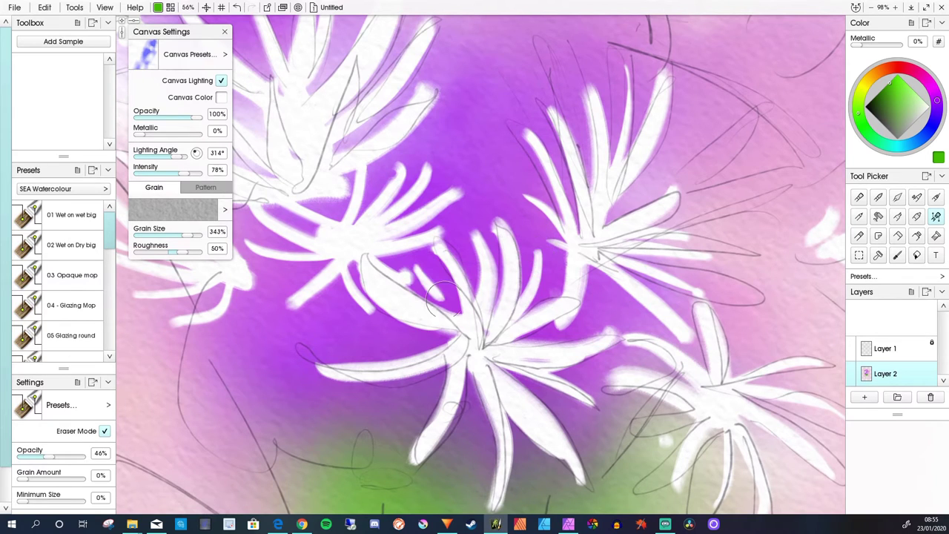
mouse_move(460, 334)
left_mouse_down()
mouse_move(414, 339)
mouse_move(355, 323)
left_mouse_up()
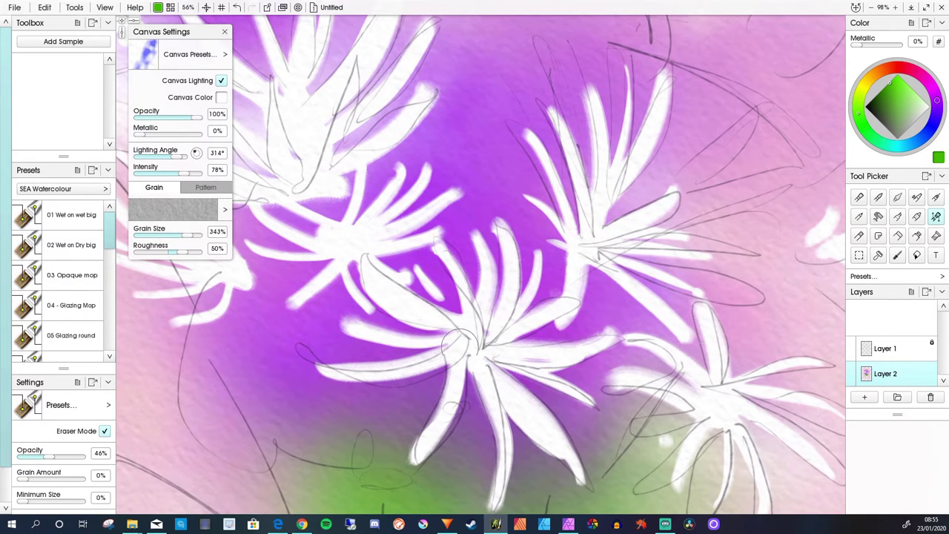
- Erase additional petals in the gaps on the lower and right sides of the central flower
left_click_drag(474, 365, 456, 461)
left_click_drag(513, 415, 530, 458)
left_click_drag(495, 362, 607, 466)
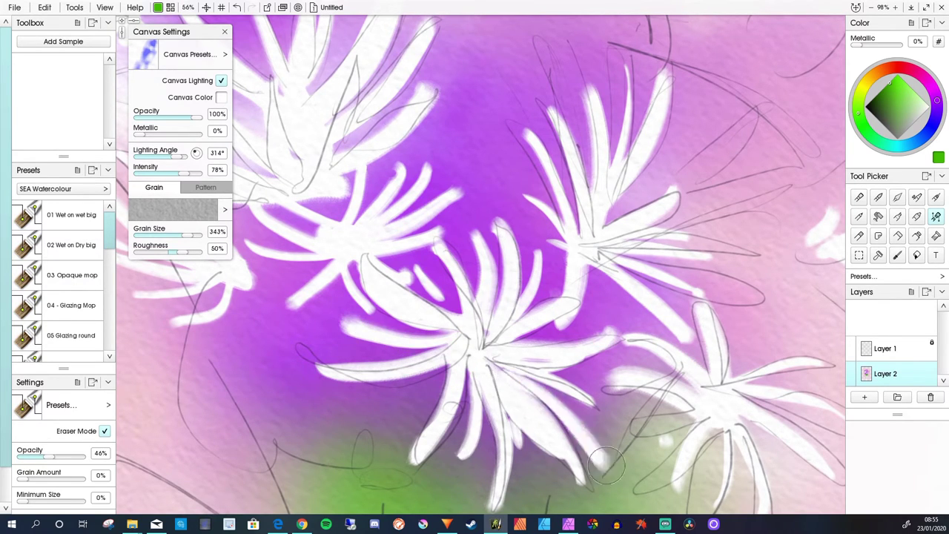
left_click_drag(572, 311, 483, 354)
left_click_drag(530, 323, 481, 357)
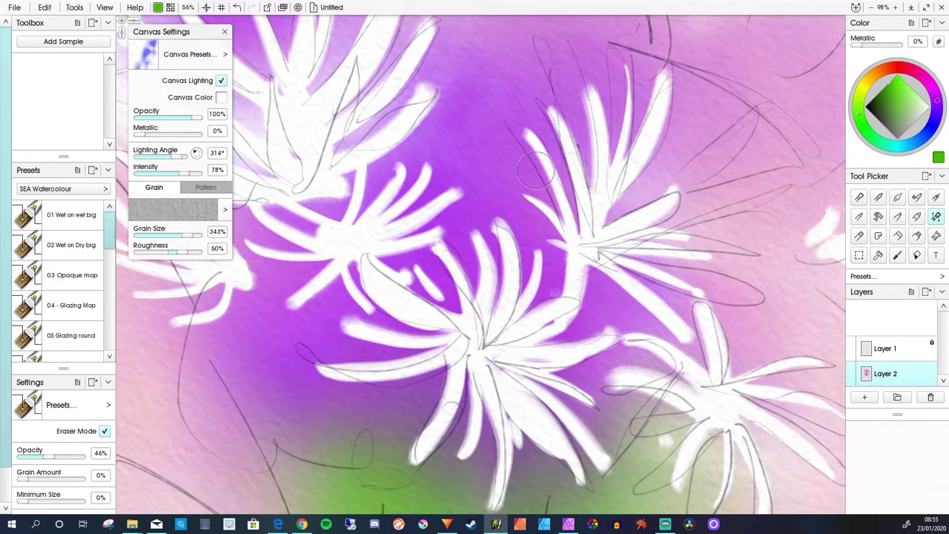
- Erase short extra petals around the heart of the flower right of the bouquet's centre
left_click_drag(573, 169, 570, 256)
left_click_drag(583, 173, 577, 242)
left_click_drag(610, 199, 592, 258)
left_click_drag(636, 304, 577, 264)
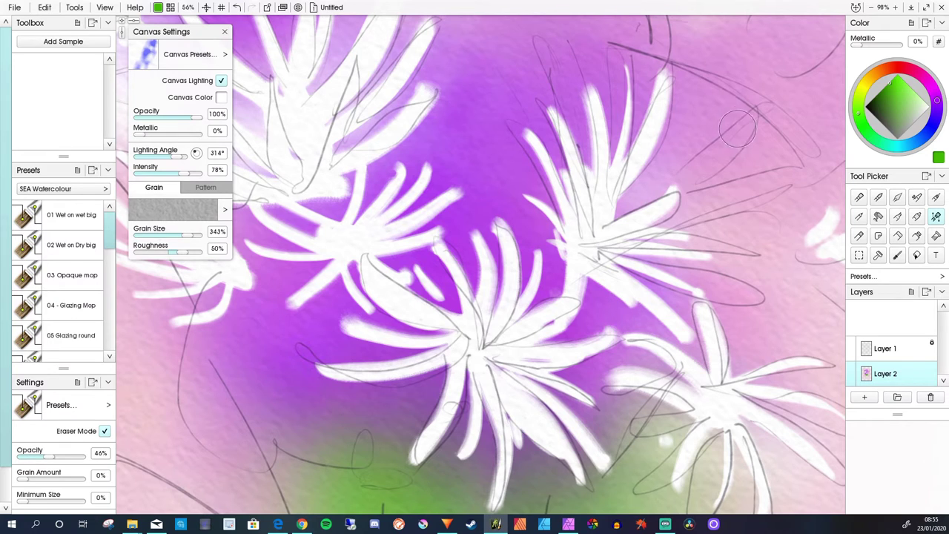
- Erase long white petals along the right-hand sketch lines of the flower right of the bouquet's centre
left_click_drag(738, 126, 684, 184)
left_click_drag(767, 178, 684, 214)
left_click_drag(745, 242, 654, 225)
left_click_drag(755, 298, 654, 262)
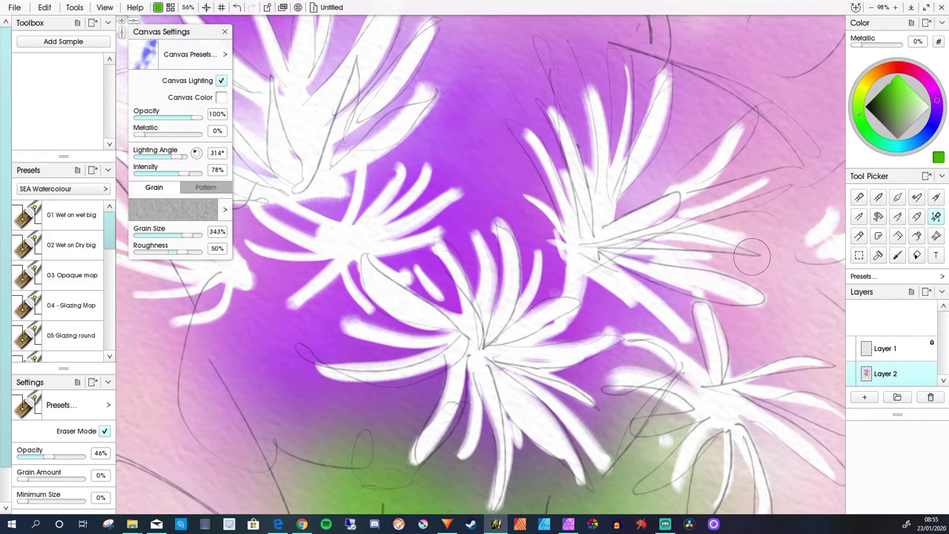
left_click_drag(768, 256, 667, 237)
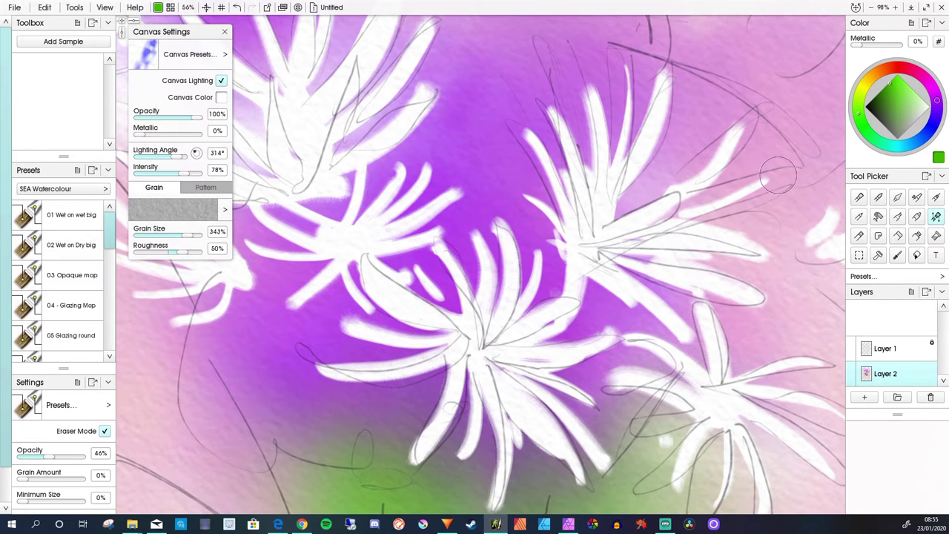
- Widen and lengthen the upper-right petals of the flower right of centre, and erase another petal at its upper left
left_click_drag(786, 176, 689, 202)
left_click_drag(764, 103, 708, 167)
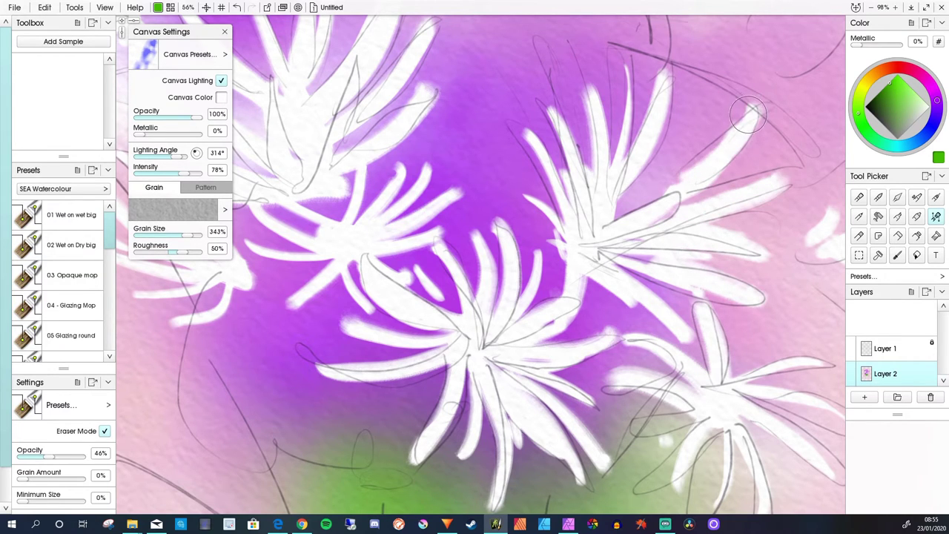
left_click_drag(757, 108, 661, 191)
left_click_drag(675, 63, 620, 182)
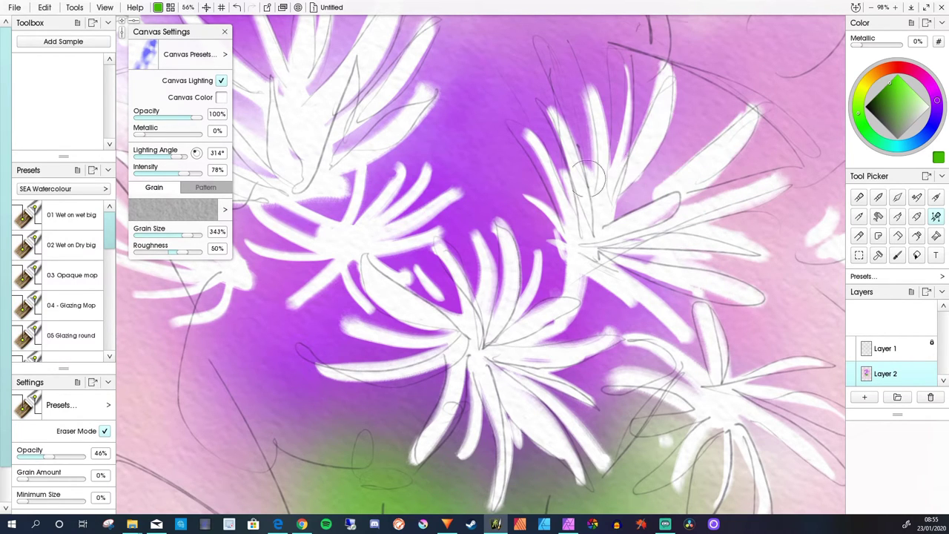
left_click_drag(539, 60, 586, 151)
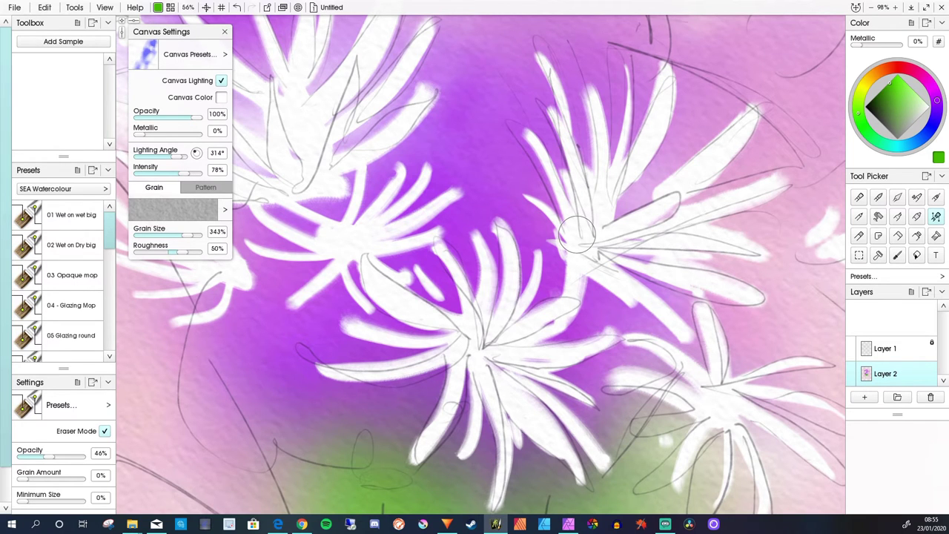
scroll(503, 303, "down", 5)
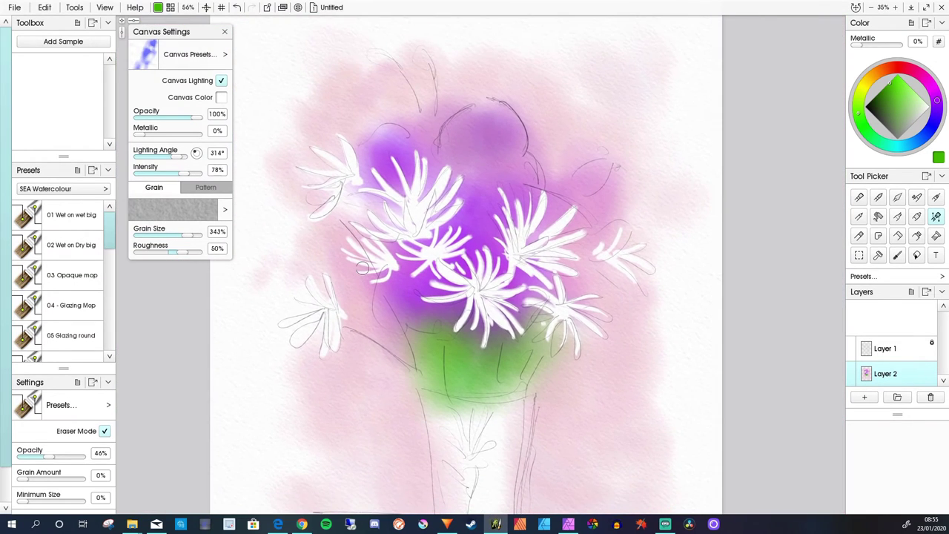
scroll(400, 324, "down", 2)
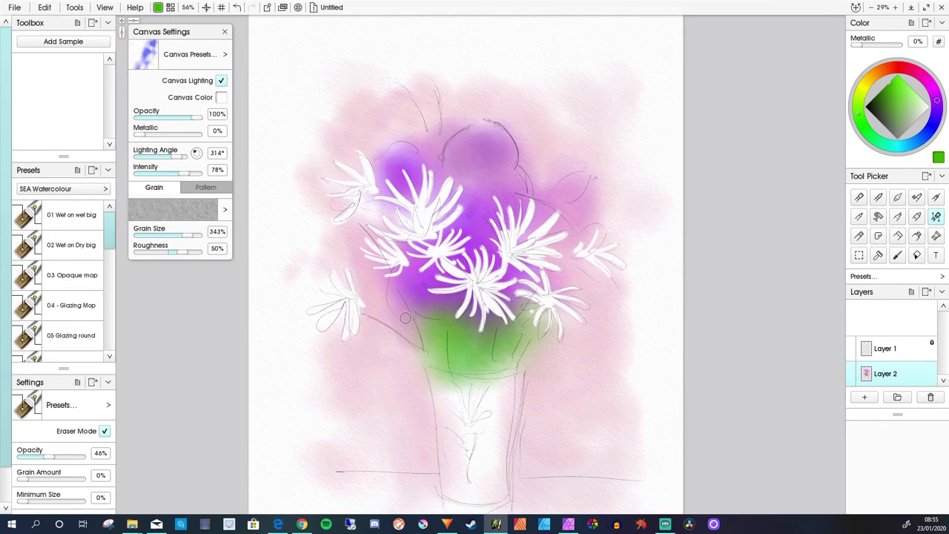
- Erase white vertical streaks along the rim, sides and base of the sketched vase
left_click_drag(442, 410, 463, 301)
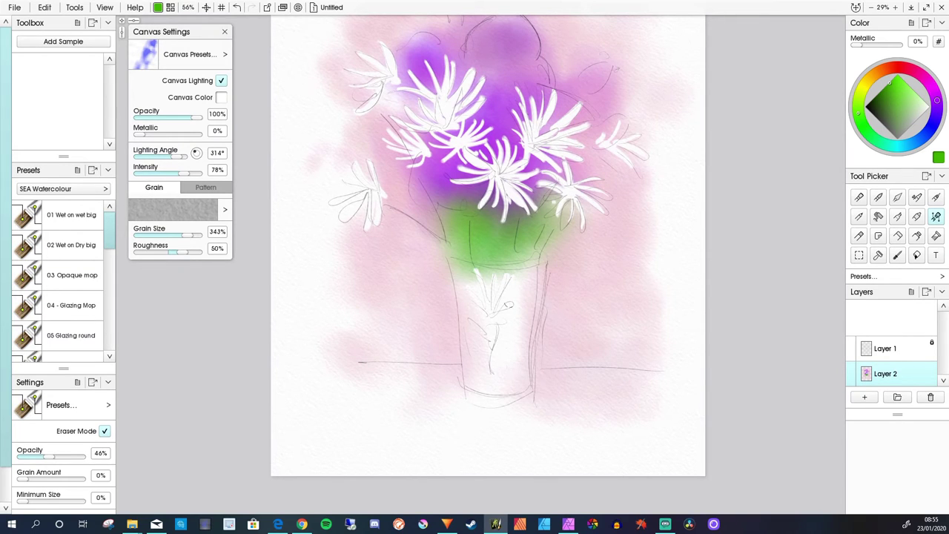
mouse_move(534, 271)
left_mouse_down()
mouse_move(527, 316)
mouse_move(529, 276)
left_mouse_up()
left_click_drag(456, 269, 472, 321)
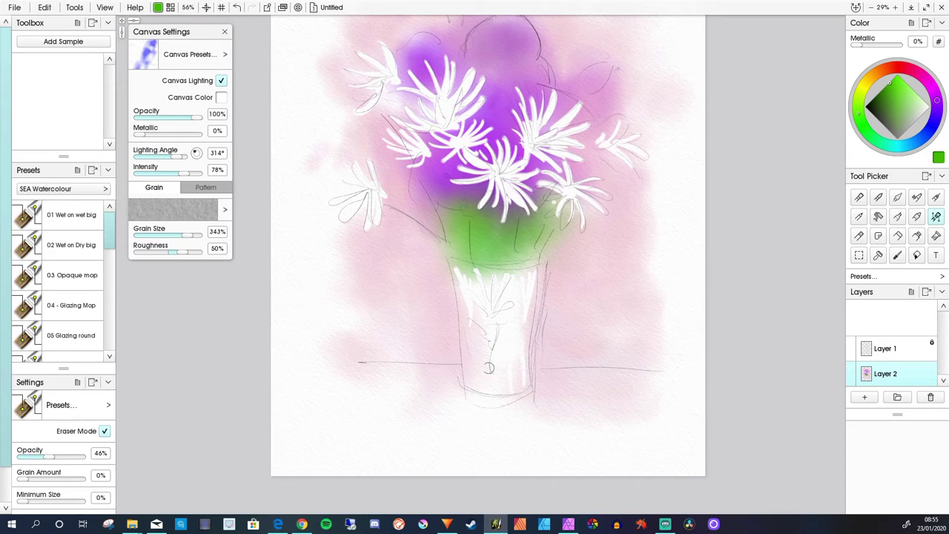
left_click_drag(471, 330, 471, 377)
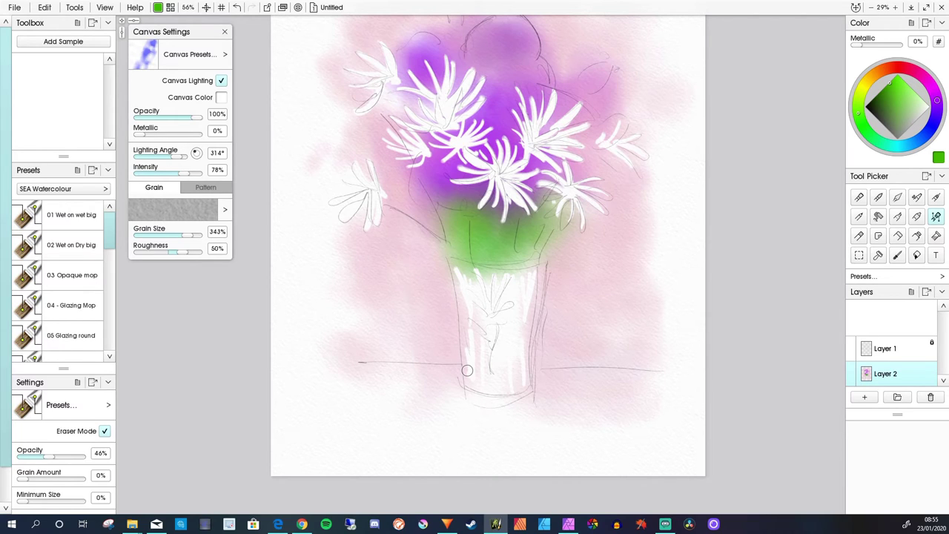
- Add a new layer above Layer 2 and set the brush to paint in pale yellow with eraser mode off
left_click(864, 396)
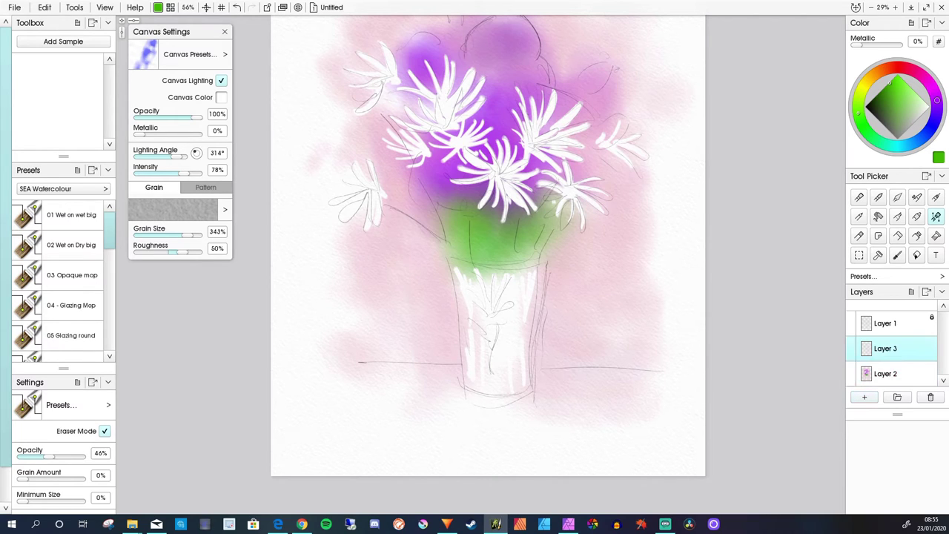
scroll(454, 260, "down", 2)
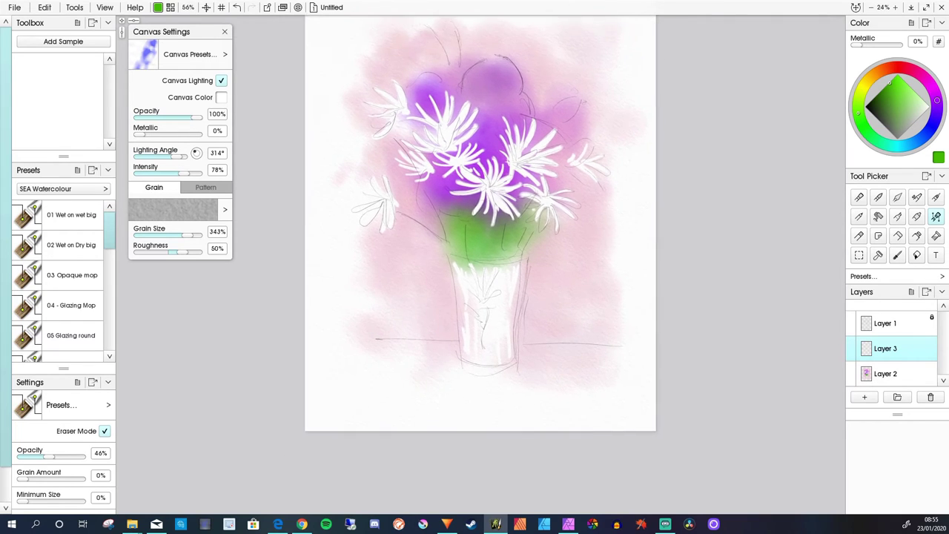
scroll(453, 259, "up", 2)
scroll(524, 345, "up", 2)
left_click_drag(482, 293, 495, 363)
scroll(506, 354, "down", 1)
scroll(501, 295, "down", 1)
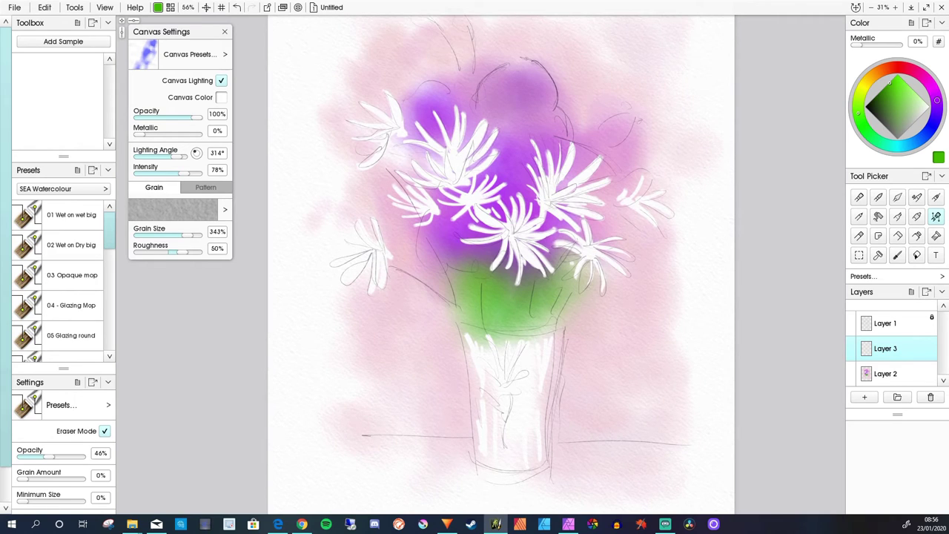
left_click(865, 85)
left_click_drag(889, 83, 919, 101)
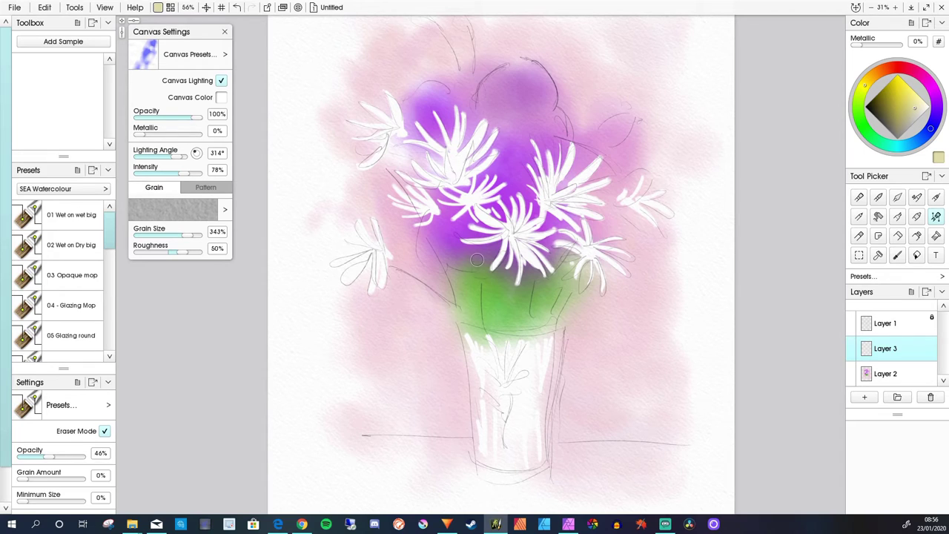
left_click(105, 431)
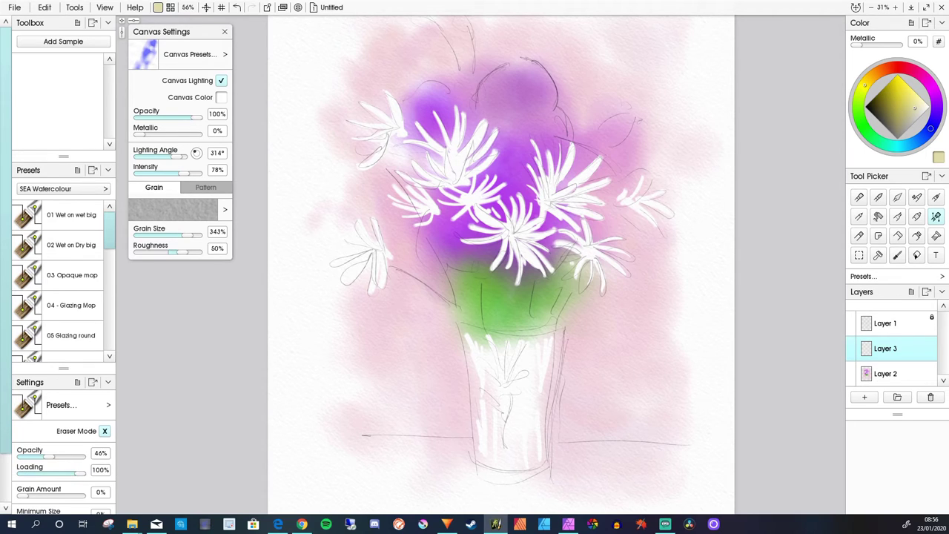
- Shade the lower petals of the two upper-left flowers and the petals and heart of the flower right of centre in pale yellow
mouse_move(444, 150)
left_mouse_down()
mouse_move(455, 180)
mouse_move(470, 145)
mouse_move(428, 155)
mouse_move(449, 179)
mouse_move(414, 161)
mouse_move(449, 182)
mouse_move(412, 177)
left_mouse_up()
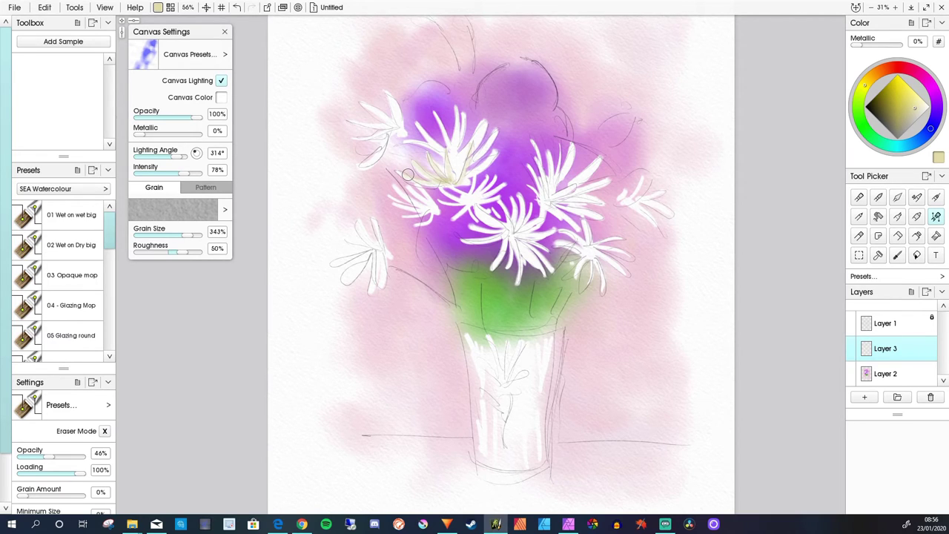
left_click_drag(393, 109, 395, 127)
left_click_drag(537, 159, 544, 191)
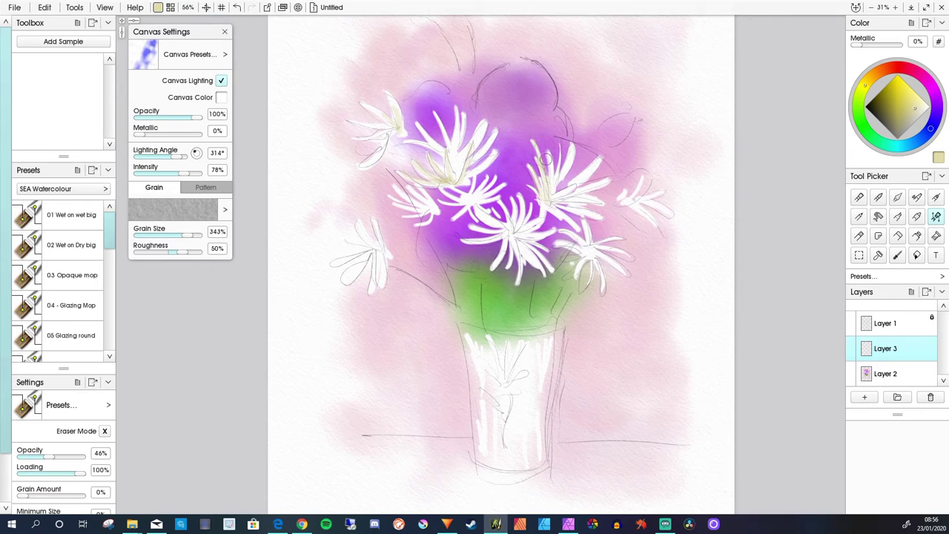
left_click_drag(548, 155, 549, 202)
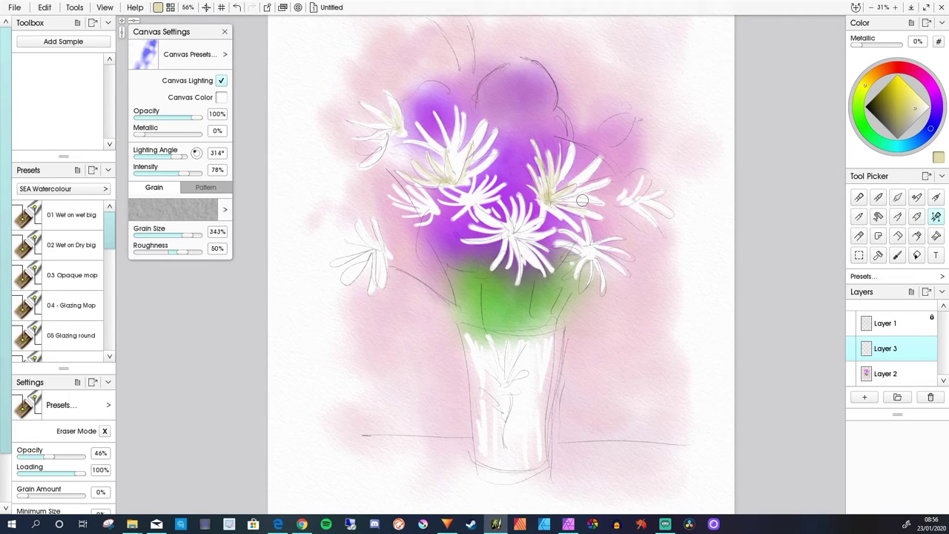
left_click_drag(568, 219, 545, 205)
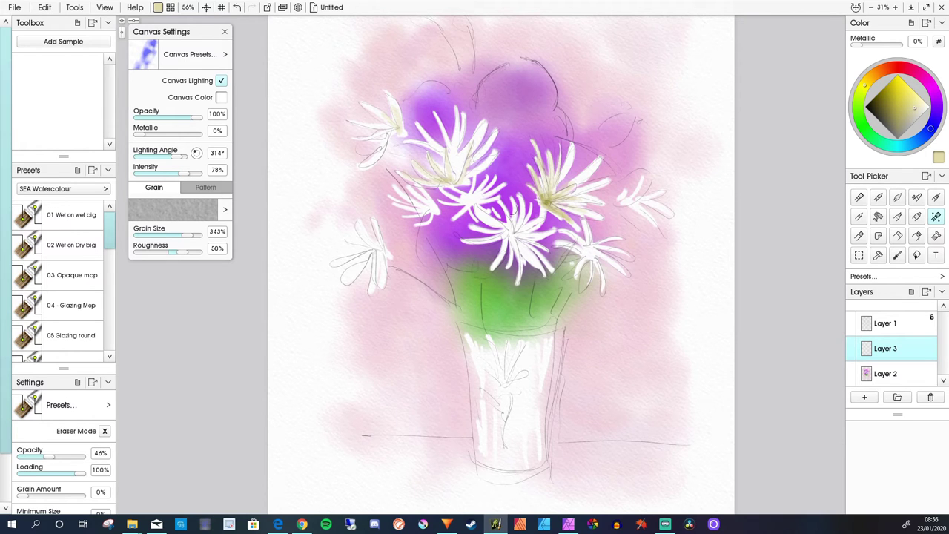
- Wash pale yellow over the small flower left of centre with 01 Wet on wet big, and move Layer 3 below Layer 2
scroll(460, 256, "up", 5)
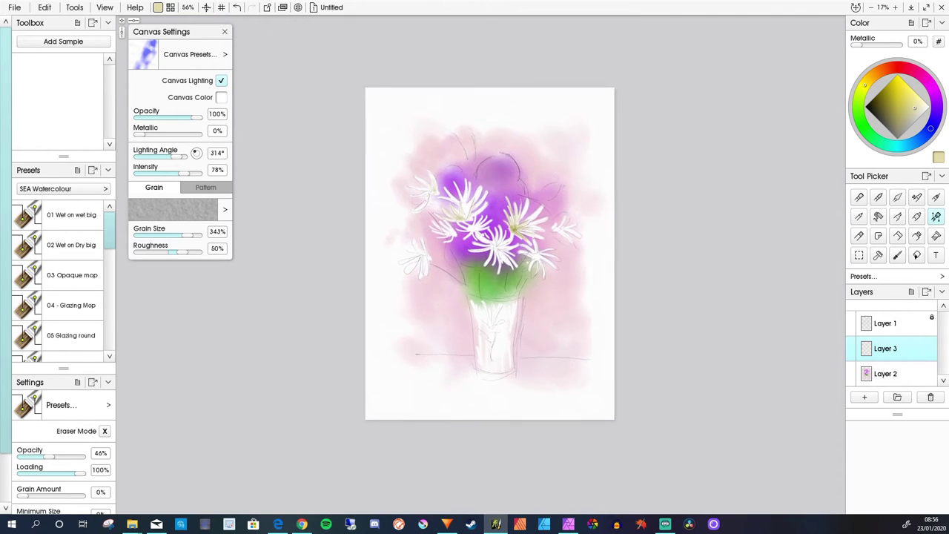
scroll(541, 236, "down", 1)
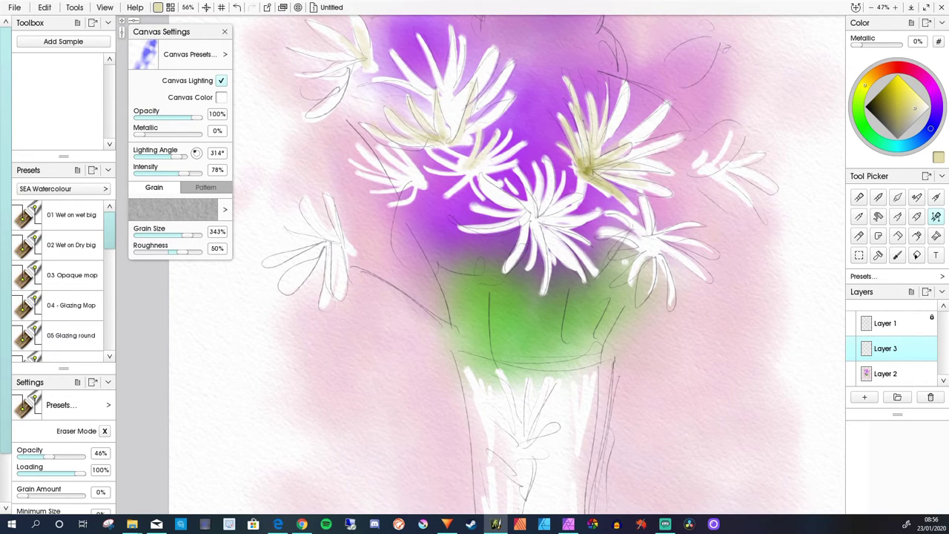
left_click(71, 215)
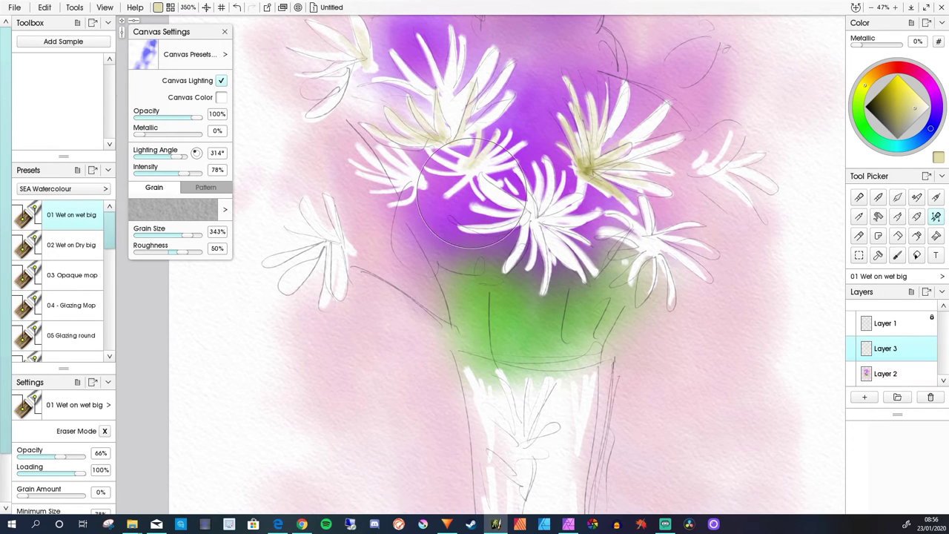
mouse_move(476, 189)
left_mouse_down()
mouse_move(461, 163)
mouse_move(477, 180)
mouse_move(486, 160)
mouse_move(501, 147)
mouse_move(507, 154)
mouse_move(482, 165)
left_mouse_up()
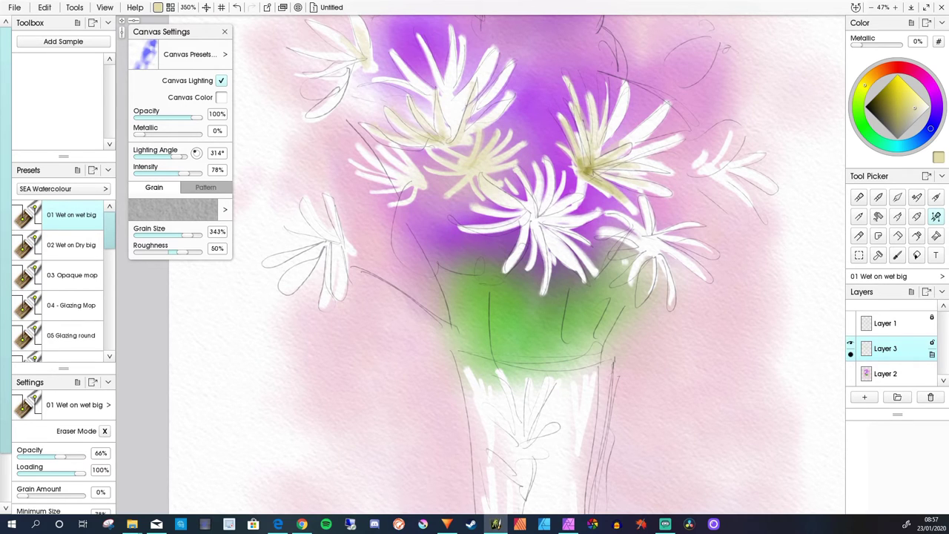
left_click_drag(885, 348, 885, 374)
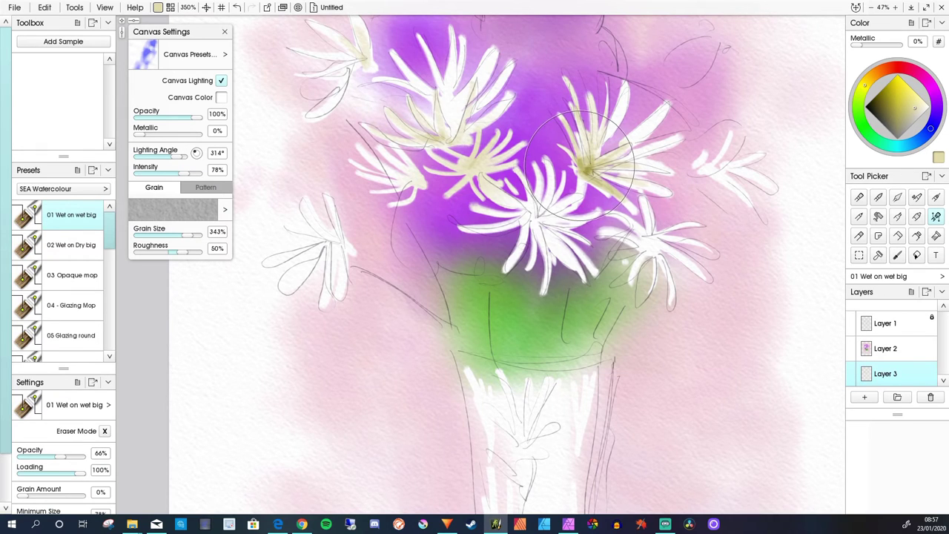
- Tint the flowers right of centre and at the left of the bouquet with pale yellow washes on Layer 3
left_click_drag(616, 185, 643, 191)
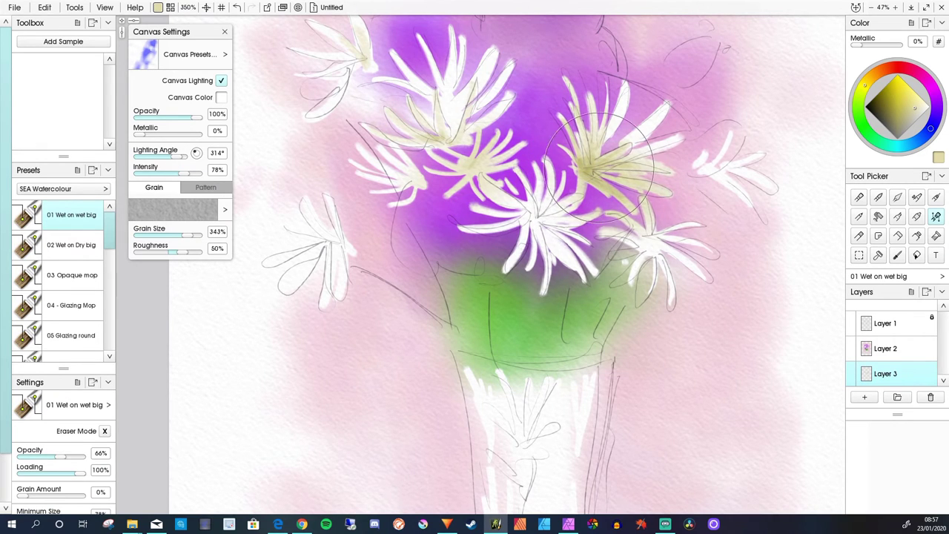
mouse_move(539, 118)
left_mouse_down()
mouse_move(538, 250)
mouse_move(531, 234)
mouse_move(530, 242)
mouse_move(624, 265)
mouse_move(638, 254)
mouse_move(619, 290)
mouse_move(648, 272)
mouse_move(669, 295)
mouse_move(667, 315)
mouse_move(671, 300)
mouse_move(629, 354)
left_mouse_up()
mouse_move(409, 179)
left_mouse_down()
mouse_move(387, 152)
mouse_move(407, 196)
mouse_move(373, 189)
left_mouse_up()
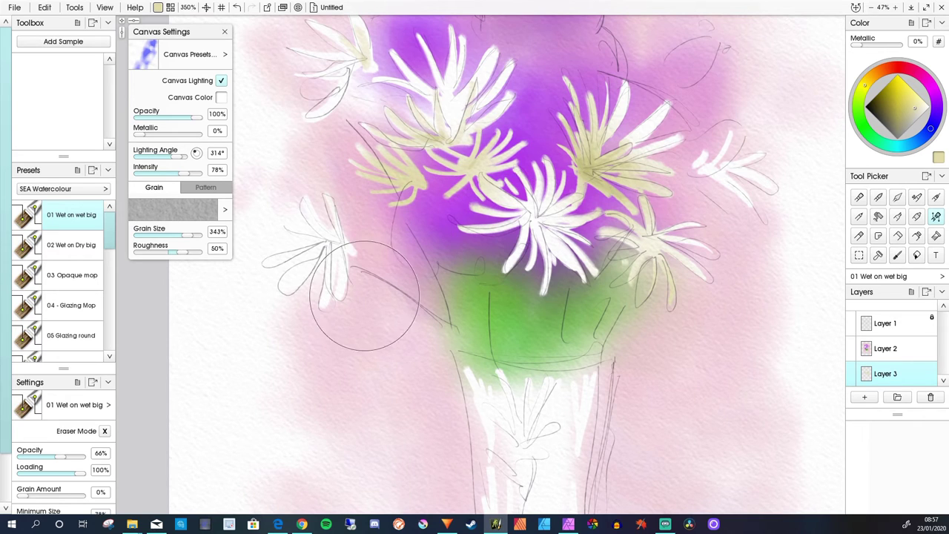
mouse_move(304, 286)
left_mouse_down()
mouse_move(307, 233)
mouse_move(286, 264)
mouse_move(352, 260)
mouse_move(336, 293)
mouse_move(359, 289)
left_mouse_up()
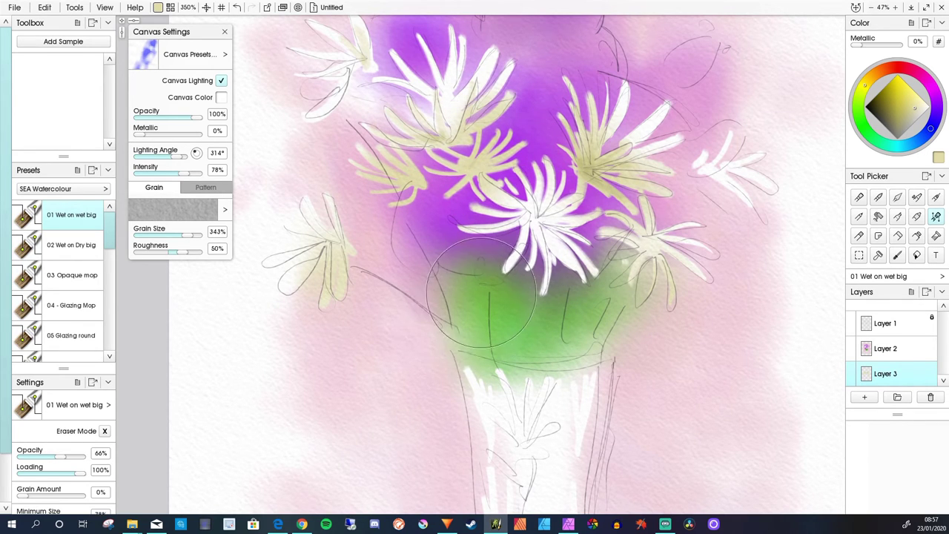
- Erase yellow tint around the hearts of the two large flowers with 05 Glazing round in eraser mode, and reduce the brush size to 34%
scroll(442, 301, "up", 1)
scroll(486, 237, "down", 5)
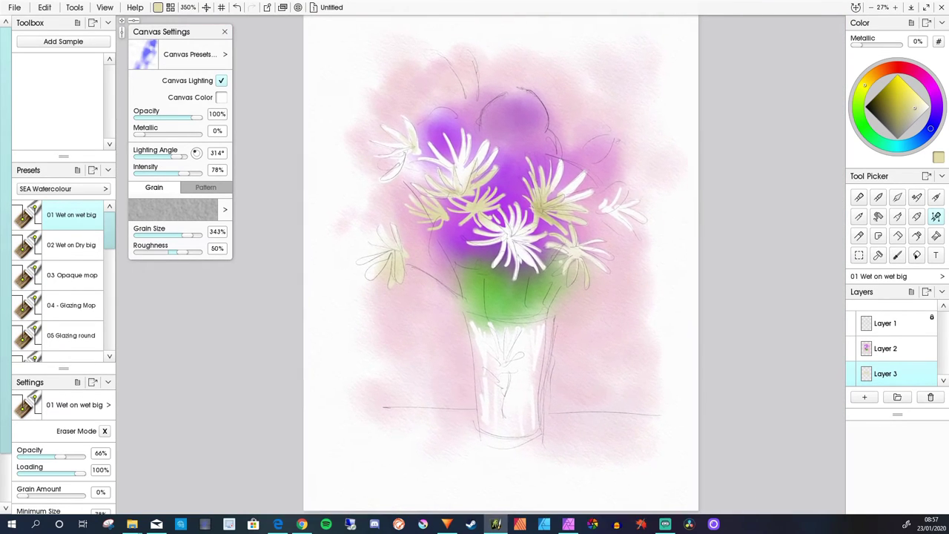
scroll(536, 312, "up", 3)
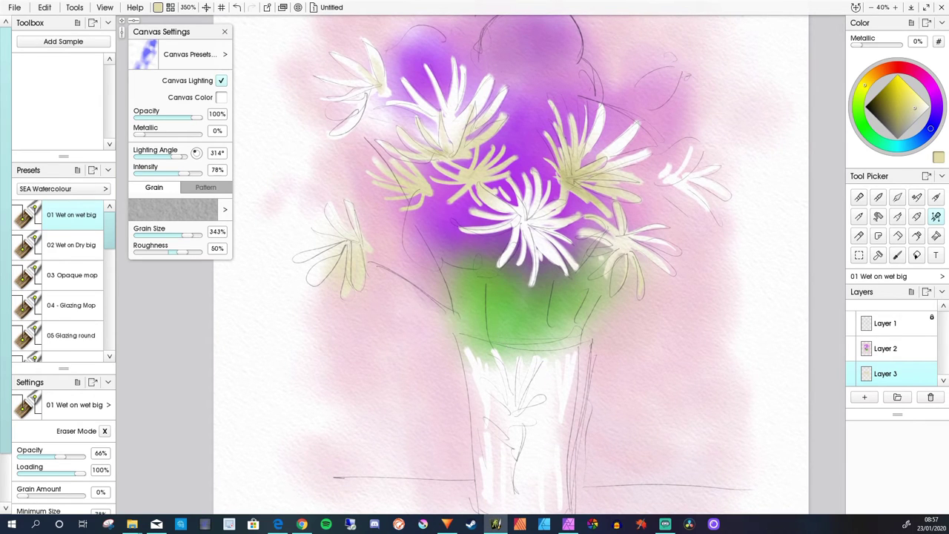
scroll(63, 282, "down", 5)
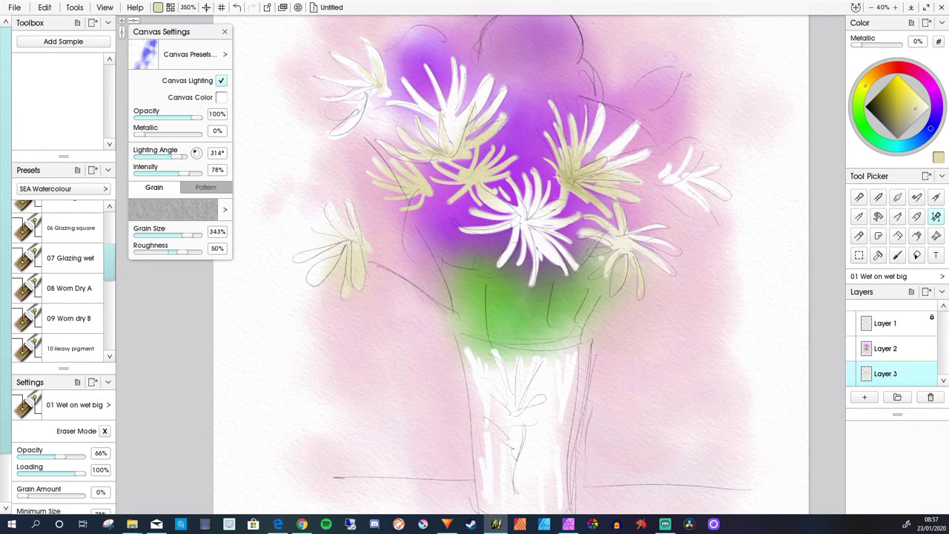
scroll(63, 282, "down", 8)
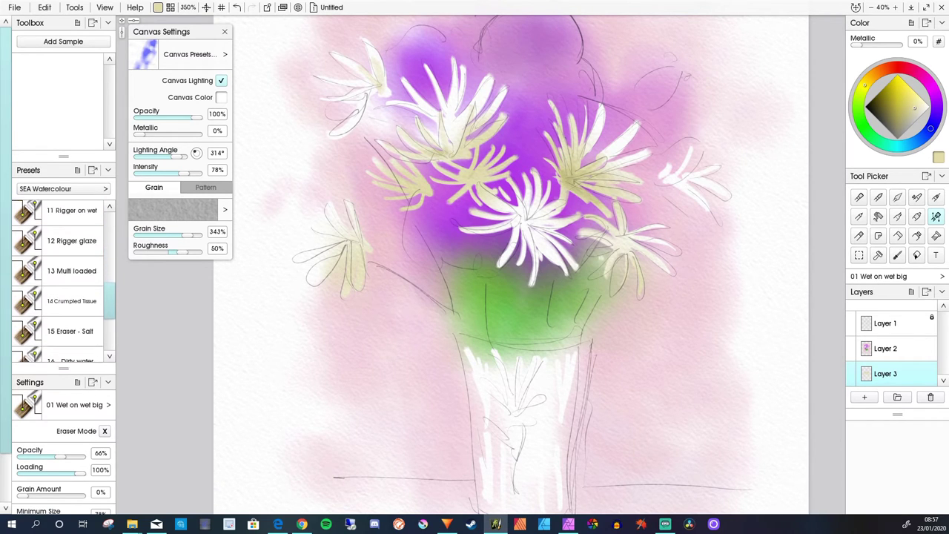
scroll(63, 281, "up", 9)
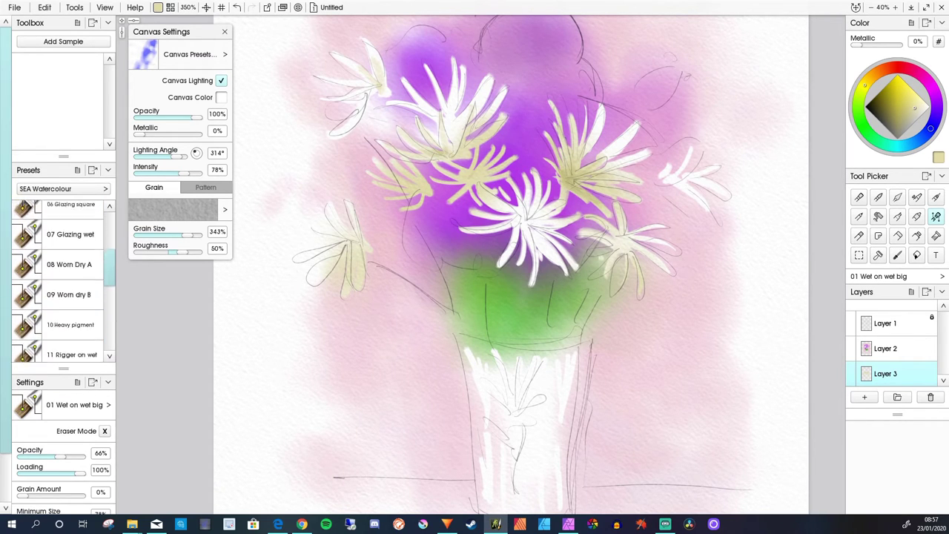
scroll(63, 282, "up", 1)
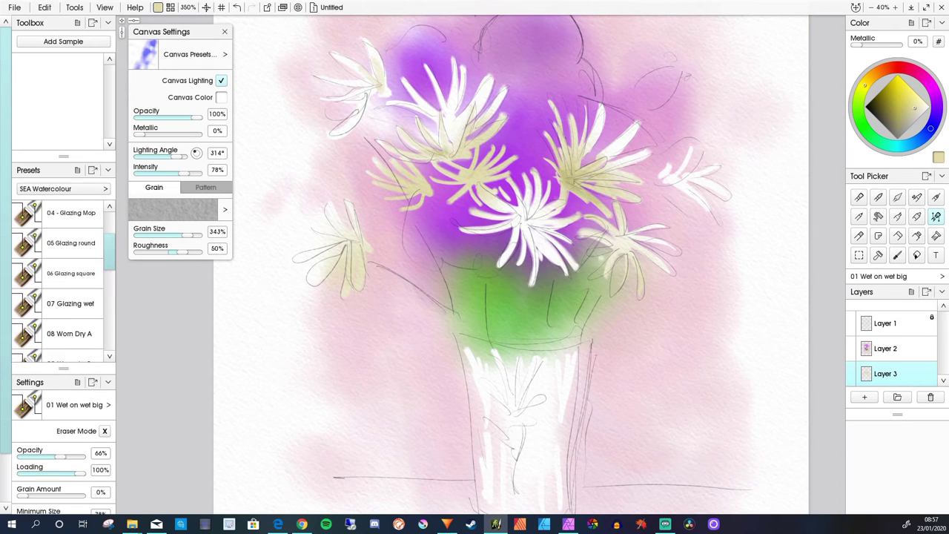
left_click(71, 243)
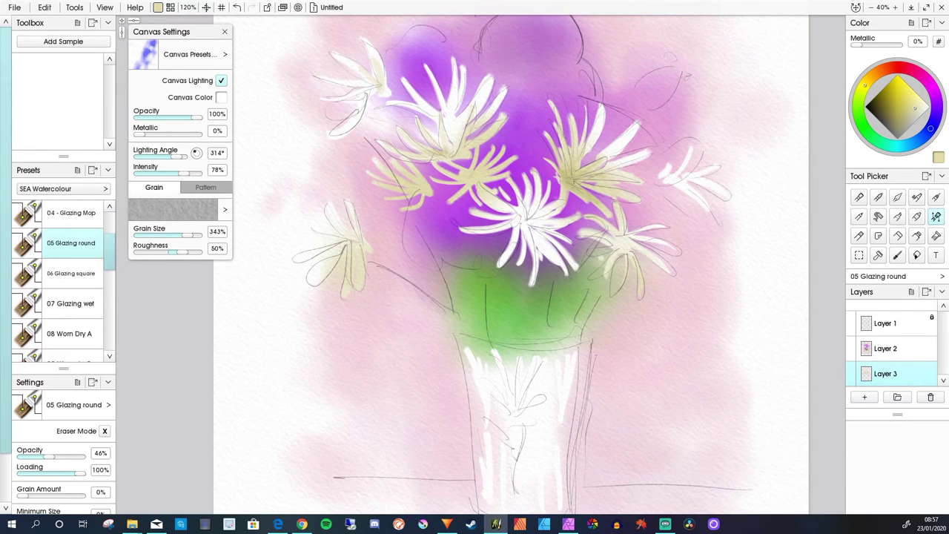
left_click(104, 431)
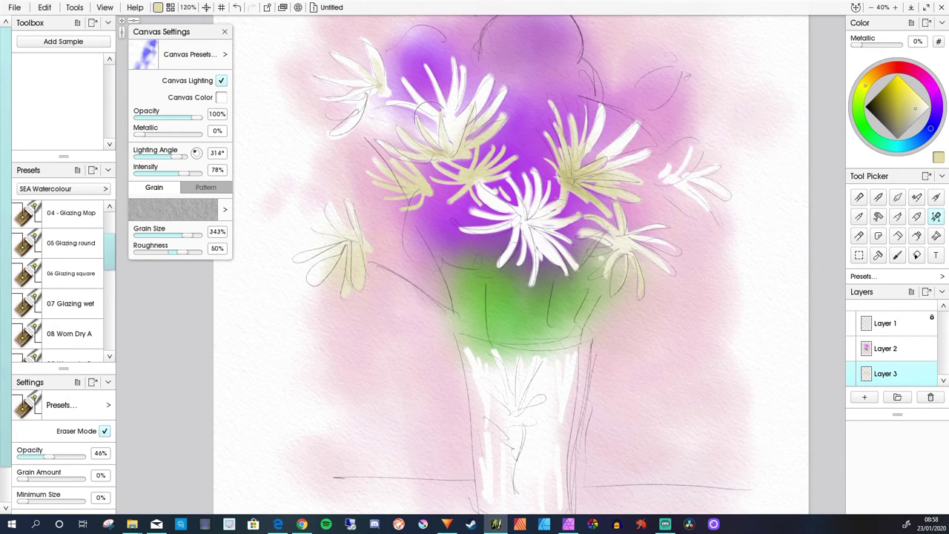
mouse_move(431, 130)
left_mouse_down()
mouse_move(445, 96)
mouse_move(452, 137)
mouse_move(441, 100)
mouse_move(468, 96)
mouse_move(448, 149)
mouse_move(478, 96)
mouse_move(474, 141)
mouse_move(486, 163)
left_mouse_up()
mouse_move(569, 173)
left_mouse_down()
mouse_move(615, 172)
mouse_move(631, 152)
mouse_move(604, 178)
mouse_move(610, 165)
left_mouse_up()
key("bracketleft")
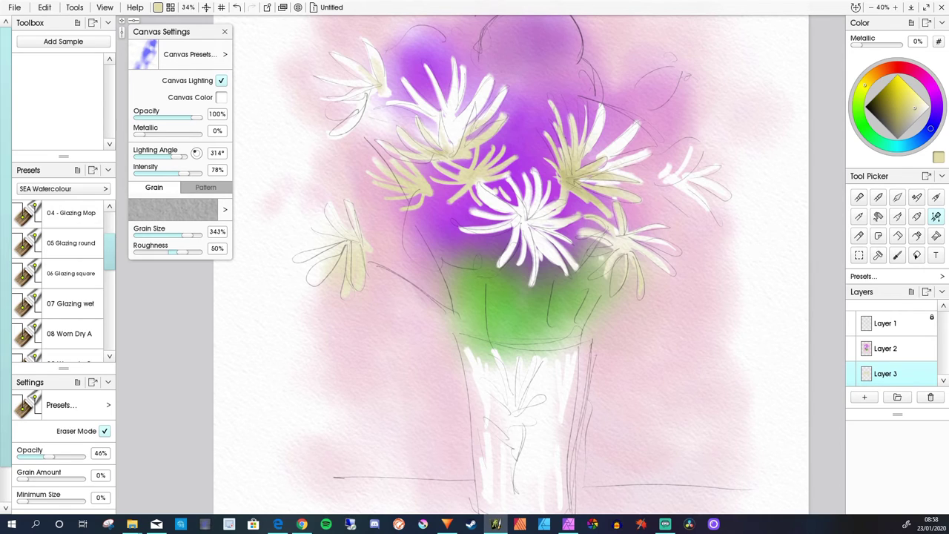
- Add a new layer above Layer 2 and choose a dark green colour
key("alt+Tab")
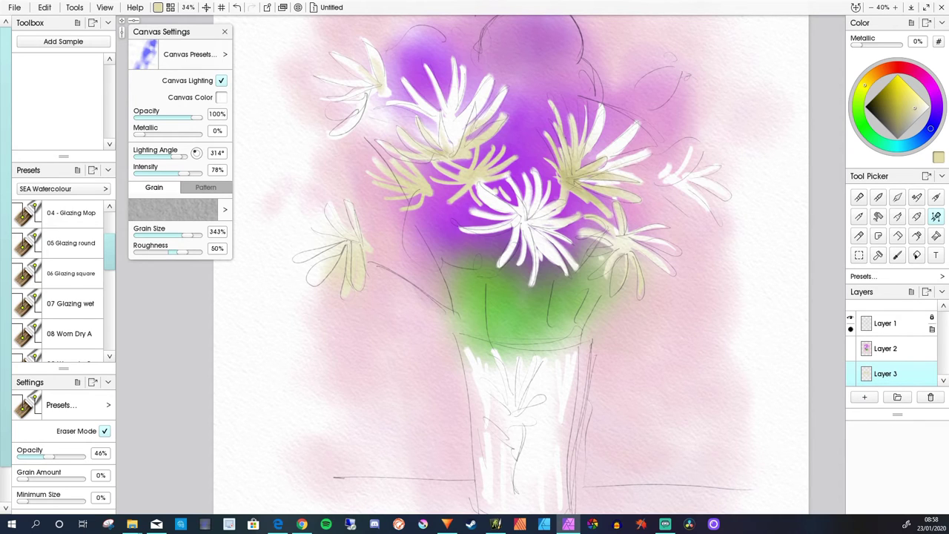
left_click(885, 348)
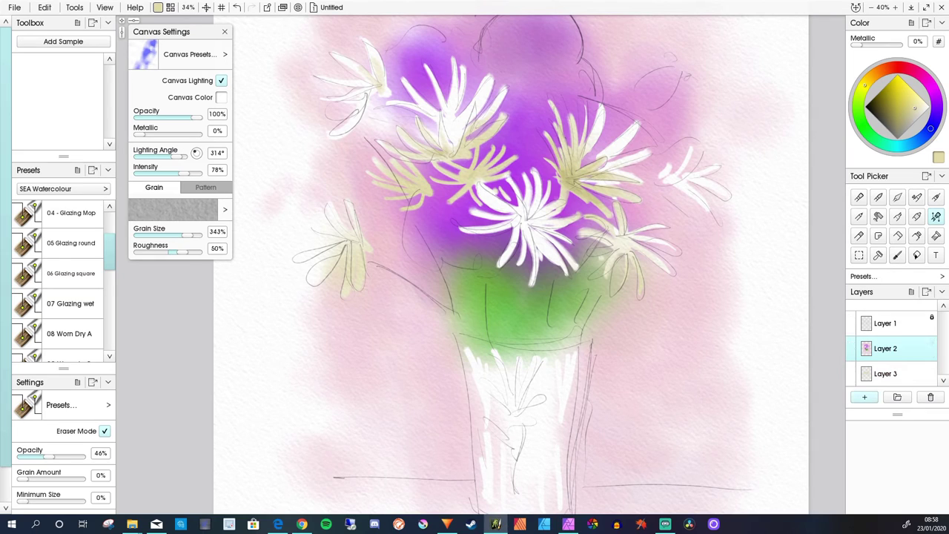
left_click(864, 397)
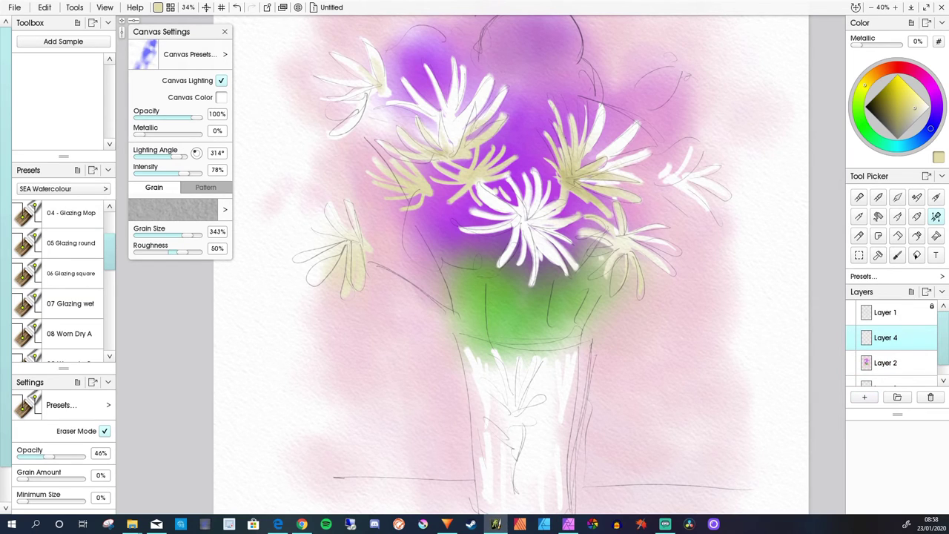
left_click(859, 118)
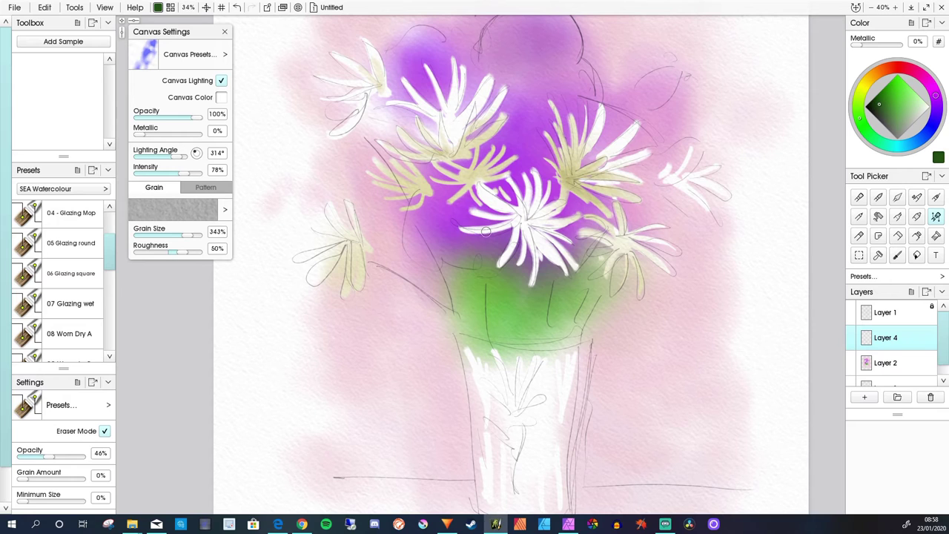
- Paint dark green foliage with 04 - Glazing Mop between the lower flowers and above the vase rim on Layer 4
scroll(63, 282, "up", 3)
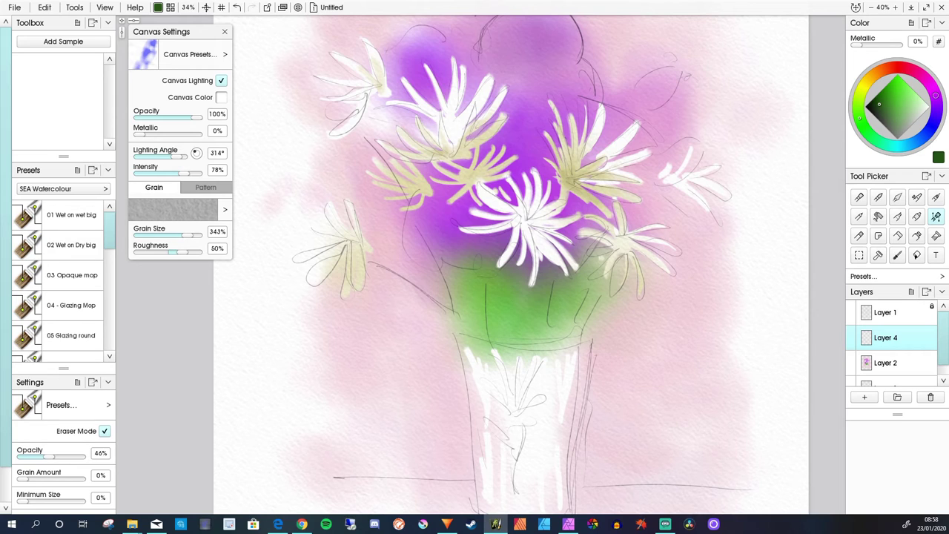
left_click(71, 305)
left_click_drag(285, 324, 313, 392)
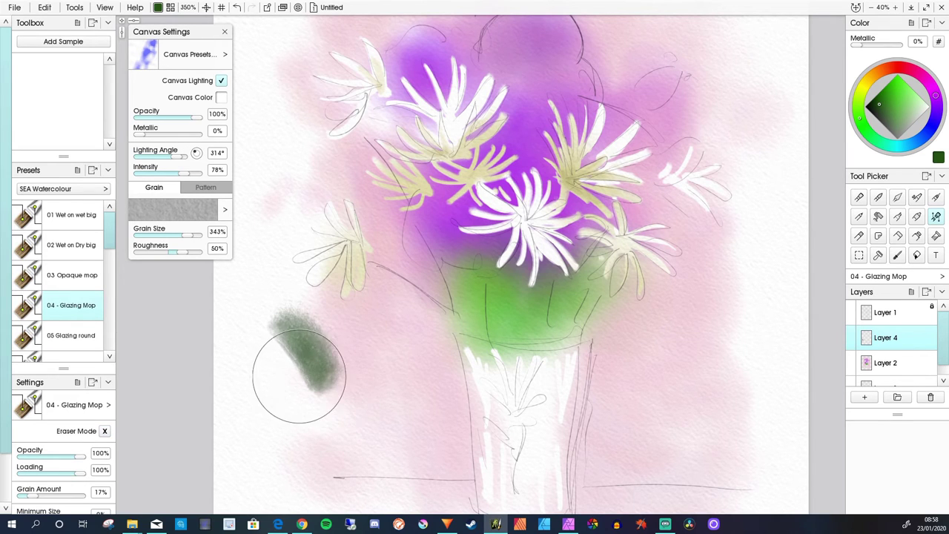
key("ctrl+z")
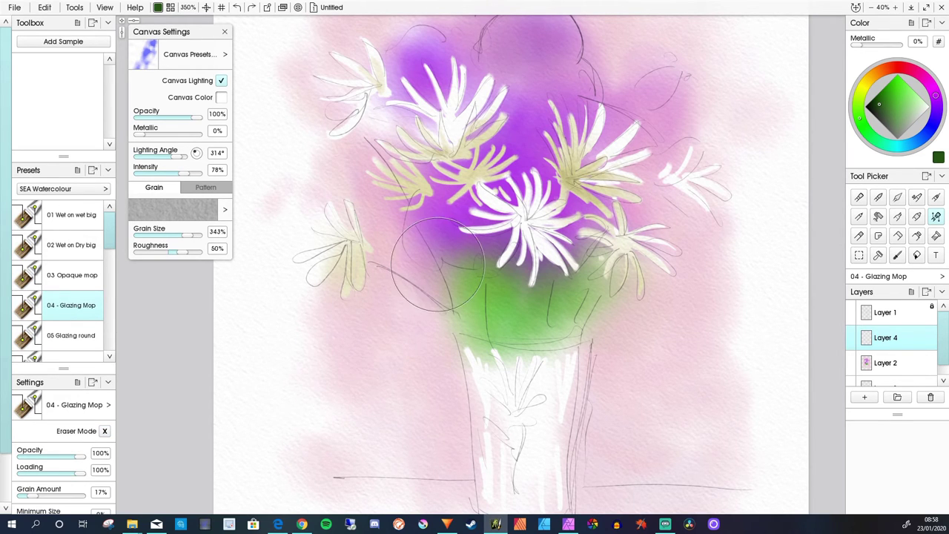
mouse_move(507, 264)
left_mouse_down()
mouse_move(490, 240)
mouse_move(528, 318)
mouse_move(533, 252)
mouse_move(546, 330)
mouse_move(527, 354)
mouse_move(533, 310)
mouse_move(576, 276)
mouse_move(568, 337)
mouse_move(518, 348)
left_mouse_up()
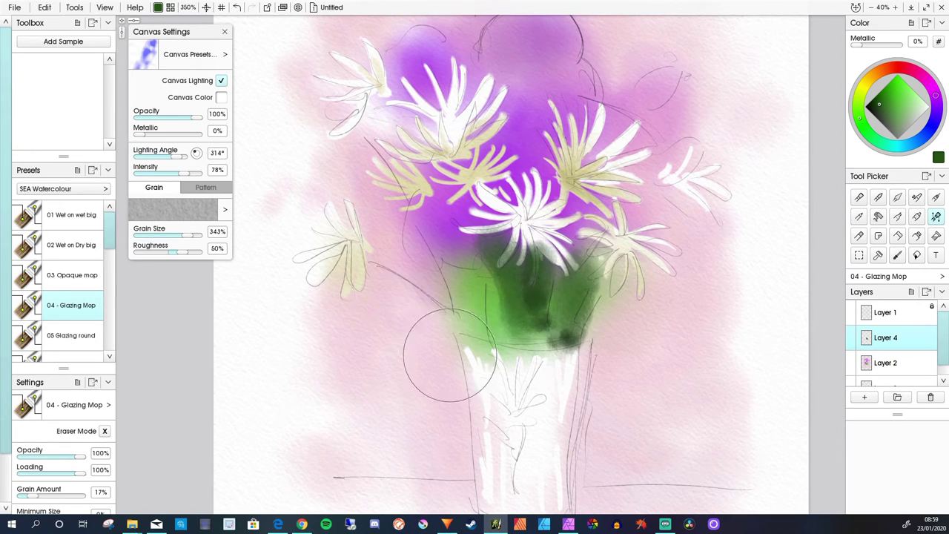
mouse_move(438, 274)
left_mouse_down()
mouse_move(464, 261)
mouse_move(478, 325)
mouse_move(471, 316)
mouse_move(458, 330)
mouse_move(437, 289)
mouse_move(426, 199)
mouse_move(440, 248)
mouse_move(441, 215)
mouse_move(462, 235)
mouse_move(452, 206)
mouse_move(519, 249)
mouse_move(445, 227)
mouse_move(454, 267)
left_mouse_up()
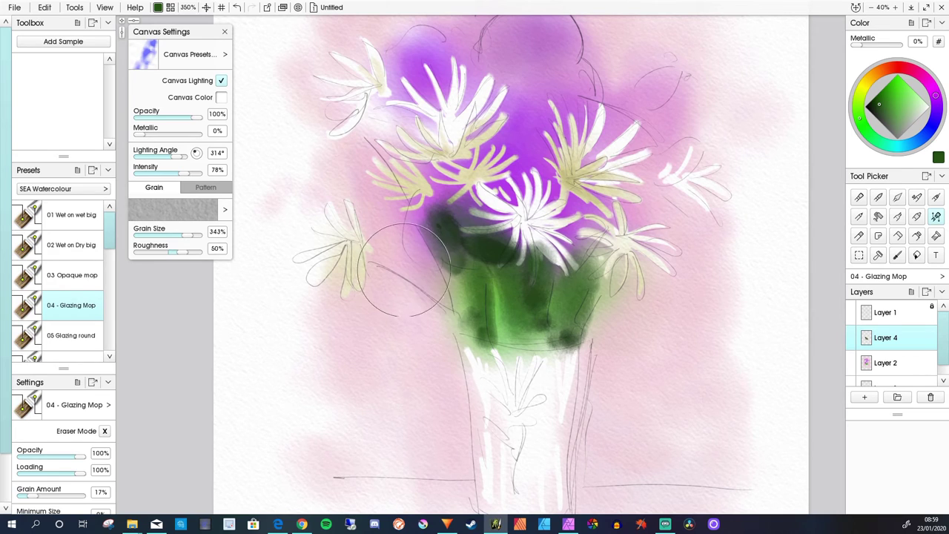
mouse_move(402, 228)
left_mouse_down()
mouse_move(455, 310)
mouse_move(411, 268)
mouse_move(419, 244)
mouse_move(424, 267)
mouse_move(469, 281)
mouse_move(440, 297)
mouse_move(416, 284)
mouse_move(459, 318)
mouse_move(519, 269)
mouse_move(555, 278)
mouse_move(556, 234)
mouse_move(530, 229)
mouse_move(566, 212)
mouse_move(574, 192)
mouse_move(575, 248)
mouse_move(614, 218)
mouse_move(599, 244)
mouse_move(576, 208)
mouse_move(559, 258)
mouse_move(602, 276)
left_mouse_up()
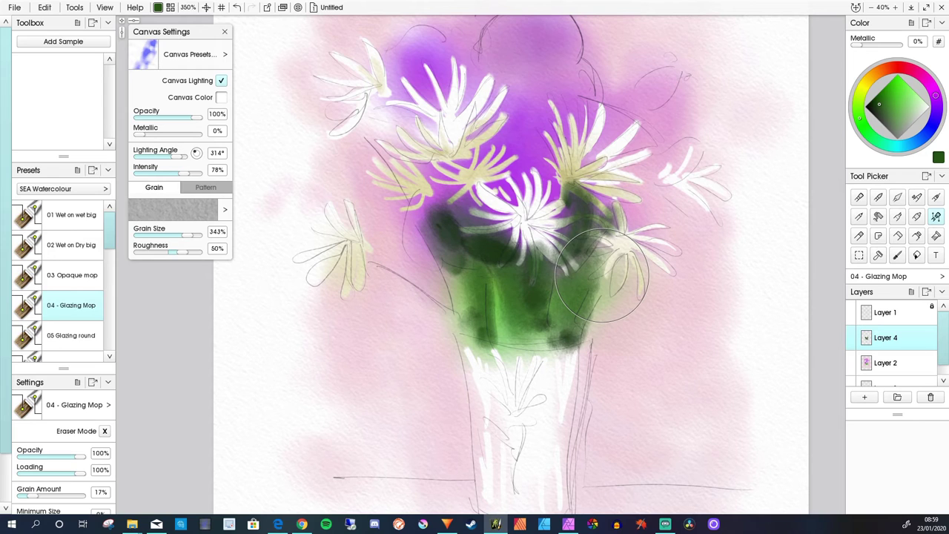
mouse_move(602, 275)
left_mouse_down()
mouse_move(648, 222)
mouse_move(588, 127)
mouse_move(596, 225)
mouse_move(656, 233)
left_mouse_up()
- Choose magenta and glaze it above the lower right flower and in the centre of the bouquet, undoing the upper right dab
left_click(925, 78)
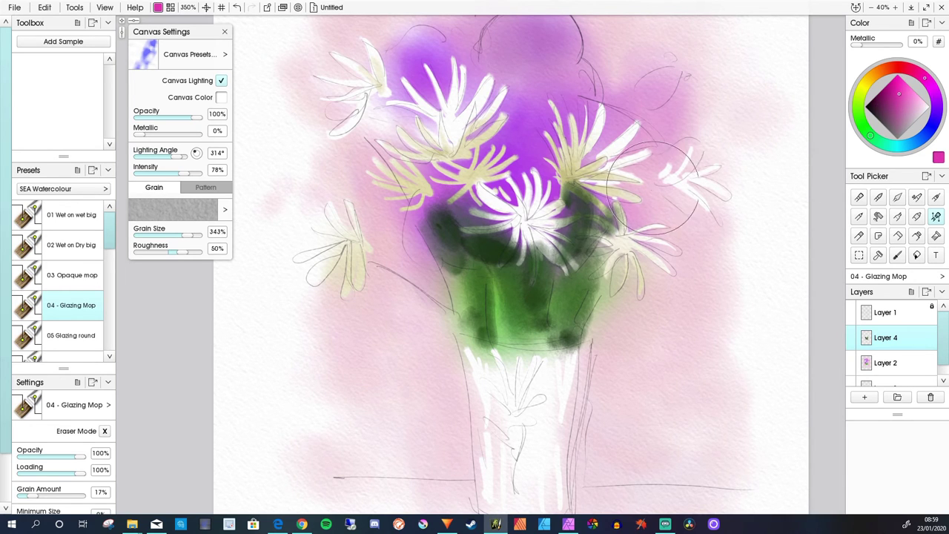
mouse_move(638, 215)
left_mouse_down()
mouse_move(627, 208)
mouse_move(638, 197)
mouse_move(622, 200)
mouse_move(615, 236)
left_mouse_up()
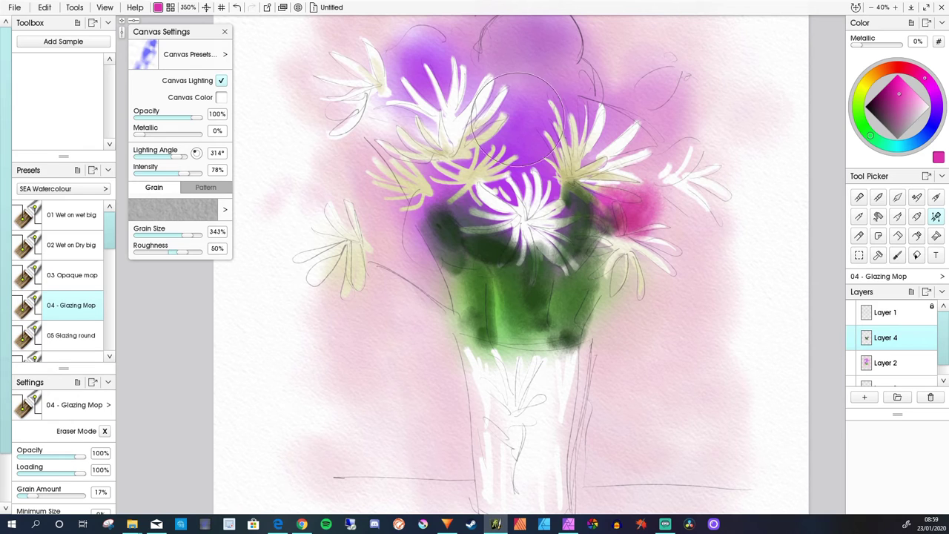
mouse_move(519, 116)
left_mouse_down()
mouse_move(540, 185)
mouse_move(518, 186)
left_mouse_up()
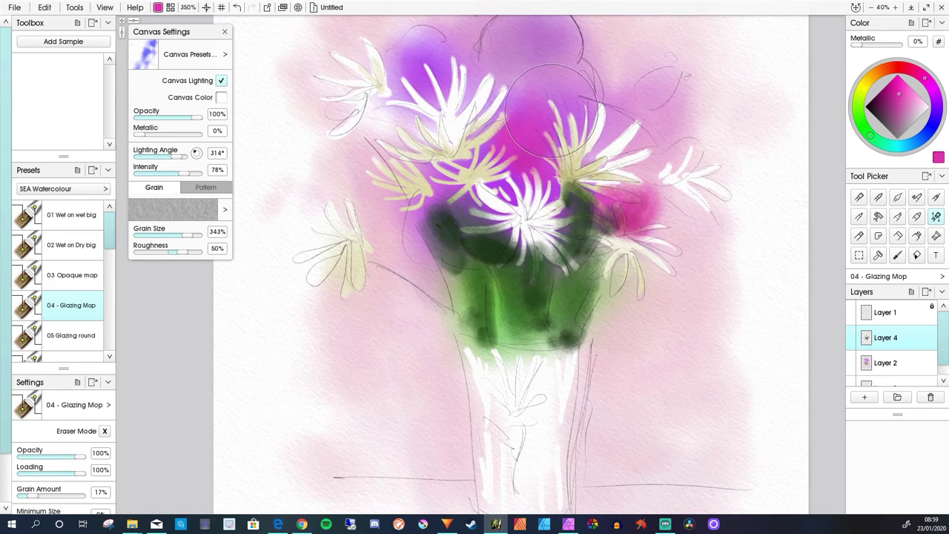
left_click_drag(654, 72, 646, 83)
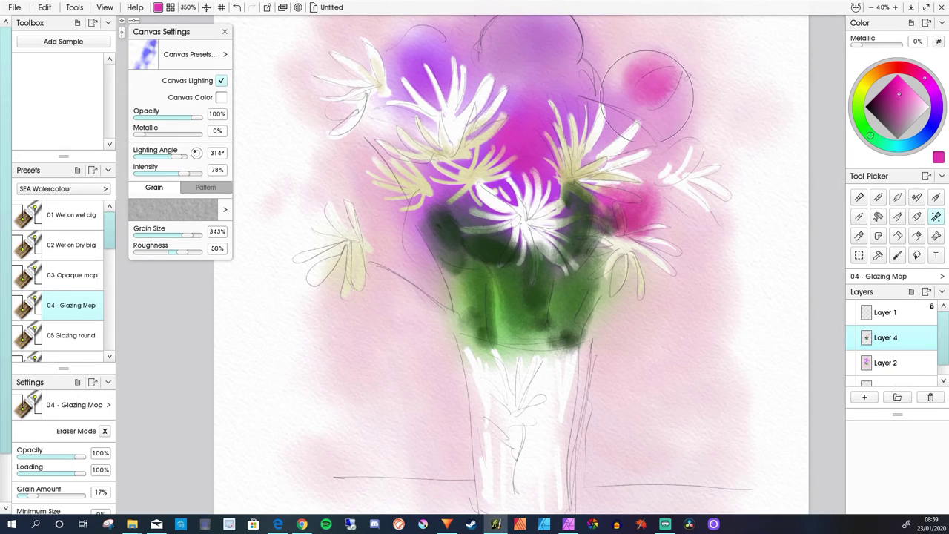
key("ctrl+z")
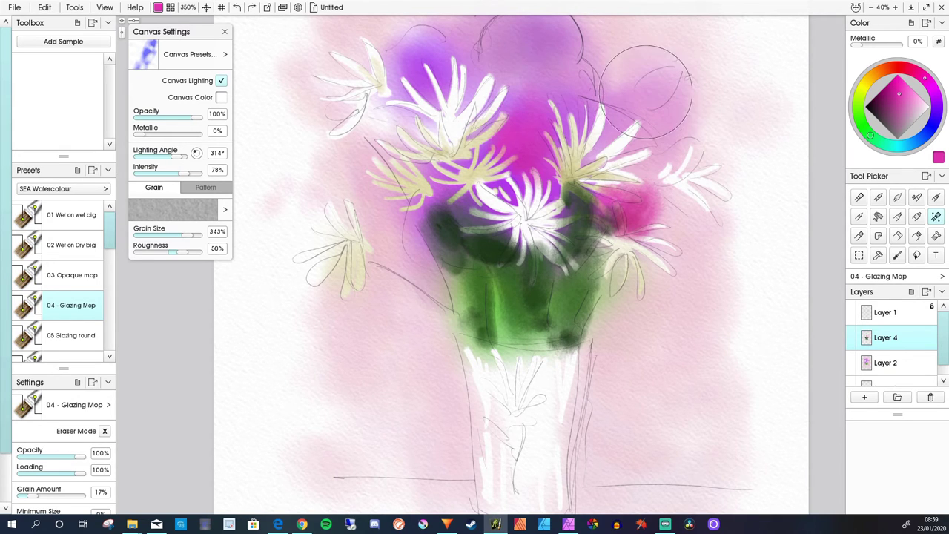
- Reduce the brush size to 177% and paint magenta petals down the bouquet's upper right side
key("[")
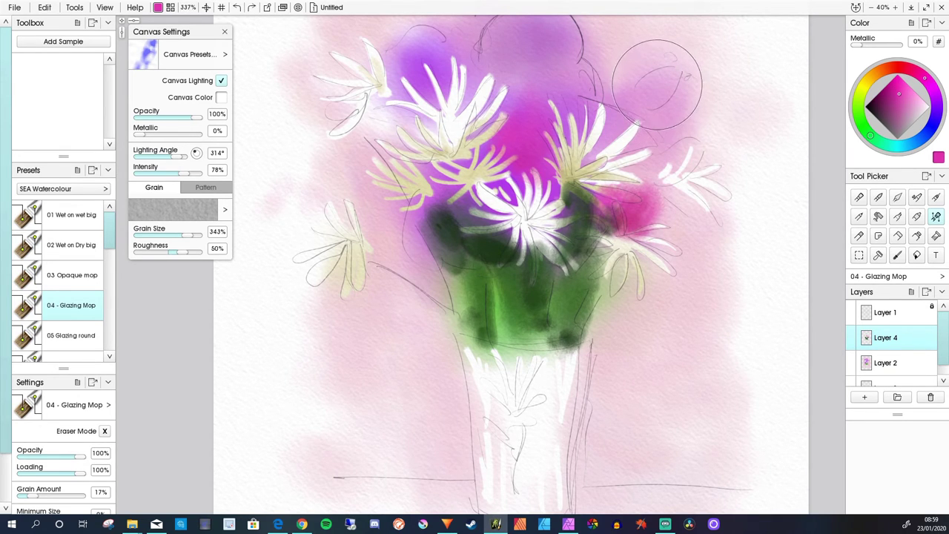
key("[")
key("[")
key("[")
key("[")
key("[")
key("[")
key("[")
key("[")
key("[")
key("[")
key("[")
key("[")
key("[")
key("[")
key("[")
mouse_move(672, 70)
left_mouse_down()
mouse_move(634, 104)
mouse_move(668, 71)
mouse_move(654, 81)
mouse_move(665, 89)
mouse_move(671, 75)
mouse_move(461, 197)
mouse_move(645, 126)
mouse_move(645, 148)
mouse_move(634, 152)
mouse_move(656, 169)
mouse_move(625, 180)
left_mouse_up()
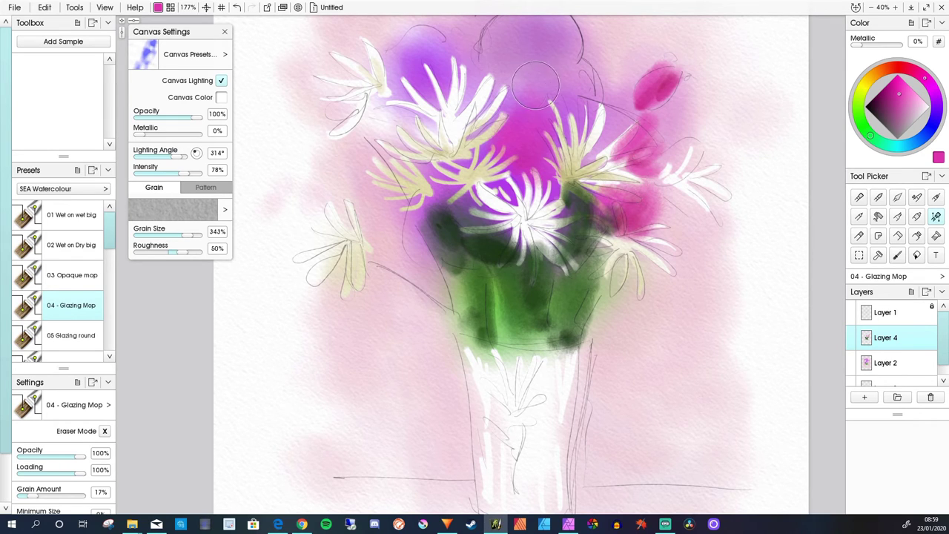
- Paint magenta petals in the bouquet's centre, upper left and top bloom, and over the dark green at lower left
mouse_move(539, 85)
left_mouse_down()
mouse_move(543, 128)
mouse_move(560, 104)
mouse_move(550, 144)
left_mouse_up()
left_click_drag(508, 107, 510, 141)
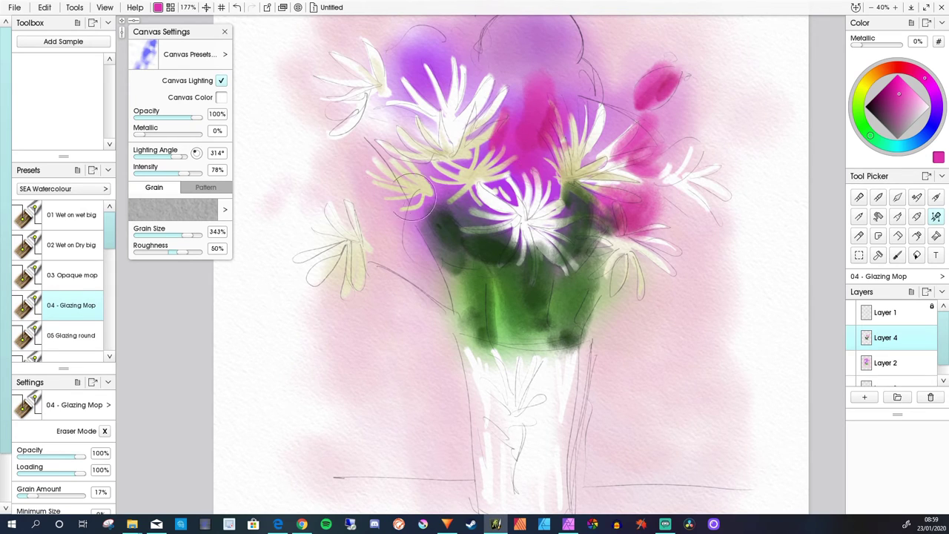
left_click_drag(389, 43, 406, 88)
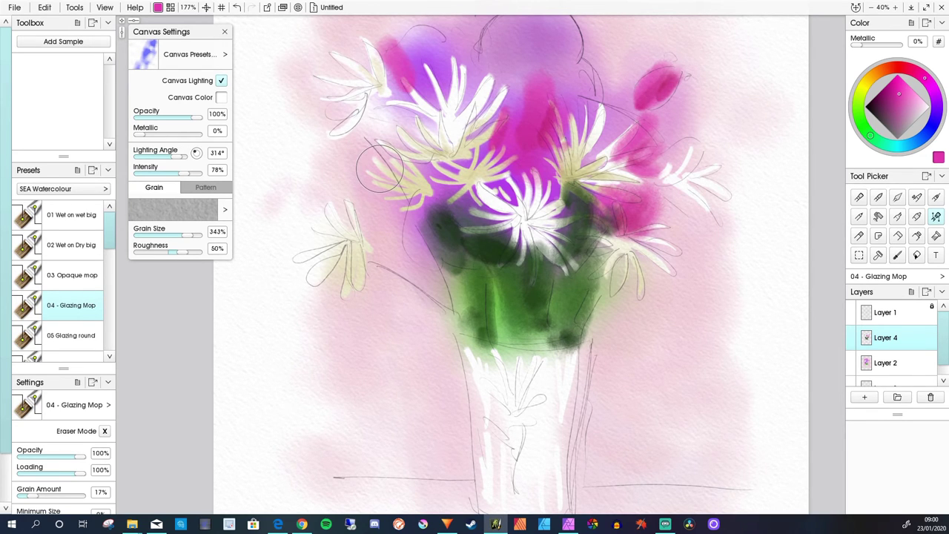
scroll(380, 168, "down", 3)
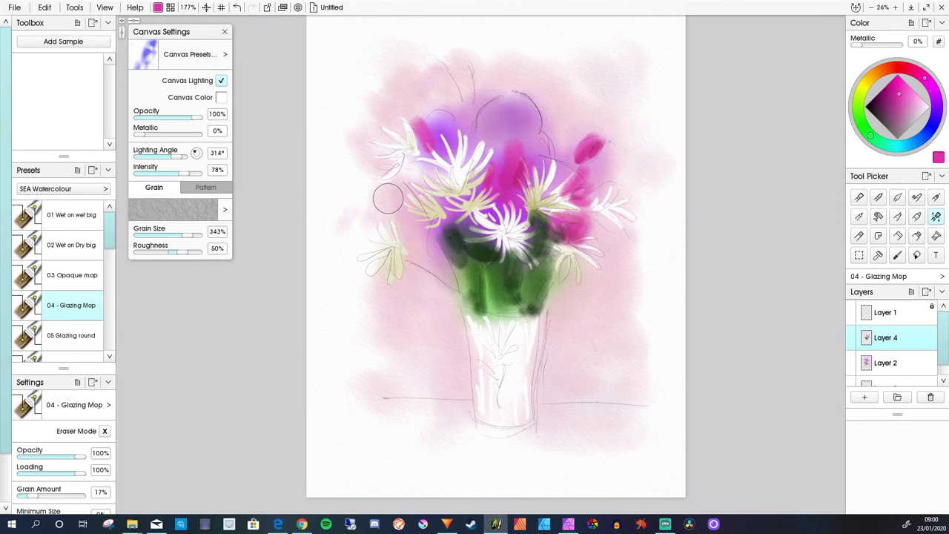
left_click_drag(502, 106, 528, 153)
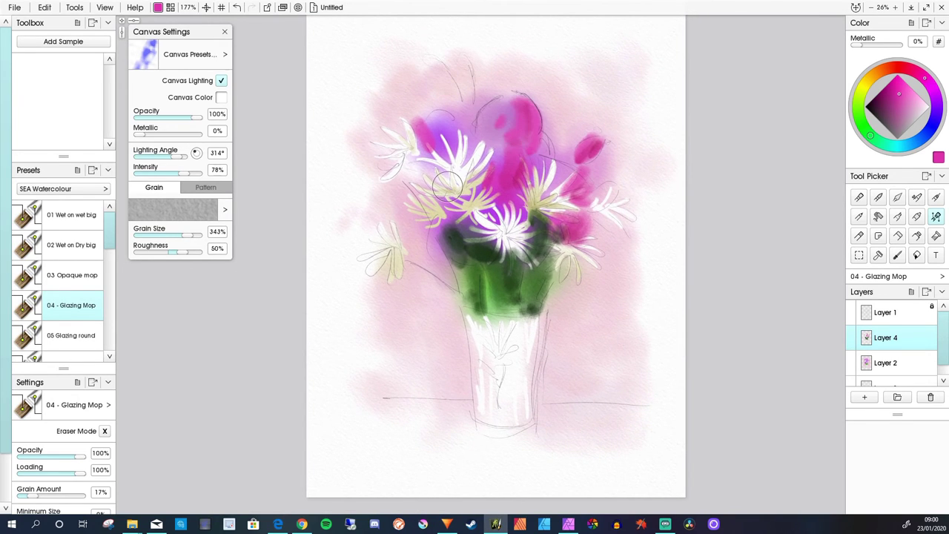
mouse_move(466, 234)
left_mouse_down()
mouse_move(473, 262)
mouse_move(476, 247)
mouse_move(488, 261)
mouse_move(443, 242)
left_mouse_up()
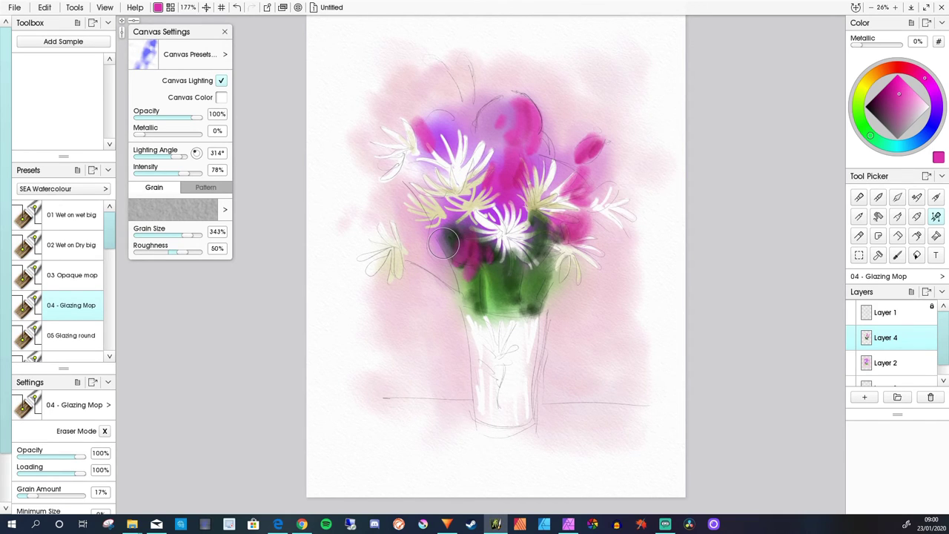
- Choose purple and glaze petals across the top left blooms, around the central white flower and over the lower left foliage
left_click(936, 98)
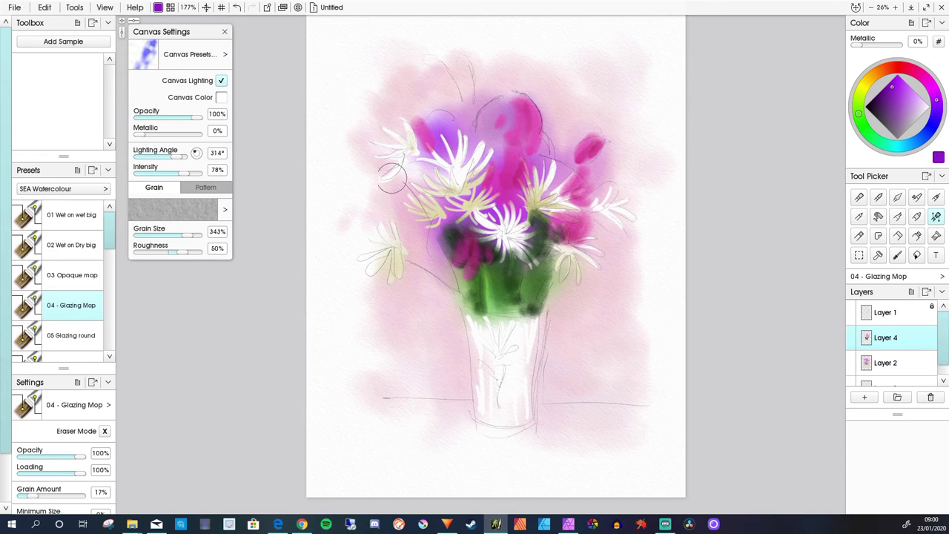
mouse_move(426, 137)
left_mouse_down()
mouse_move(445, 163)
mouse_move(442, 136)
mouse_move(420, 156)
mouse_move(465, 120)
mouse_move(469, 152)
mouse_move(497, 127)
mouse_move(504, 145)
mouse_move(510, 134)
mouse_move(518, 148)
mouse_move(480, 251)
mouse_move(461, 172)
mouse_move(482, 116)
mouse_move(513, 135)
left_mouse_up()
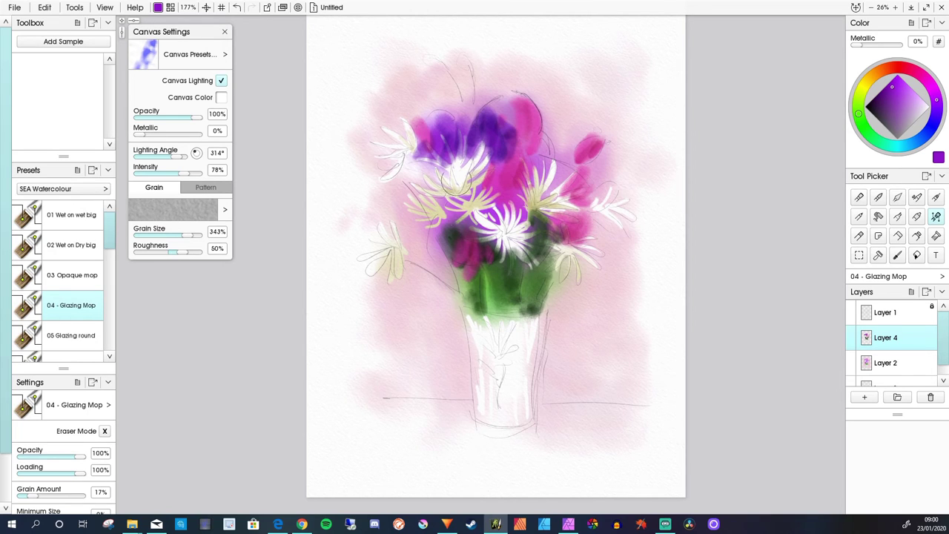
mouse_move(458, 164)
left_mouse_down()
mouse_move(469, 226)
mouse_move(490, 190)
mouse_move(509, 210)
mouse_move(484, 248)
mouse_move(481, 224)
left_mouse_up()
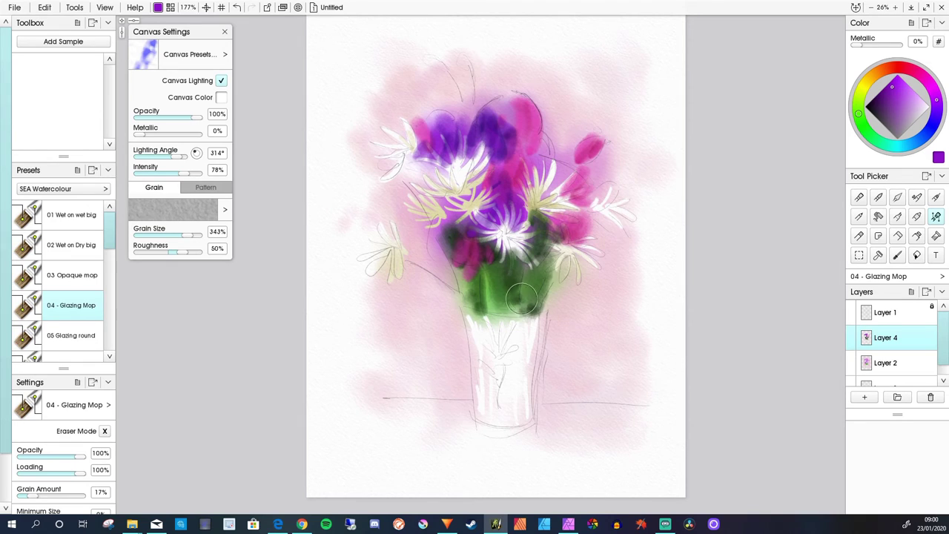
left_click_drag(522, 298, 495, 304)
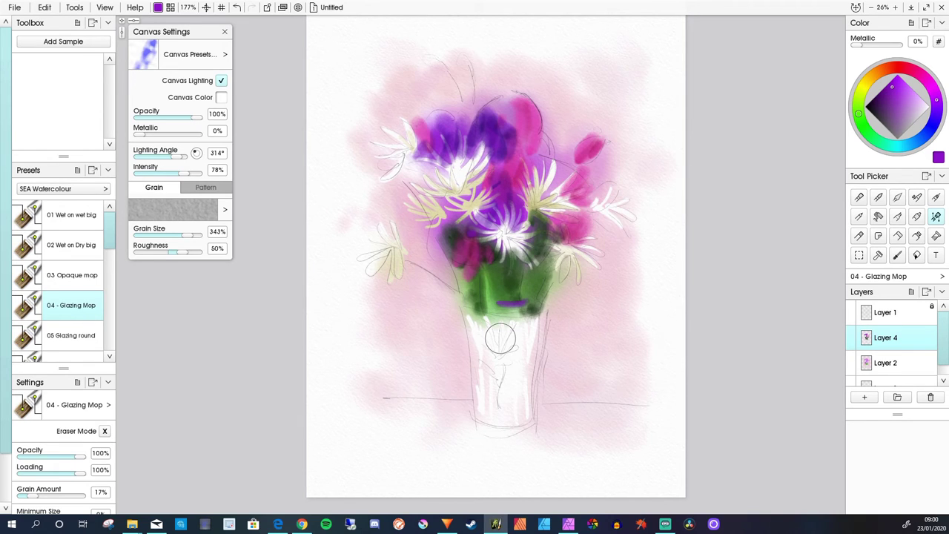
key("ctrl+z")
mouse_move(485, 270)
left_mouse_down()
mouse_move(482, 289)
mouse_move(500, 285)
mouse_move(493, 288)
left_mouse_up()
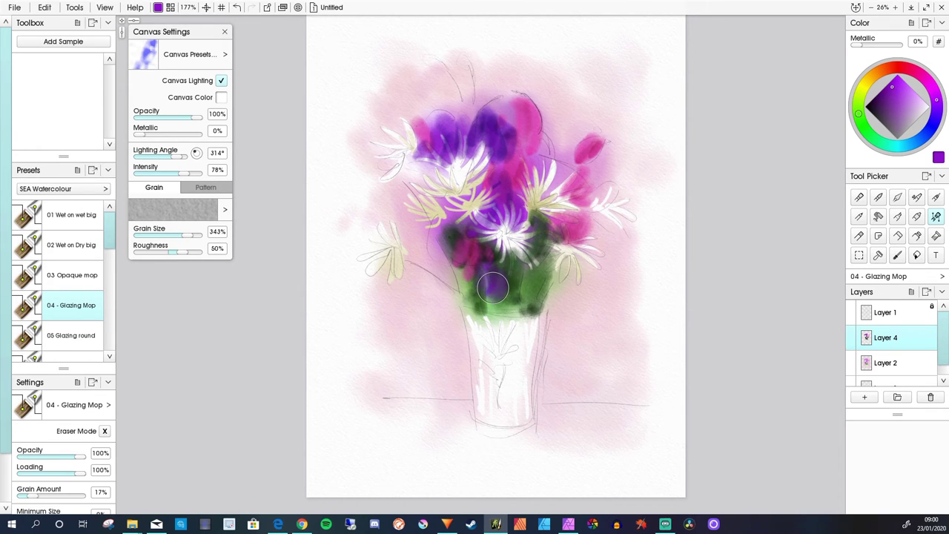
mouse_move(493, 287)
left_mouse_down()
mouse_move(449, 266)
mouse_move(459, 260)
mouse_move(439, 276)
left_mouse_up()
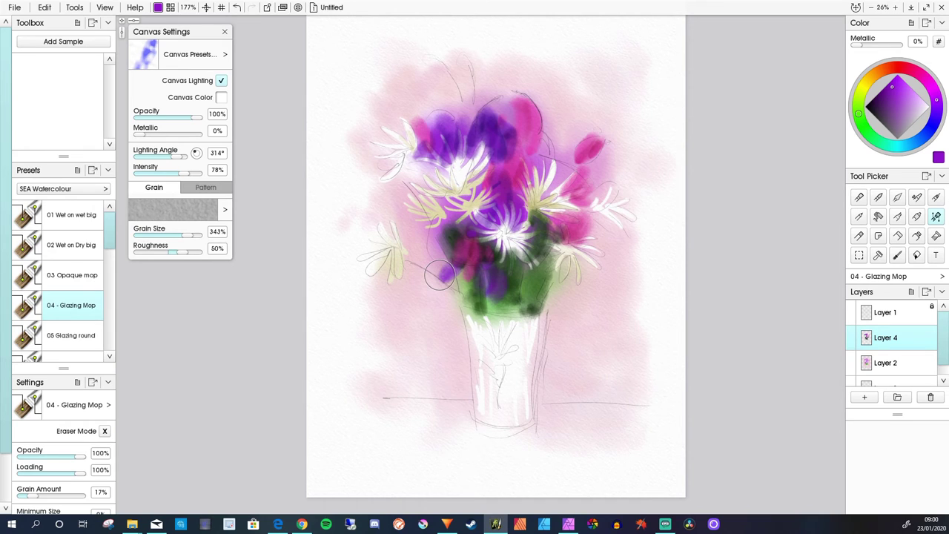
- Choose a light orange and paint strokes down the vase's left side and along the table line on both sides
left_click(866, 83)
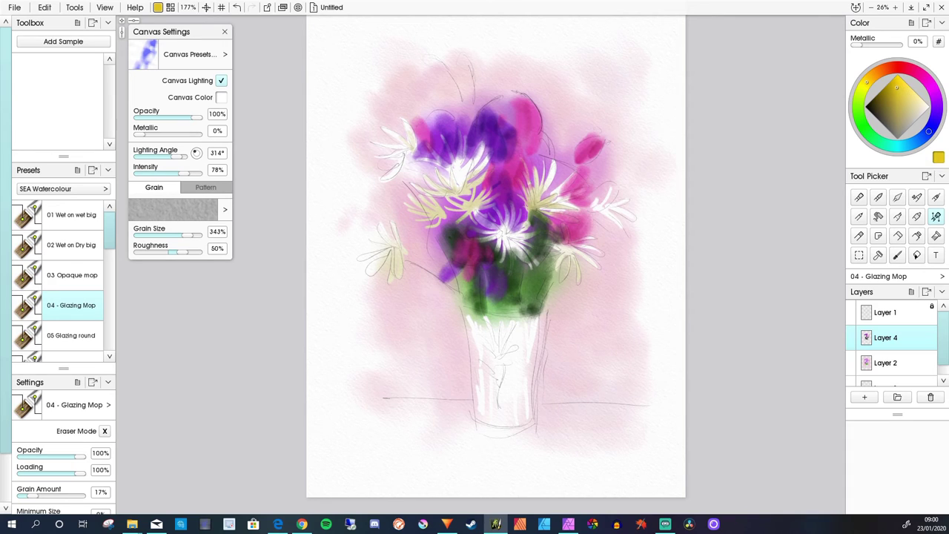
left_click_drag(867, 82, 881, 70)
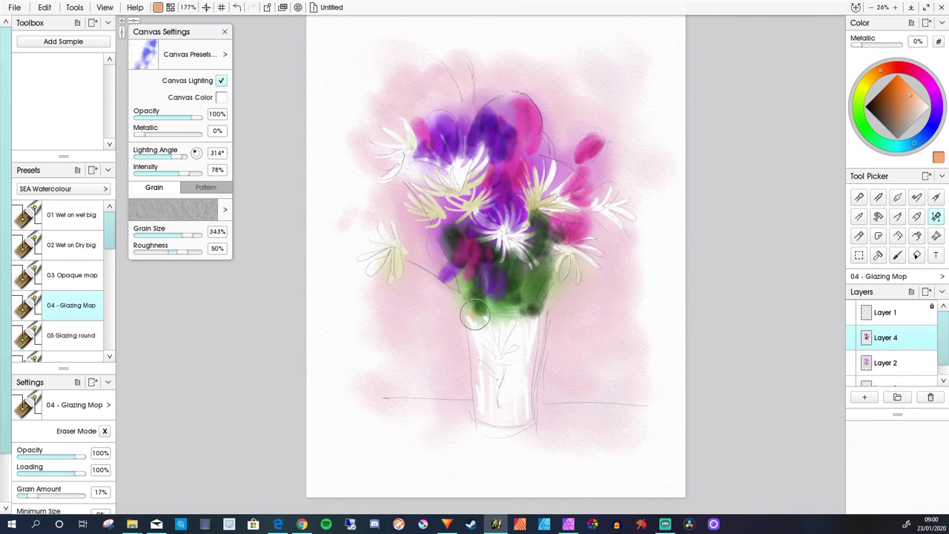
mouse_move(470, 314)
left_mouse_down()
mouse_move(487, 367)
mouse_move(483, 346)
mouse_move(478, 372)
left_mouse_up()
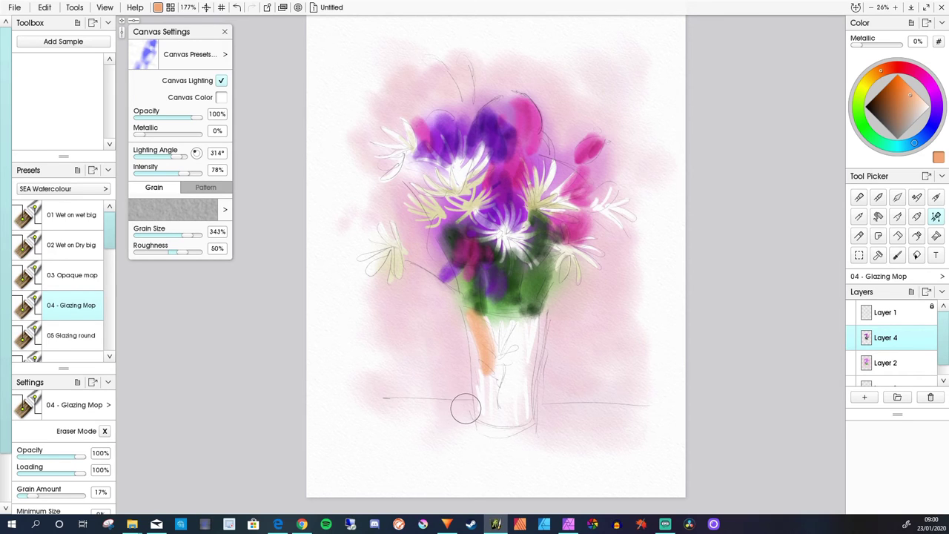
left_click_drag(468, 400, 388, 402)
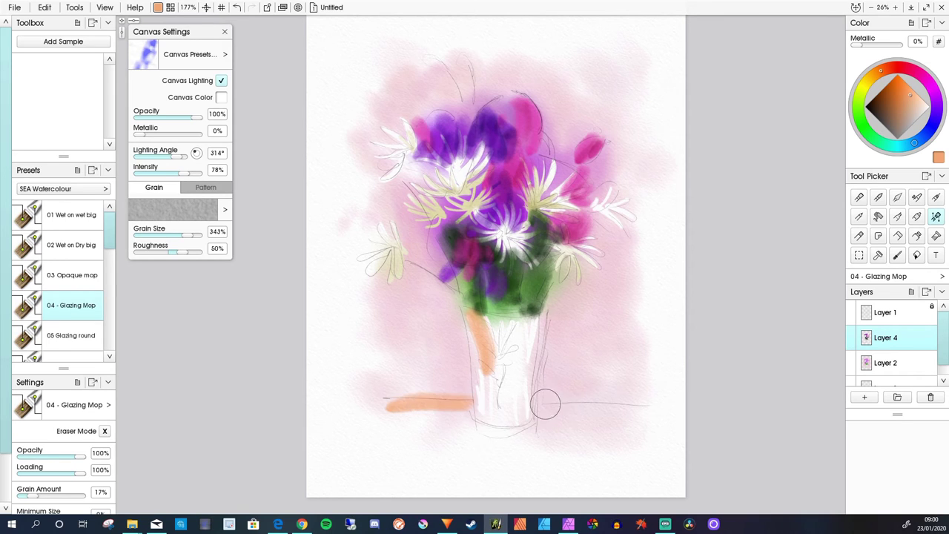
left_click_drag(544, 404, 632, 405)
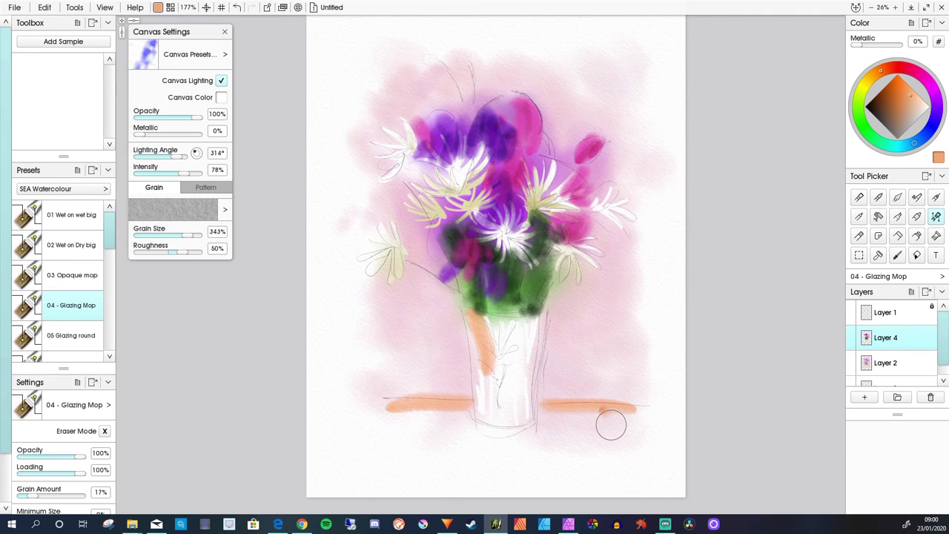
- Enlarge the brush to 437% and wash light orange over the table and the base of the vase
key("]")
key("]")
key("]")
key("]")
mouse_move(593, 419)
left_mouse_down()
mouse_move(536, 416)
mouse_move(569, 424)
mouse_move(487, 434)
mouse_move(460, 431)
mouse_move(473, 417)
mouse_move(408, 396)
left_mouse_up()
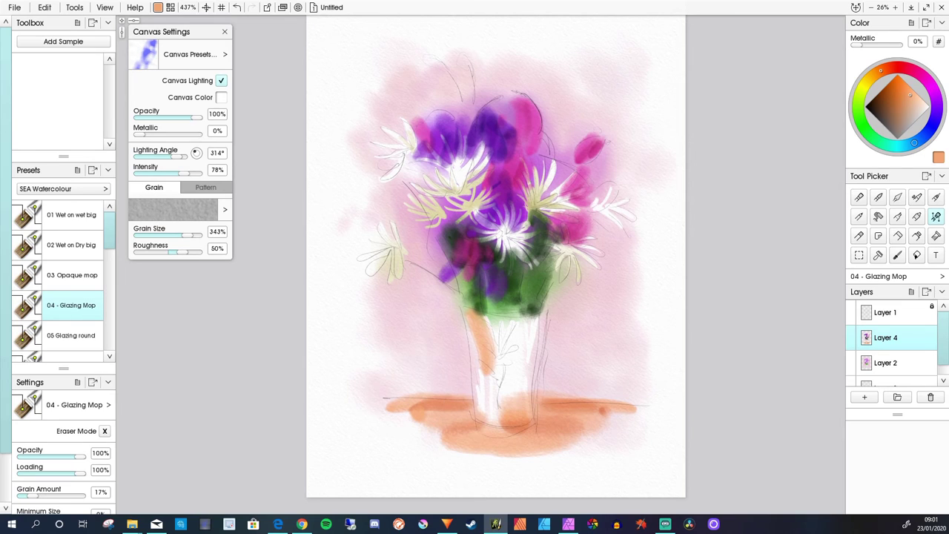
- Choose a pale yellow, try a wash over the table, and undo it together with the last orange stroke
left_click(872, 76)
left_click_drag(872, 76, 868, 80)
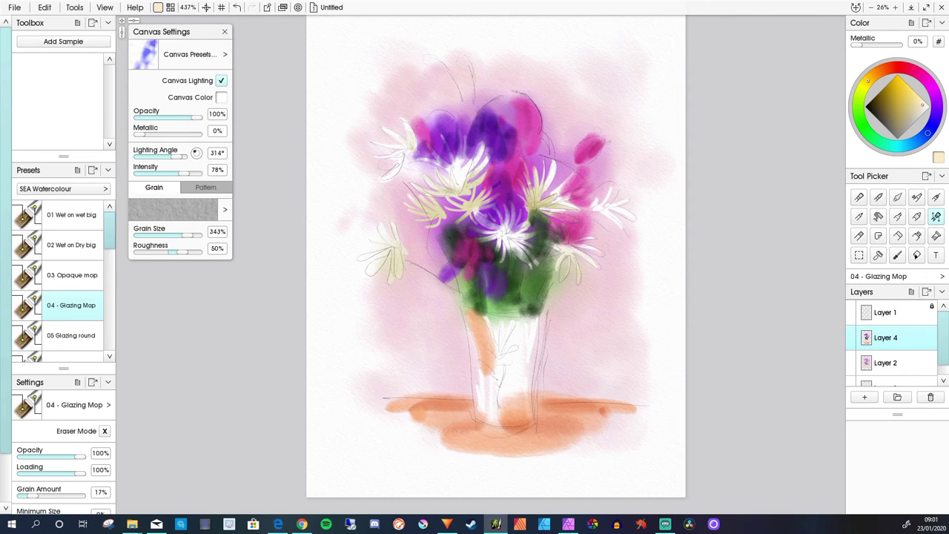
mouse_move(403, 408)
left_mouse_down()
mouse_move(512, 429)
mouse_move(423, 427)
mouse_move(570, 462)
mouse_move(481, 438)
mouse_move(553, 432)
left_mouse_up()
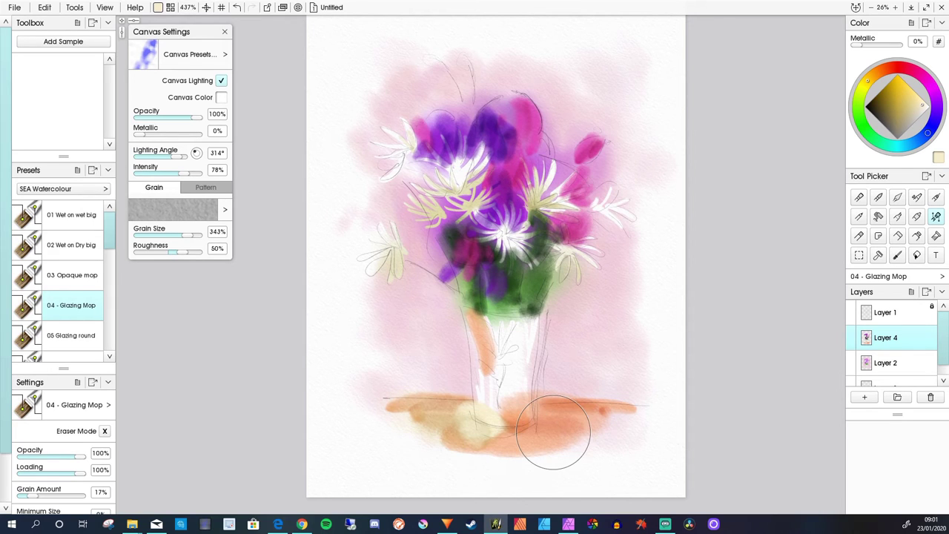
key("ctrl+z")
key("ctrl+z")
key("ctrl+z")
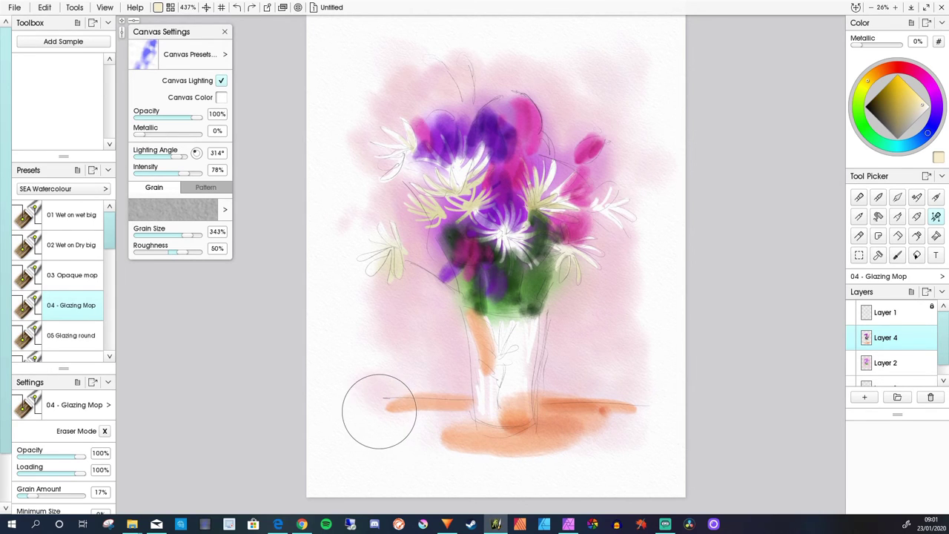
- Wash pale yellow over the table on both sides of the vase and across the orange beneath it
mouse_move(377, 410)
left_mouse_down()
mouse_move(375, 402)
mouse_move(445, 427)
left_mouse_up()
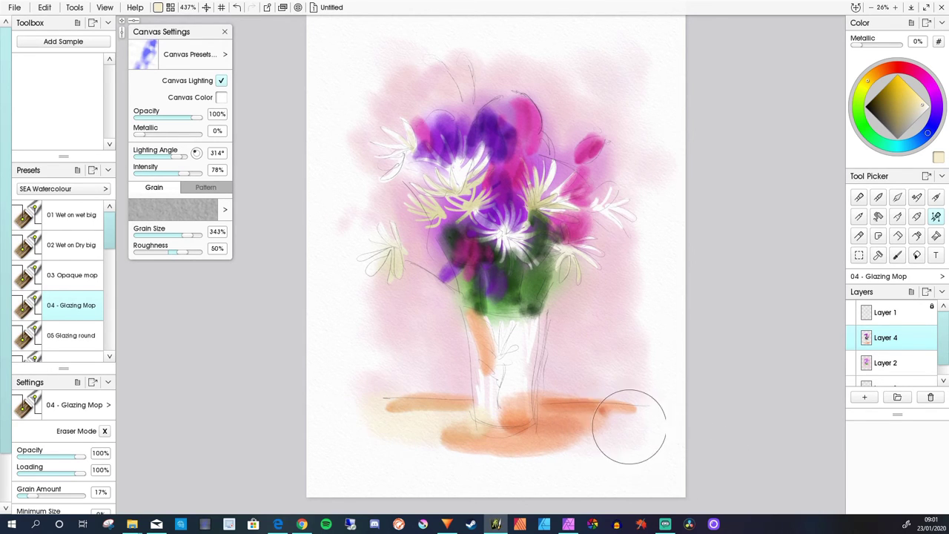
mouse_move(562, 425)
left_mouse_down()
mouse_move(587, 447)
mouse_move(452, 443)
left_mouse_up()
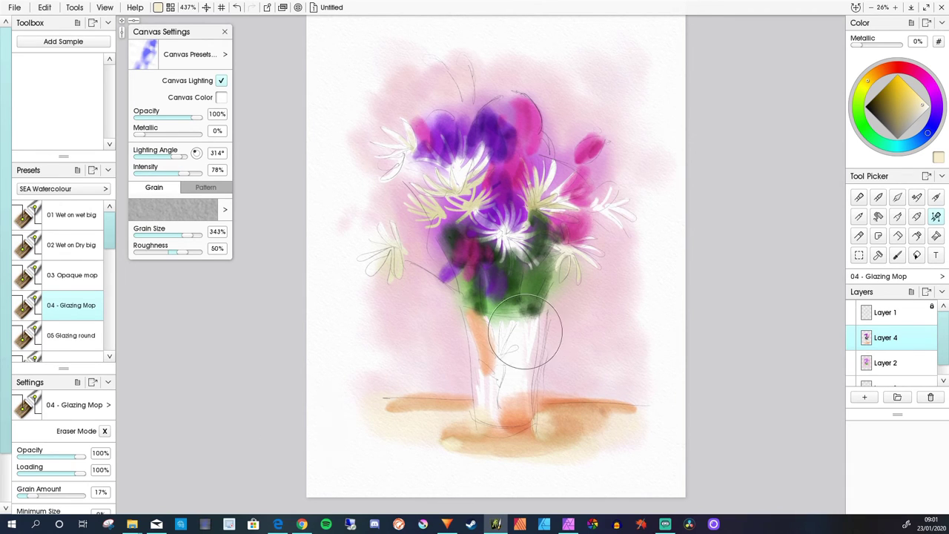
- Wash pale yellow down the vase, and paint a dark green band across its middle with the brush reduced to 210%
mouse_move(500, 314)
left_mouse_down()
mouse_move(534, 322)
mouse_move(515, 392)
mouse_move(503, 329)
mouse_move(525, 447)
left_mouse_up()
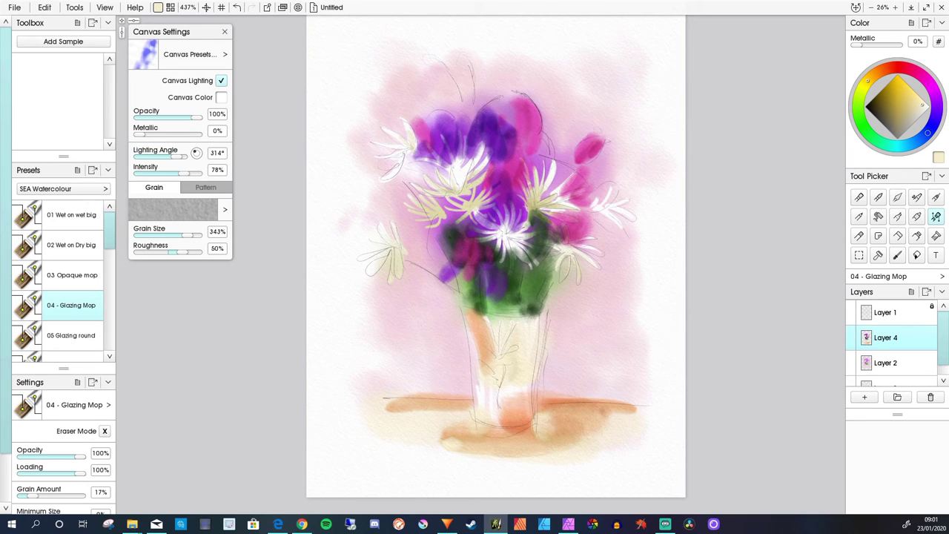
left_click(860, 118)
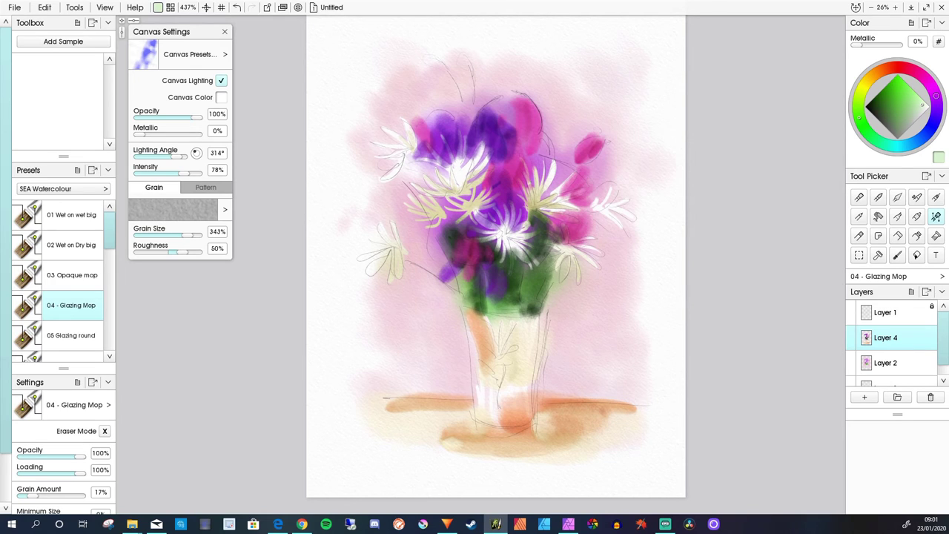
left_click(888, 97)
key("[")
key("[")
key("[")
key("[")
key("[")
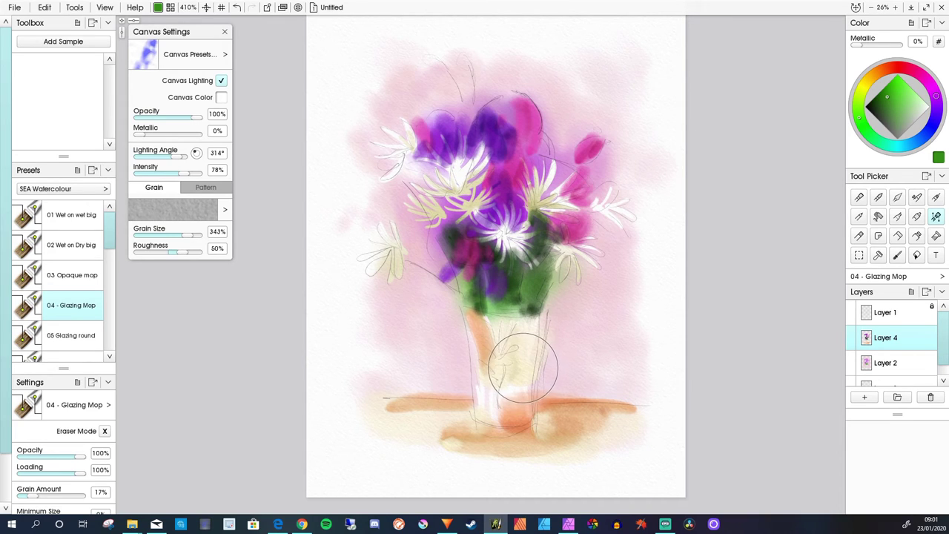
key("bracketleft")
key("bracketleft")
key("bracketleft")
key("bracketleft")
key("bracketleft")
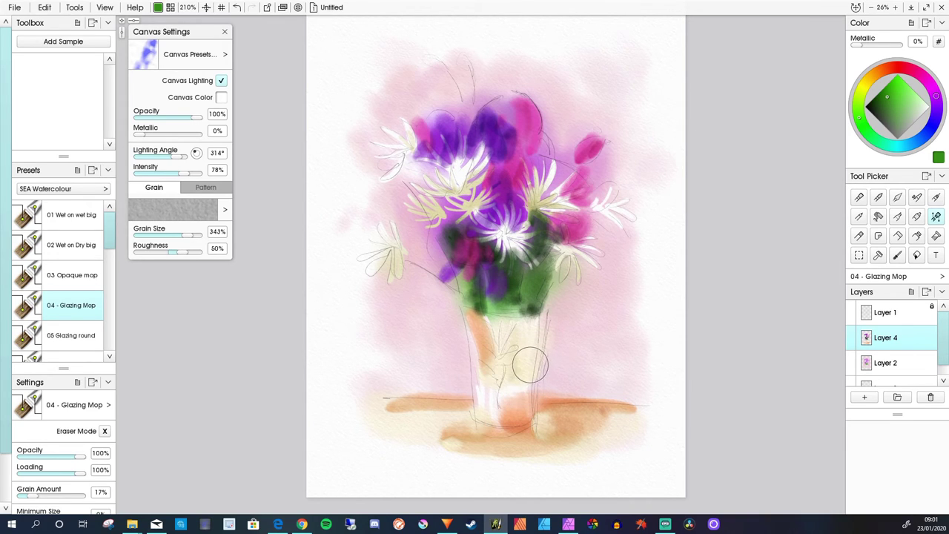
mouse_move(528, 365)
left_mouse_down()
mouse_move(479, 363)
mouse_move(486, 369)
left_mouse_up()
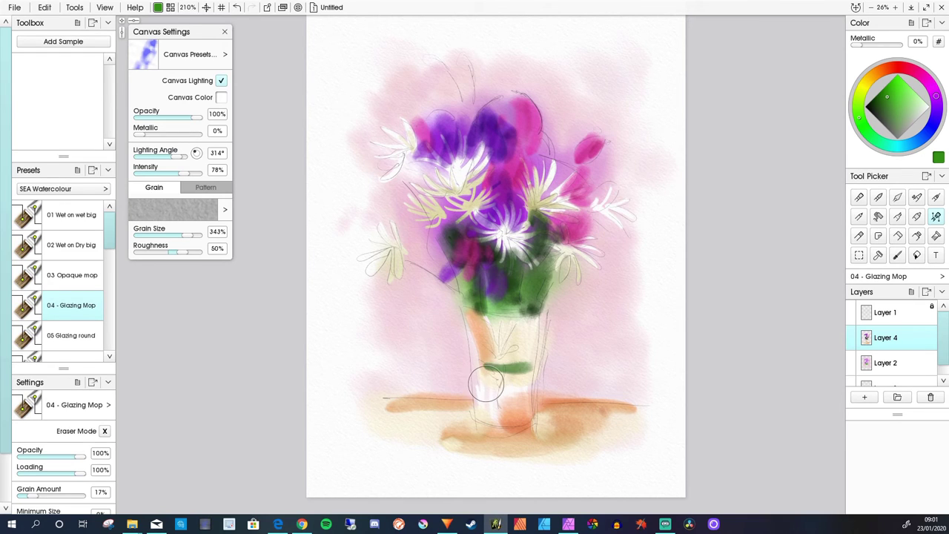
left_click_drag(485, 376, 490, 372)
- Enlarge the brush to 490% and glaze green patches inside the vase, below and beside the band and under the rim
key("bracketright")
key("bracketright")
key("bracketright")
key("bracketright")
key("bracketright")
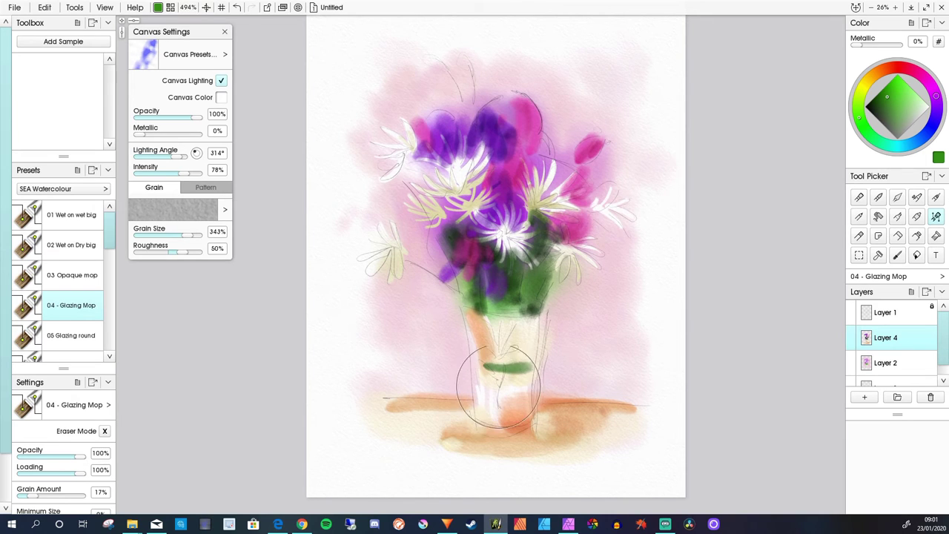
left_click_drag(492, 371, 485, 430)
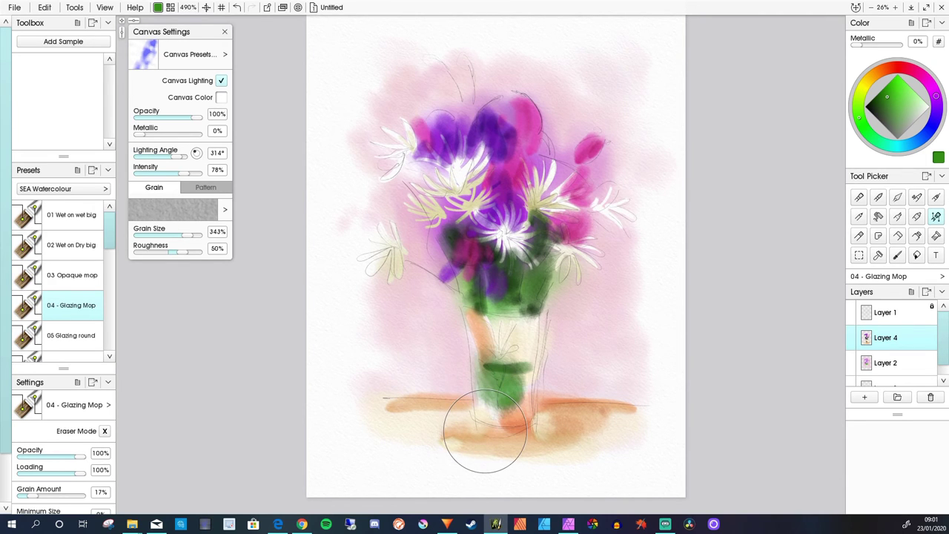
left_click_drag(527, 321, 495, 329)
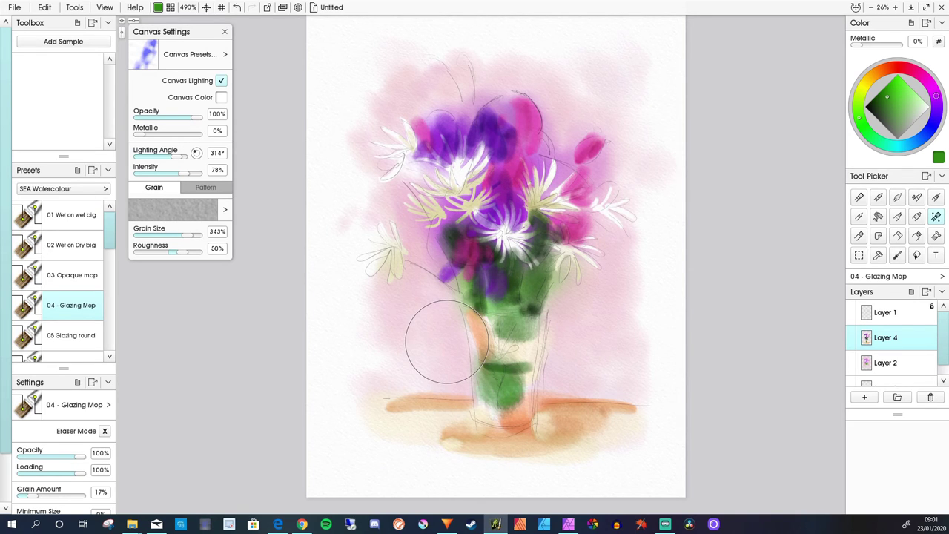
left_click(528, 376)
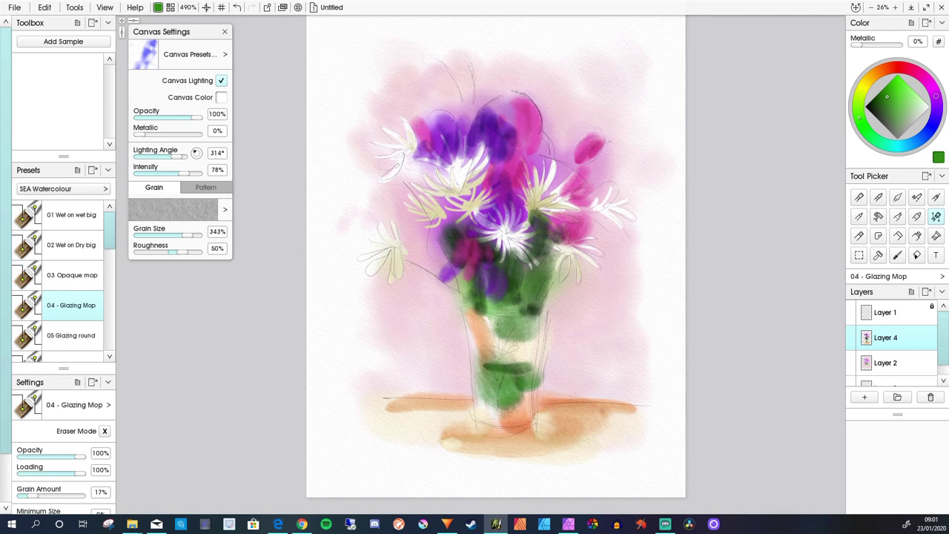
- Using 05 Glazing round in eraser mode, lift out white petals on the central, upper and right-hand daisies on Layer 4
left_click(72, 335)
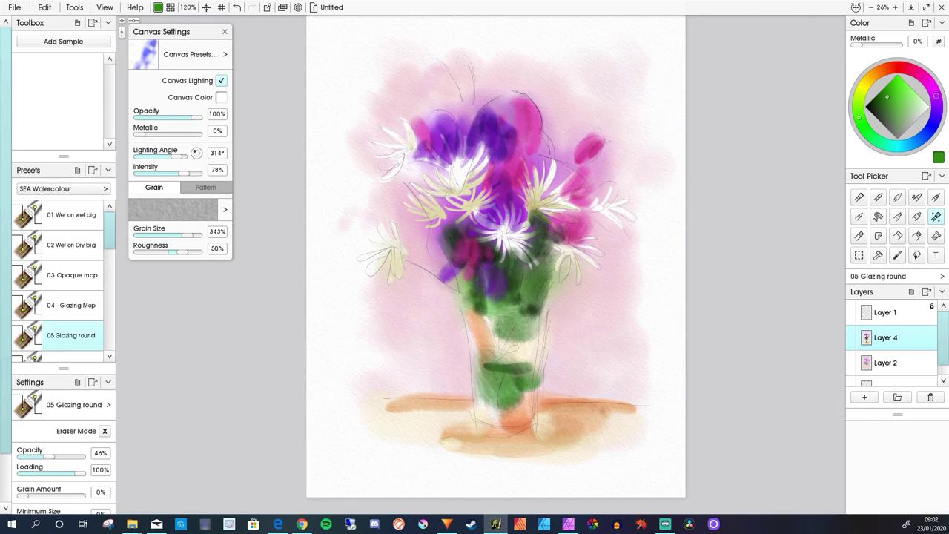
key("e")
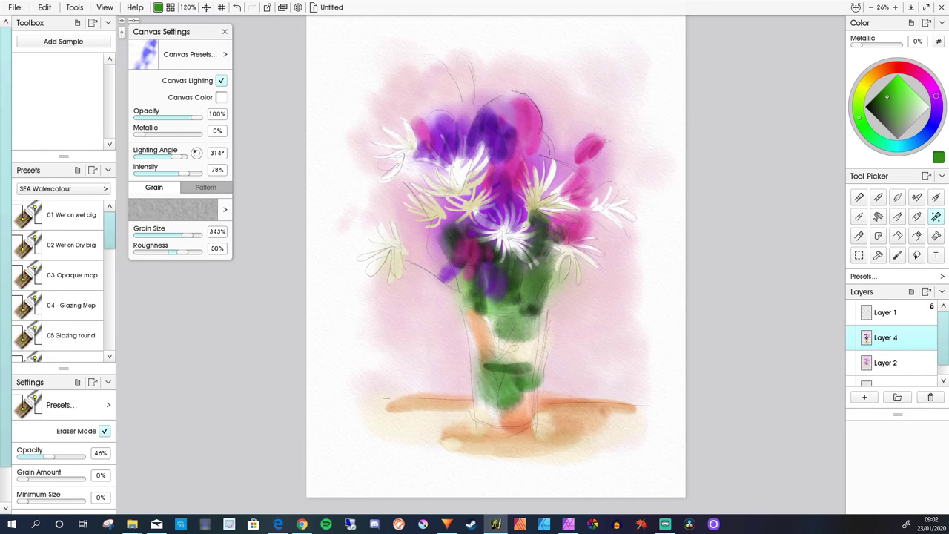
scroll(479, 219, "up", 3)
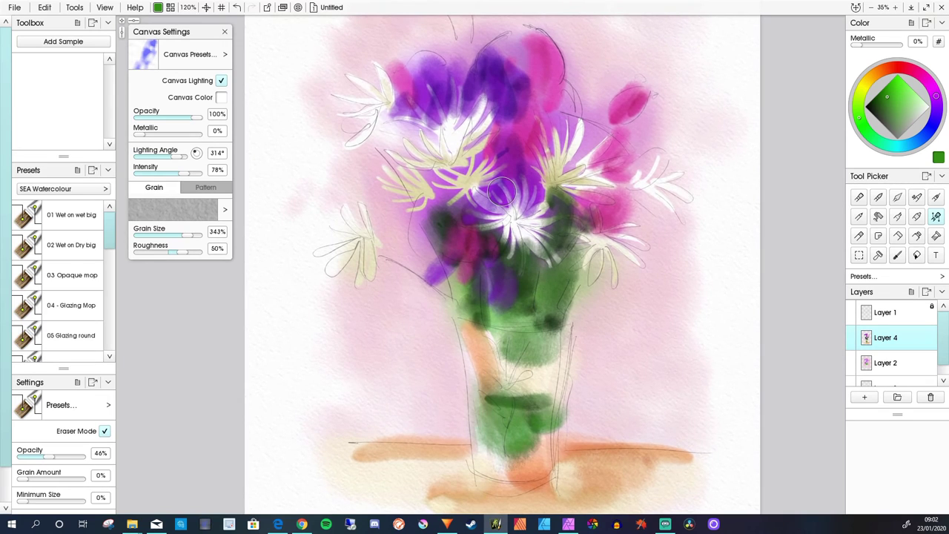
left_click_drag(449, 76, 448, 135)
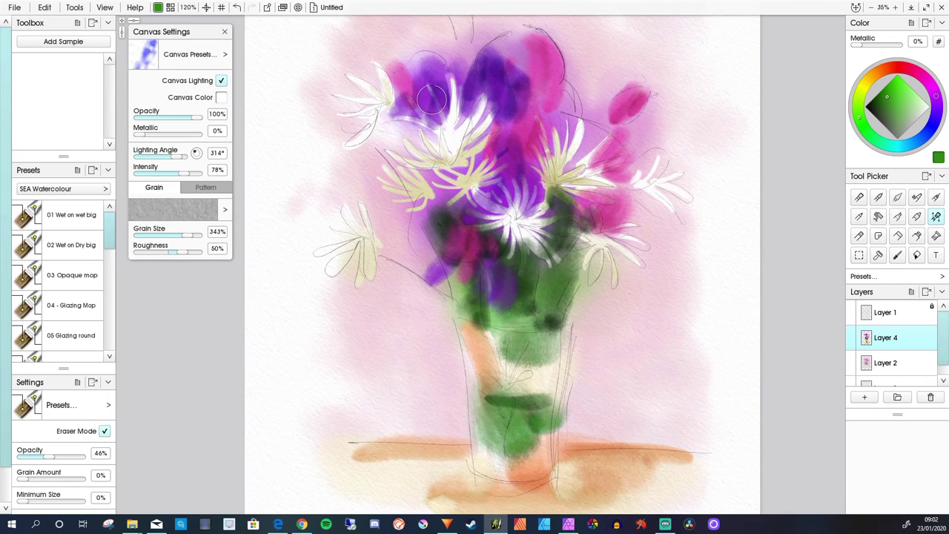
mouse_move(427, 85)
left_mouse_down()
mouse_move(449, 138)
mouse_move(407, 95)
mouse_move(462, 141)
left_mouse_up()
mouse_move(479, 101)
left_mouse_down()
mouse_move(457, 137)
mouse_move(494, 106)
mouse_move(457, 154)
mouse_move(495, 131)
mouse_move(464, 142)
mouse_move(491, 131)
mouse_move(450, 183)
mouse_move(432, 153)
mouse_move(422, 131)
mouse_move(468, 180)
mouse_move(489, 183)
mouse_move(503, 164)
mouse_move(465, 178)
mouse_move(495, 155)
mouse_move(476, 166)
mouse_move(485, 157)
mouse_move(488, 189)
mouse_move(498, 175)
mouse_move(466, 182)
mouse_move(470, 201)
mouse_move(511, 214)
mouse_move(476, 189)
mouse_move(537, 208)
mouse_move(509, 216)
mouse_move(500, 180)
mouse_move(512, 232)
mouse_move(492, 194)
mouse_move(512, 176)
mouse_move(511, 197)
mouse_move(524, 175)
mouse_move(534, 184)
mouse_move(519, 216)
mouse_move(543, 202)
mouse_move(505, 220)
mouse_move(463, 208)
mouse_move(483, 218)
mouse_move(472, 211)
mouse_move(546, 213)
mouse_move(495, 237)
mouse_move(503, 220)
mouse_move(472, 232)
mouse_move(491, 237)
mouse_move(505, 216)
mouse_move(490, 256)
mouse_move(511, 225)
mouse_move(516, 273)
mouse_move(528, 235)
mouse_move(554, 255)
mouse_move(533, 230)
mouse_move(552, 218)
left_mouse_up()
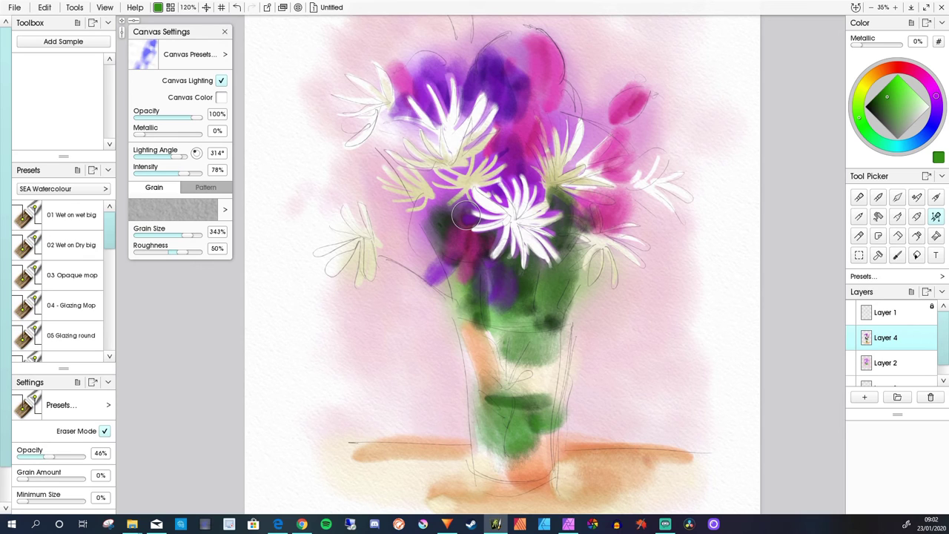
mouse_move(576, 147)
left_mouse_down()
mouse_move(608, 140)
mouse_move(579, 170)
mouse_move(621, 156)
mouse_move(580, 168)
mouse_move(606, 141)
mouse_move(576, 163)
mouse_move(613, 181)
mouse_move(584, 186)
mouse_move(555, 212)
mouse_move(608, 199)
mouse_move(569, 188)
left_mouse_up()
mouse_move(592, 256)
left_mouse_down()
mouse_move(629, 230)
mouse_move(593, 212)
mouse_move(590, 252)
mouse_move(634, 241)
mouse_move(615, 234)
mouse_move(566, 266)
mouse_move(571, 216)
mouse_move(594, 258)
mouse_move(573, 233)
mouse_move(593, 263)
mouse_move(573, 250)
mouse_move(590, 267)
mouse_move(589, 285)
mouse_move(607, 247)
mouse_move(607, 341)
left_mouse_up()
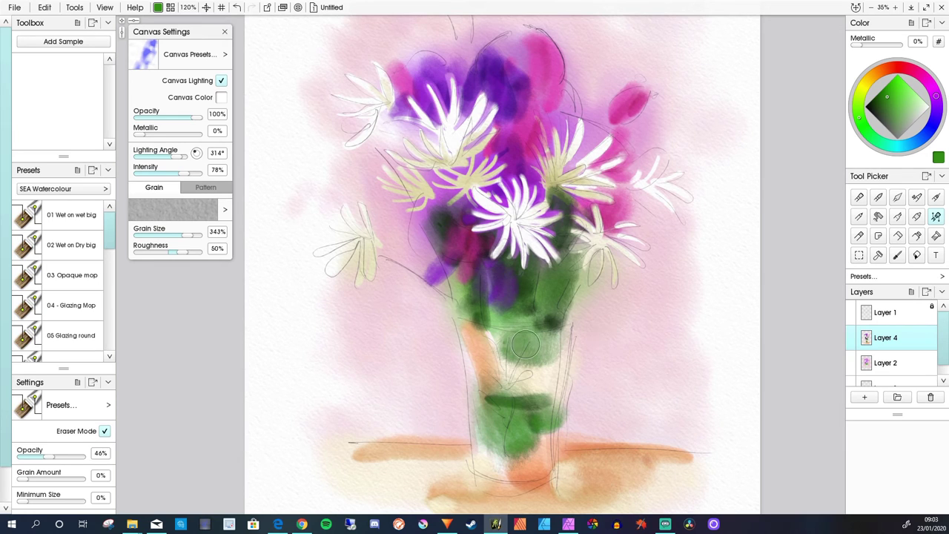
- Erase white leaf shapes and vertical highlight strokes from the green and orange glazes inside the vase
left_click_drag(528, 340, 505, 381)
mouse_move(510, 338)
left_mouse_down()
mouse_move(506, 385)
mouse_move(529, 370)
mouse_move(500, 400)
mouse_move(484, 363)
mouse_move(493, 336)
mouse_move(504, 434)
mouse_move(532, 387)
left_mouse_up()
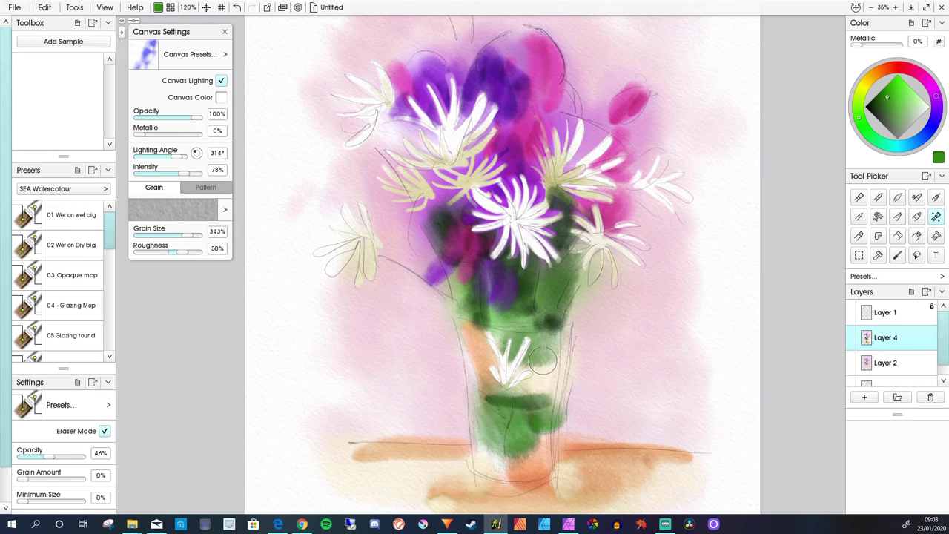
left_click_drag(558, 339, 547, 379)
mouse_move(464, 365)
left_mouse_down()
mouse_move(480, 381)
mouse_move(473, 338)
mouse_move(474, 410)
mouse_move(465, 358)
mouse_move(475, 333)
mouse_move(490, 379)
mouse_move(533, 378)
mouse_move(523, 447)
mouse_move(553, 435)
mouse_move(547, 417)
mouse_move(524, 439)
mouse_move(539, 431)
mouse_move(543, 414)
mouse_move(533, 413)
mouse_move(529, 455)
mouse_move(523, 426)
mouse_move(519, 456)
mouse_move(539, 374)
mouse_move(536, 390)
mouse_move(473, 435)
mouse_move(478, 412)
mouse_move(486, 463)
mouse_move(492, 411)
mouse_move(497, 468)
mouse_move(507, 431)
mouse_move(514, 483)
left_mouse_up()
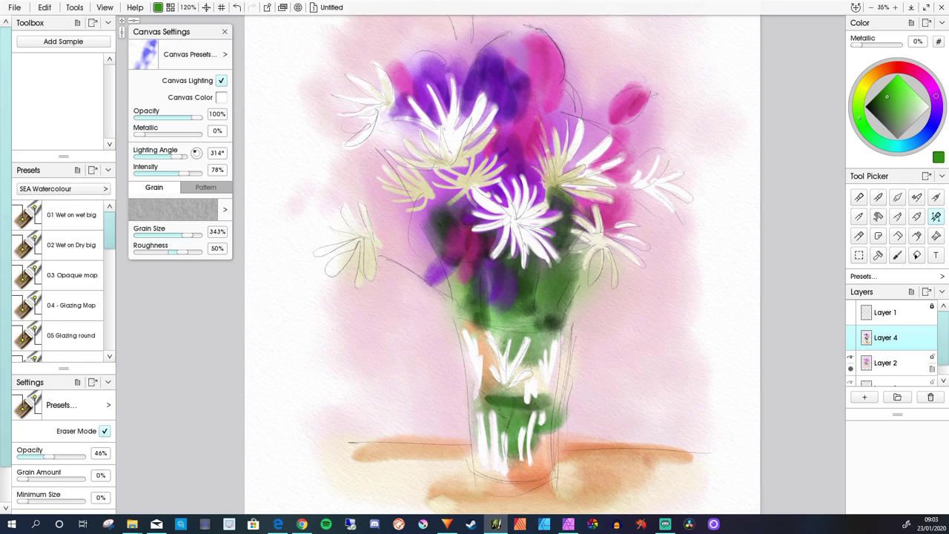
- Add a layer between Layer 2 and Layer 3, and glaze pale beige over the vase highlights with 04 - Glazing Mop
scroll(893, 349, "down", 1)
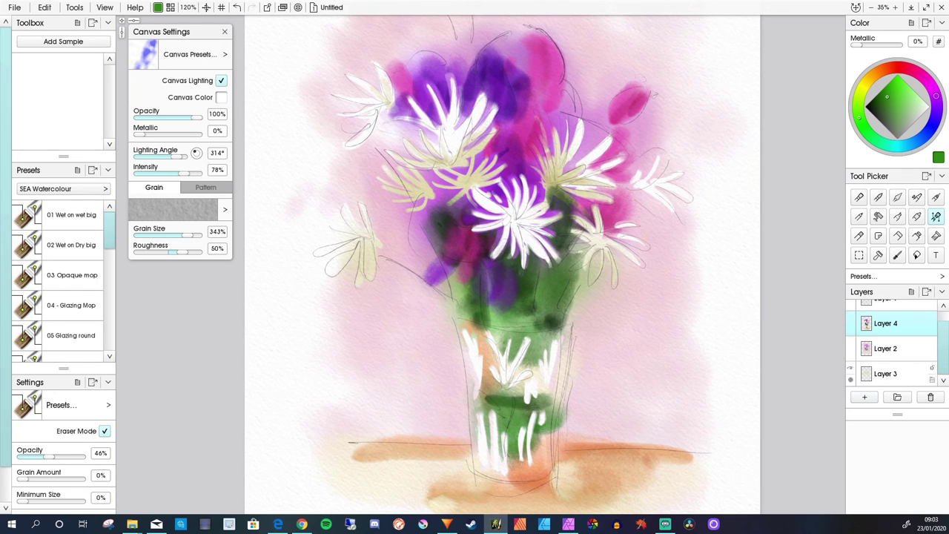
left_click(893, 374)
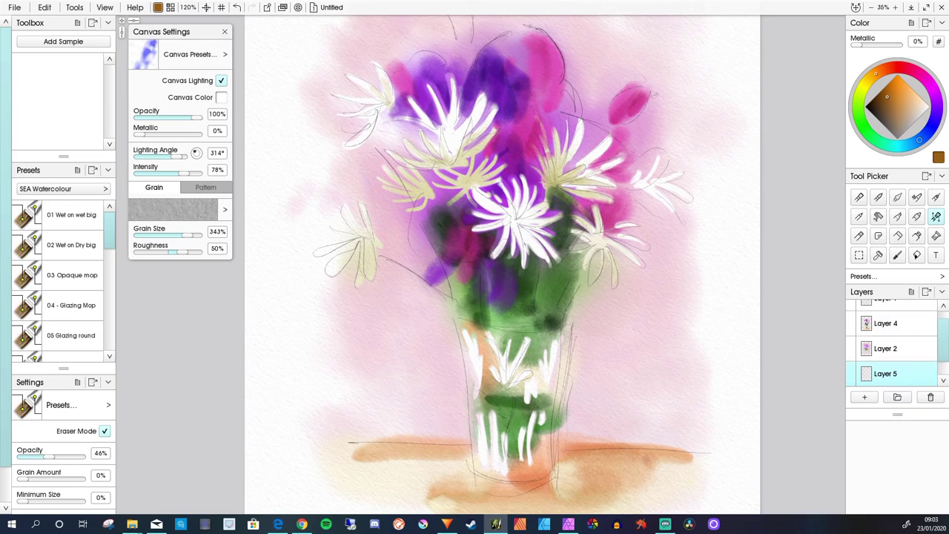
left_click(906, 104)
left_click(919, 106)
left_click(71, 305)
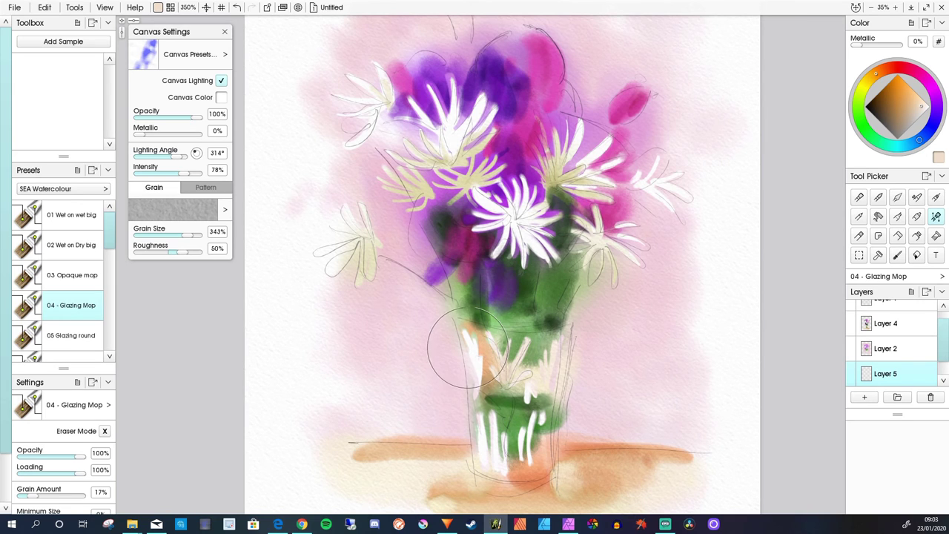
mouse_move(468, 346)
left_mouse_down()
mouse_move(491, 478)
mouse_move(502, 472)
mouse_move(490, 414)
mouse_move(497, 471)
mouse_move(528, 412)
mouse_move(534, 474)
mouse_move(534, 408)
mouse_move(541, 453)
mouse_move(557, 337)
mouse_move(554, 429)
mouse_move(545, 394)
mouse_move(549, 373)
mouse_move(548, 462)
mouse_move(532, 369)
mouse_move(524, 422)
mouse_move(518, 347)
mouse_move(548, 344)
mouse_move(539, 394)
mouse_move(510, 340)
mouse_move(506, 469)
mouse_move(478, 463)
mouse_move(488, 409)
mouse_move(487, 473)
mouse_move(459, 442)
mouse_move(472, 367)
mouse_move(499, 454)
left_mouse_up()
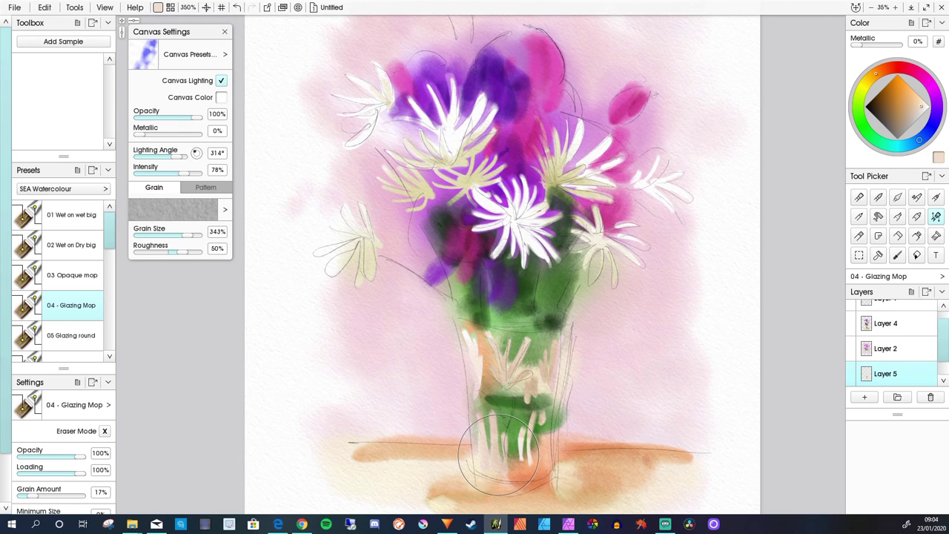
- Using 05 Glazing round in eraser mode, lift white accents from the vase's beige highlights on Layer 5, and reduce the brush to 35%
left_click(72, 336)
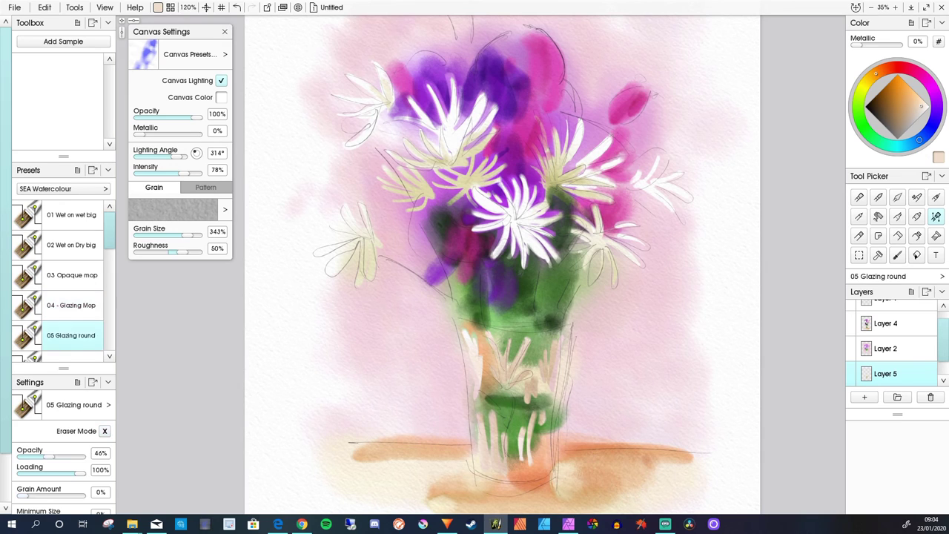
key("e")
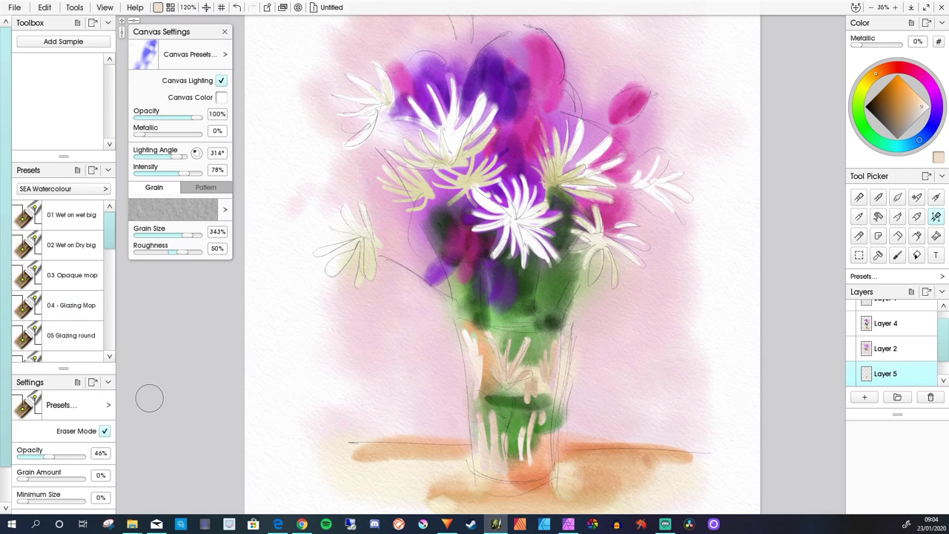
key("bracketright")
key("bracketright")
key("bracketright")
key("bracketleft")
key("bracketleft")
key("bracketleft")
key("bracketleft")
key("bracketleft")
key("bracketleft")
key("bracketleft")
key("bracketleft")
key("bracketleft")
key("bracketleft")
key("bracketleft")
key("bracketleft")
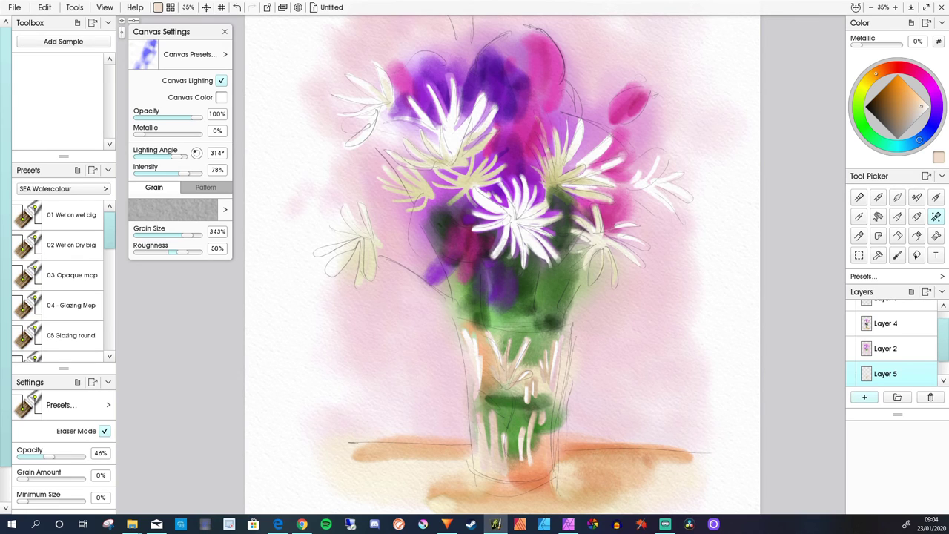
- On Layer 4, erase small highlights at the vase's base, a thin line along its rim and leaf strokes above it
left_click(896, 349)
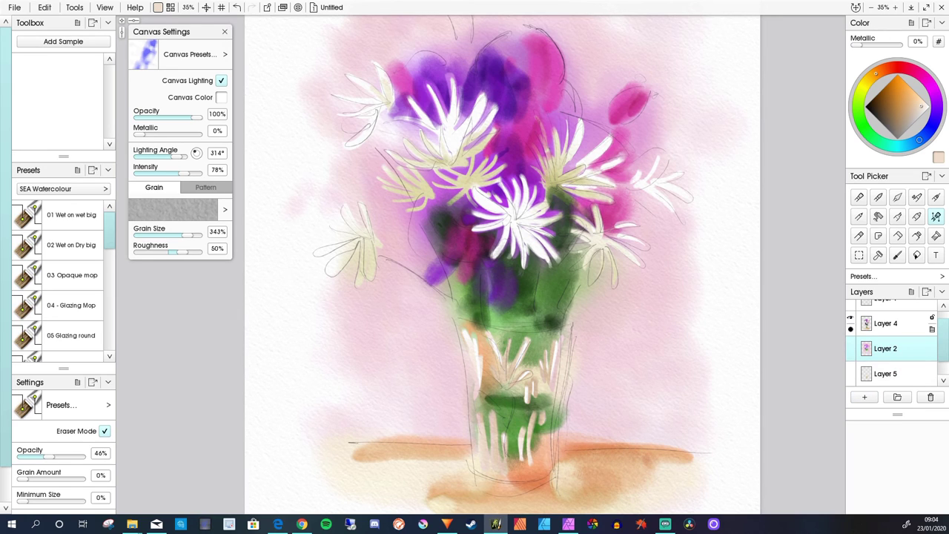
left_click(896, 323)
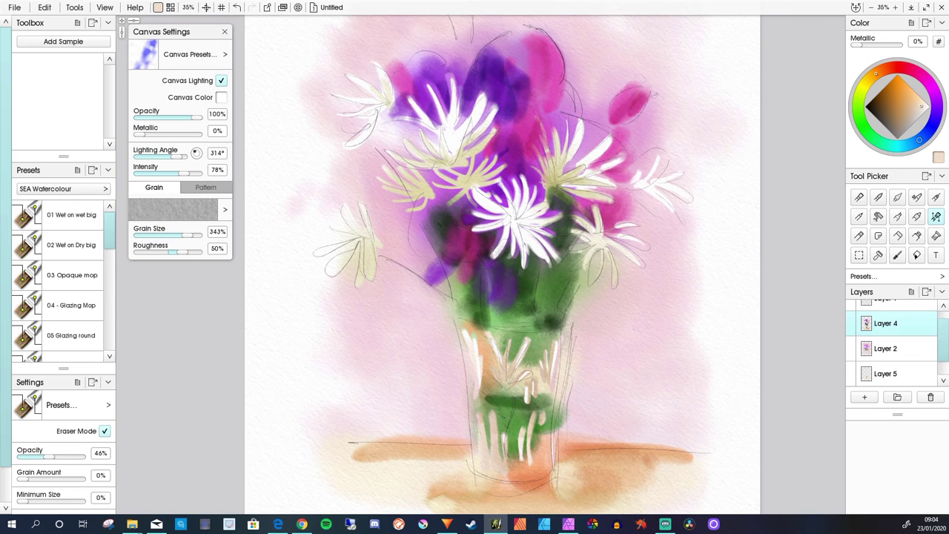
mouse_move(568, 524)
left_click_drag(541, 465, 510, 470)
left_click_drag(568, 322, 534, 324)
mouse_move(465, 317)
left_mouse_down()
mouse_move(525, 309)
mouse_move(456, 305)
mouse_move(476, 307)
mouse_move(476, 294)
mouse_move(488, 316)
left_mouse_up()
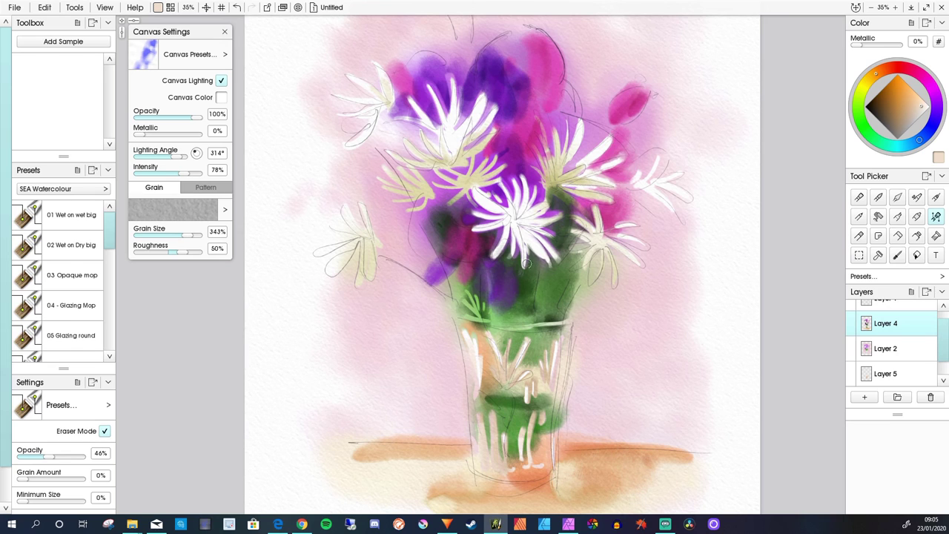
- Erase thin, light stem lines through the green foliage and the dark blooms above the vase rim
left_click_drag(538, 273, 531, 317)
mouse_move(572, 271)
left_mouse_down()
mouse_move(555, 319)
mouse_move(562, 311)
left_mouse_up()
left_click_drag(571, 246, 547, 300)
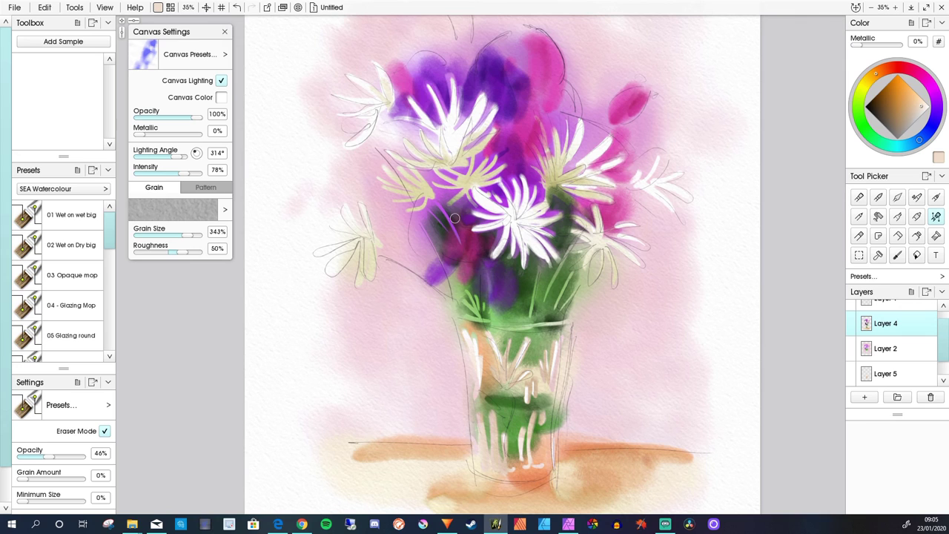
left_click_drag(455, 221, 497, 302)
- On Layer 3, erase the pale yellow from the petals of the lower right daisy to whiten them
left_click_drag(598, 214, 580, 161)
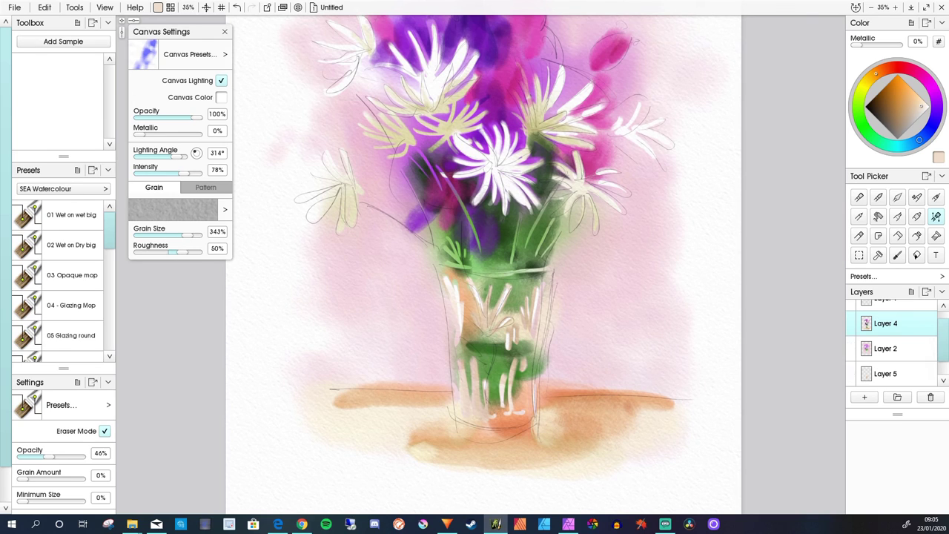
scroll(933, 352, "up", 1)
left_click(886, 362)
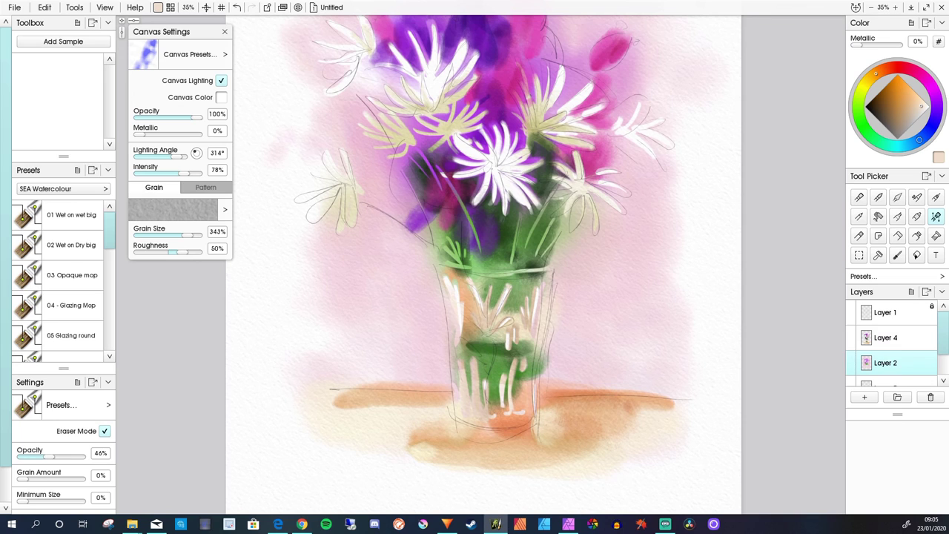
scroll(890, 363, "down", 1)
left_click(886, 357)
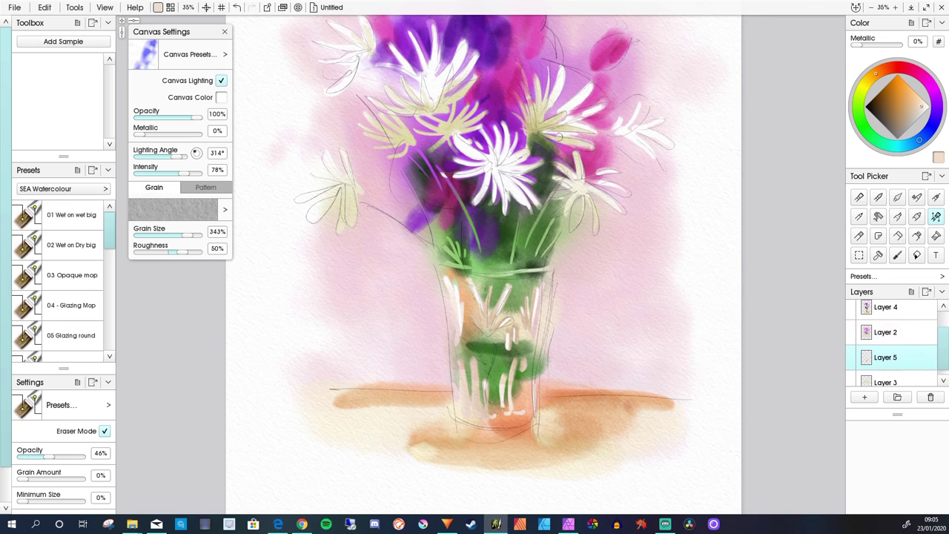
left_click(886, 381)
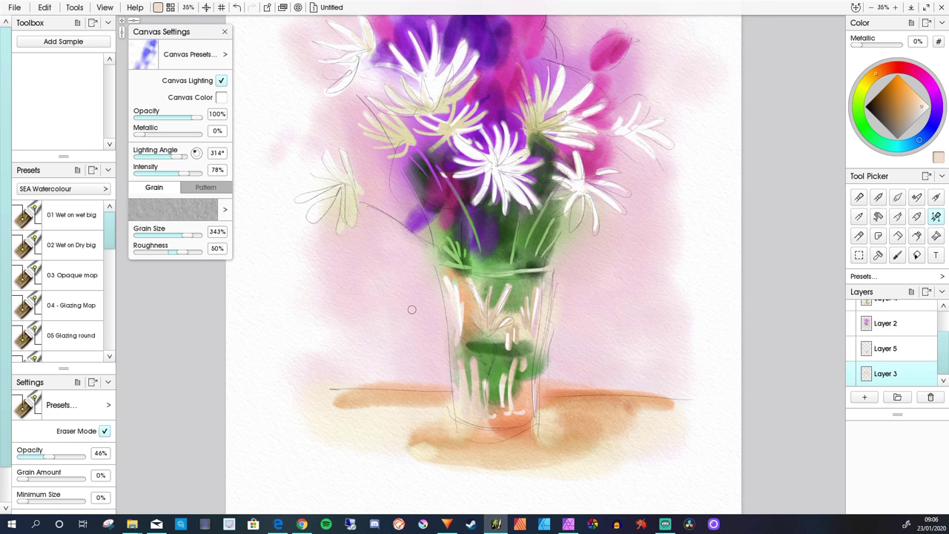
- Turn off eraser mode and glaze pale lavender-blue shadows into the centres and petals of the middle and right-hand white daisies on Layer 3
key("minus")
scroll(489, 393, "down", 3)
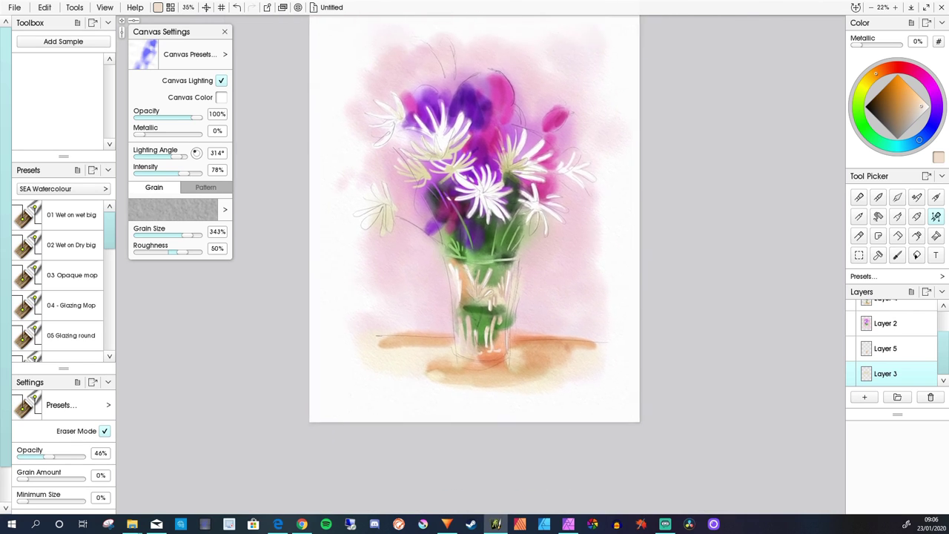
scroll(456, 238, "up", 2)
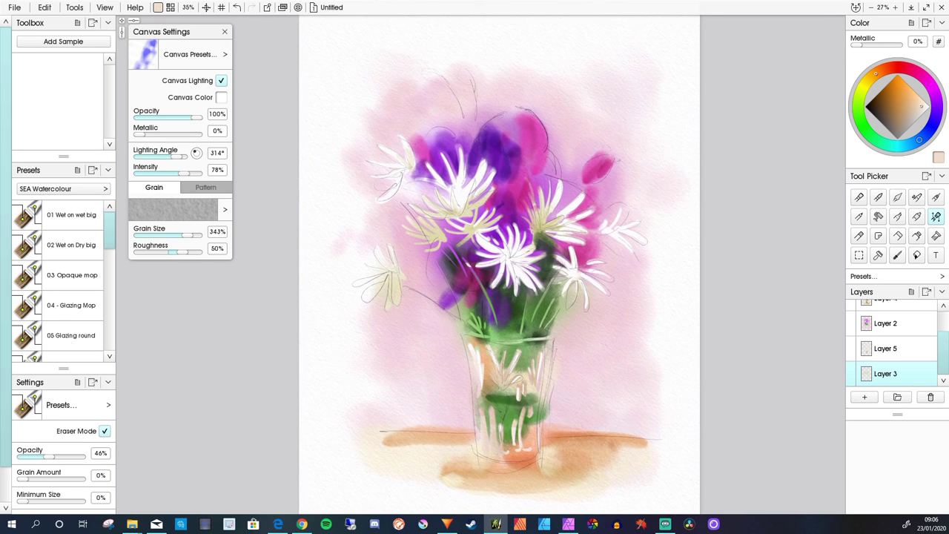
left_click(928, 133)
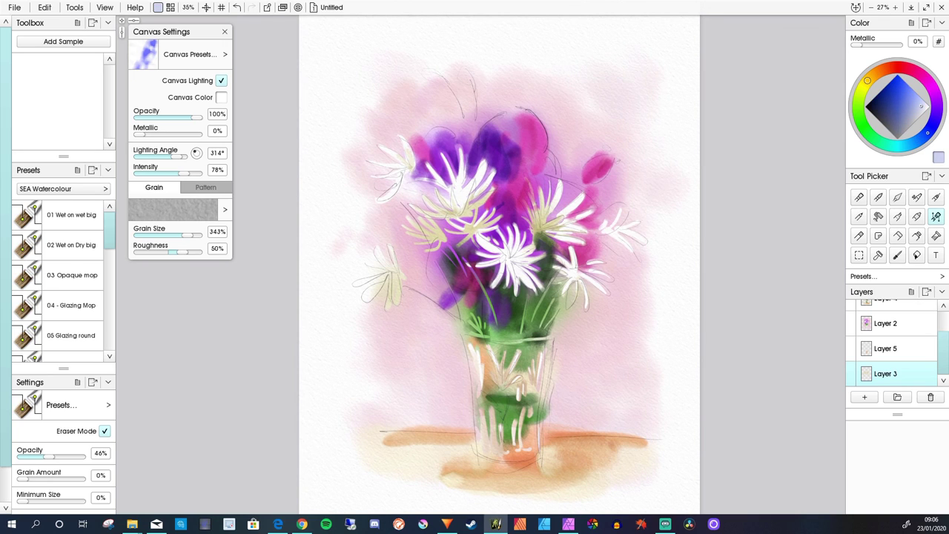
key("e")
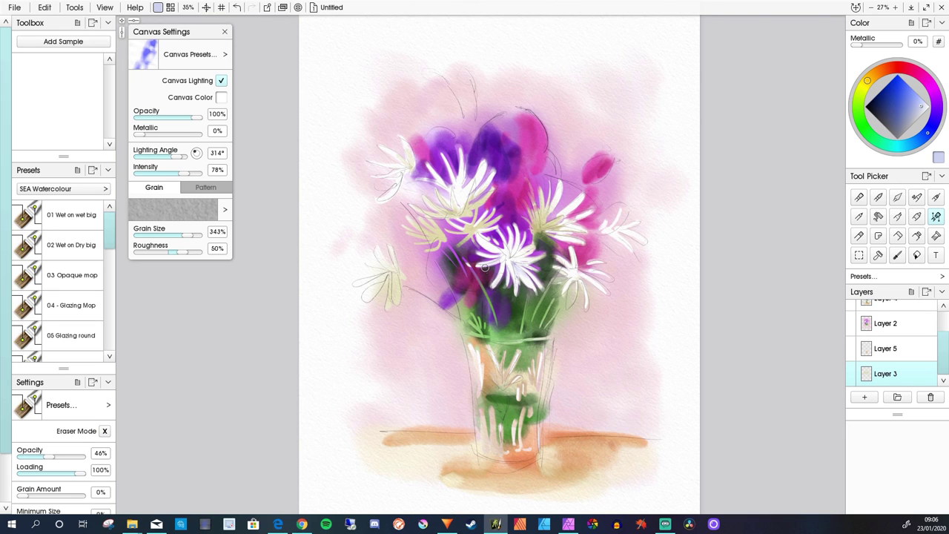
scroll(483, 265, "up", 5)
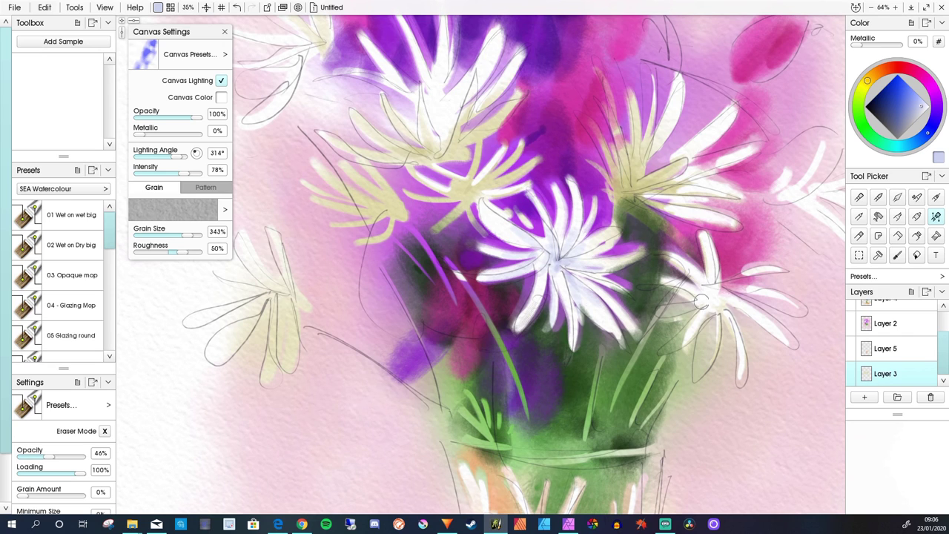
mouse_move(699, 276)
left_mouse_down()
mouse_move(715, 301)
mouse_move(708, 292)
left_mouse_up()
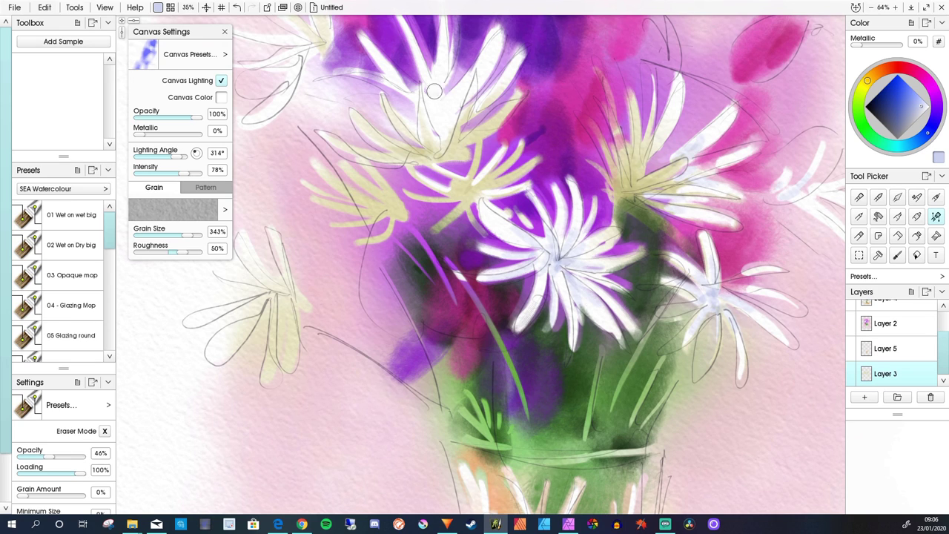
- Glaze pale lavender-blue shading into the centres and lower petals of the two upper-left white daisies
mouse_move(438, 94)
left_mouse_down()
mouse_move(467, 81)
mouse_move(444, 120)
mouse_move(435, 102)
mouse_move(441, 129)
mouse_move(418, 56)
mouse_move(437, 70)
mouse_move(437, 56)
mouse_move(431, 119)
left_mouse_up()
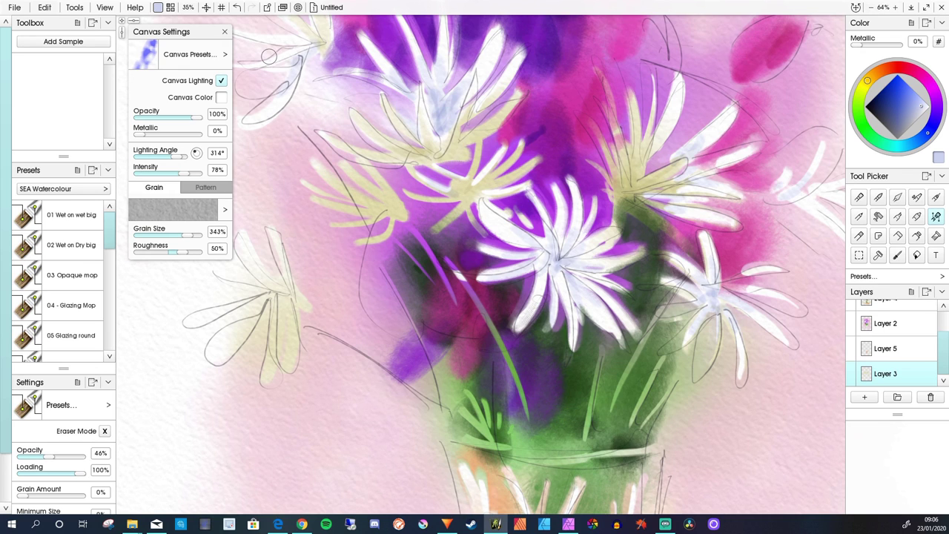
scroll(477, 249, "down", 5)
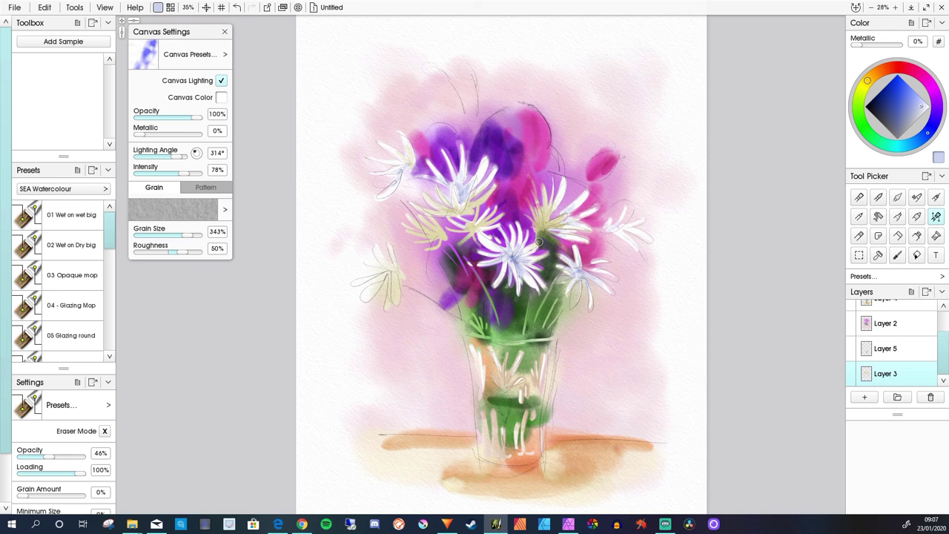
scroll(539, 242, "down", 3)
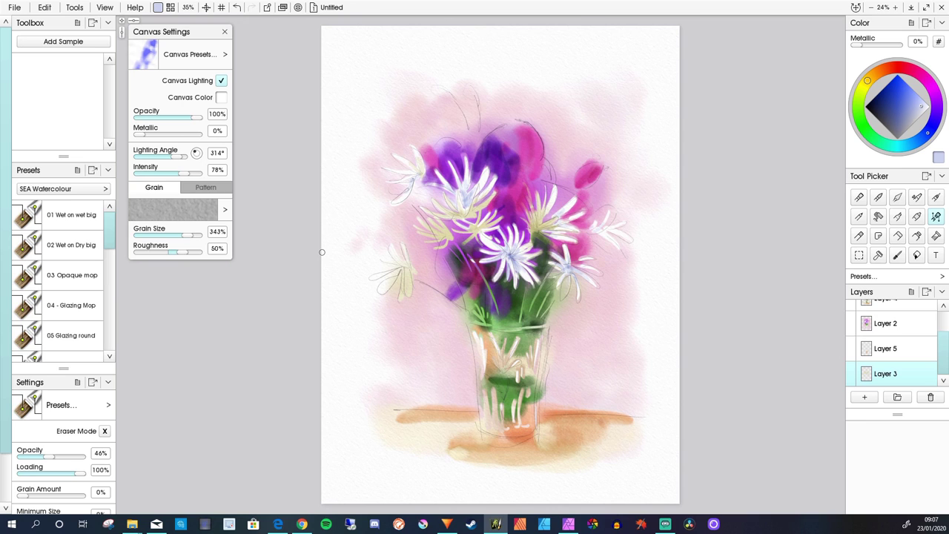
- Choose the 20 6B Pencil preset from the SEA Watercolour set for drawing around the table and vase base
left_click_drag(109, 230, 117, 376)
left_click(72, 346)
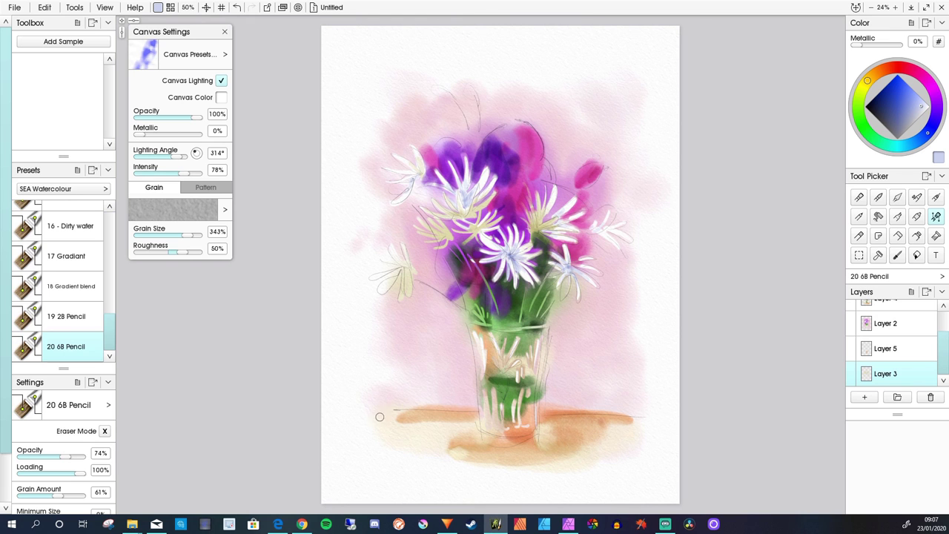
scroll(420, 436, "up", 5)
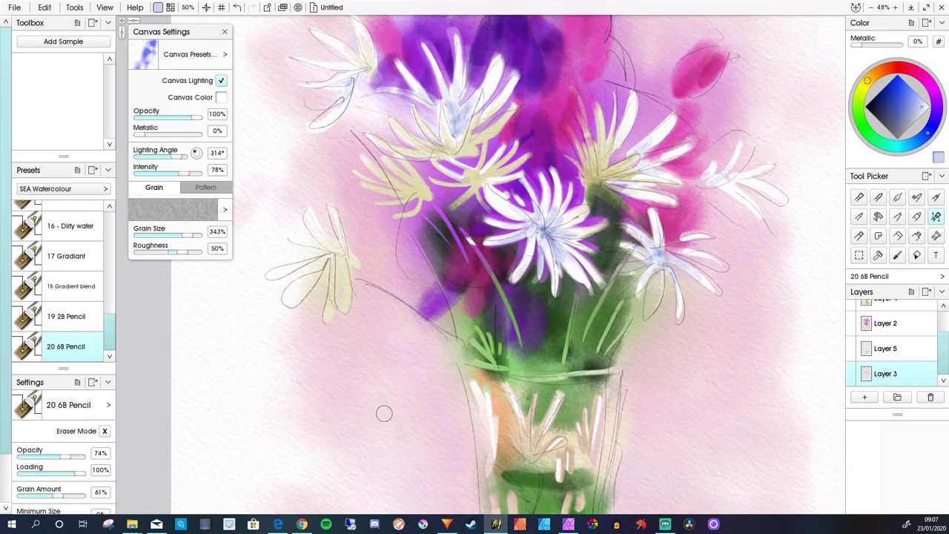
left_click_drag(382, 422, 420, 211)
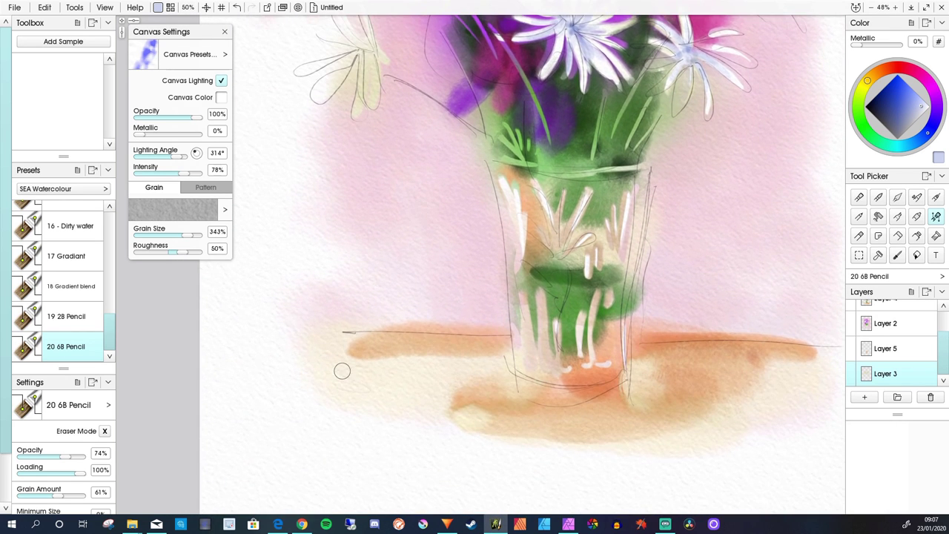